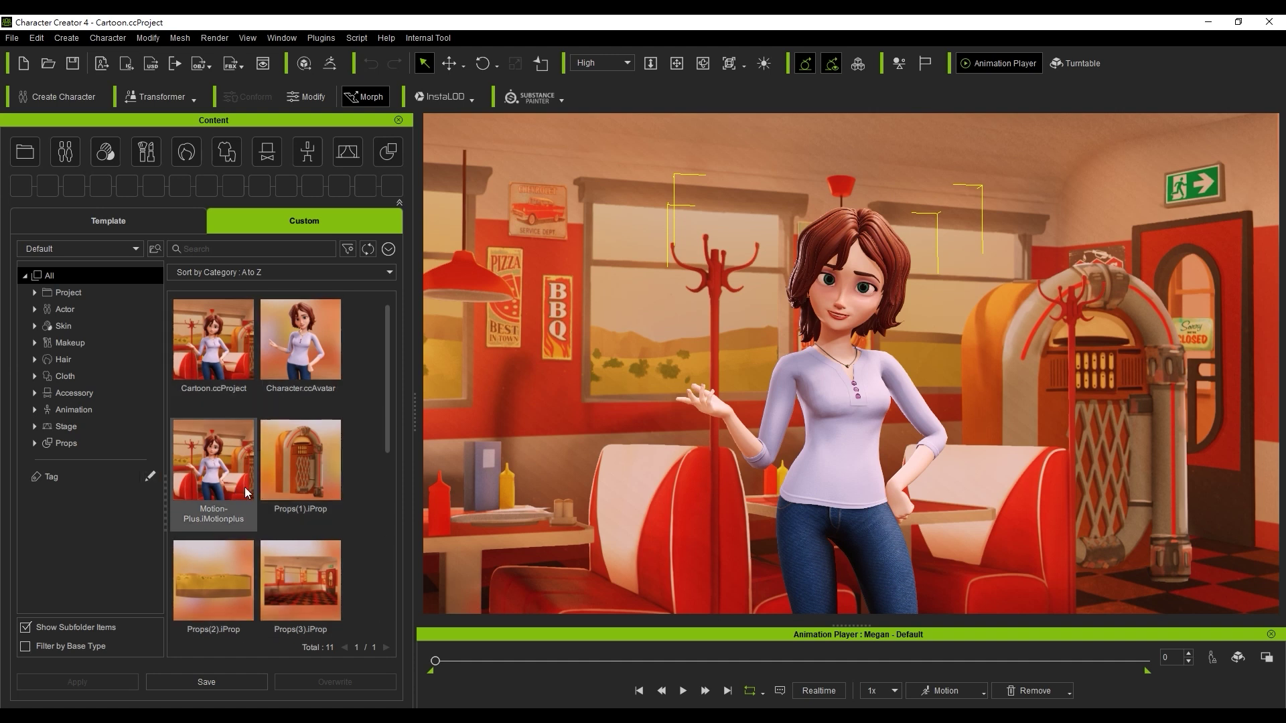
# Filter the custom content library by Project, Actor, Cloth, Props and then Animation items.
pyautogui.moveTo(385, 388)
pyautogui.mouseDown()
pyautogui.moveTo(399, 468)
pyautogui.moveTo(388, 565)
pyautogui.moveTo(397, 375)
pyautogui.mouseUp()
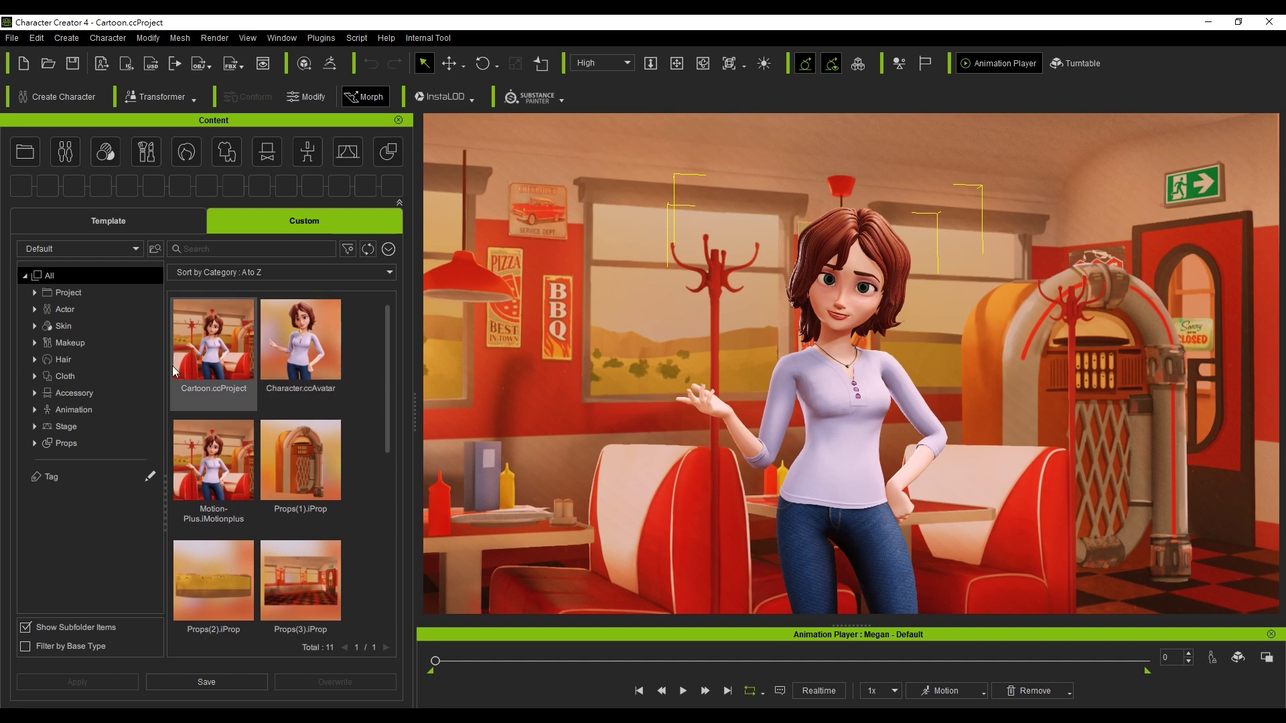
pyautogui.click(115, 295)
pyautogui.click(112, 310)
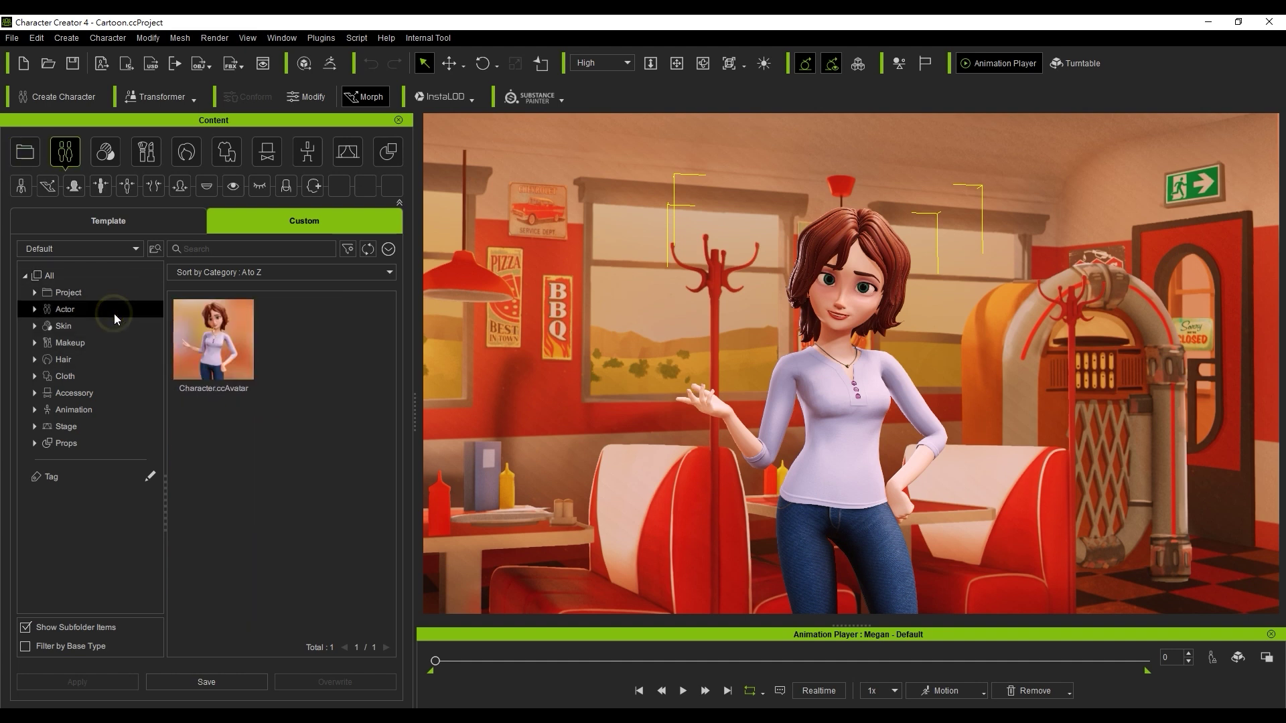
pyautogui.click(115, 375)
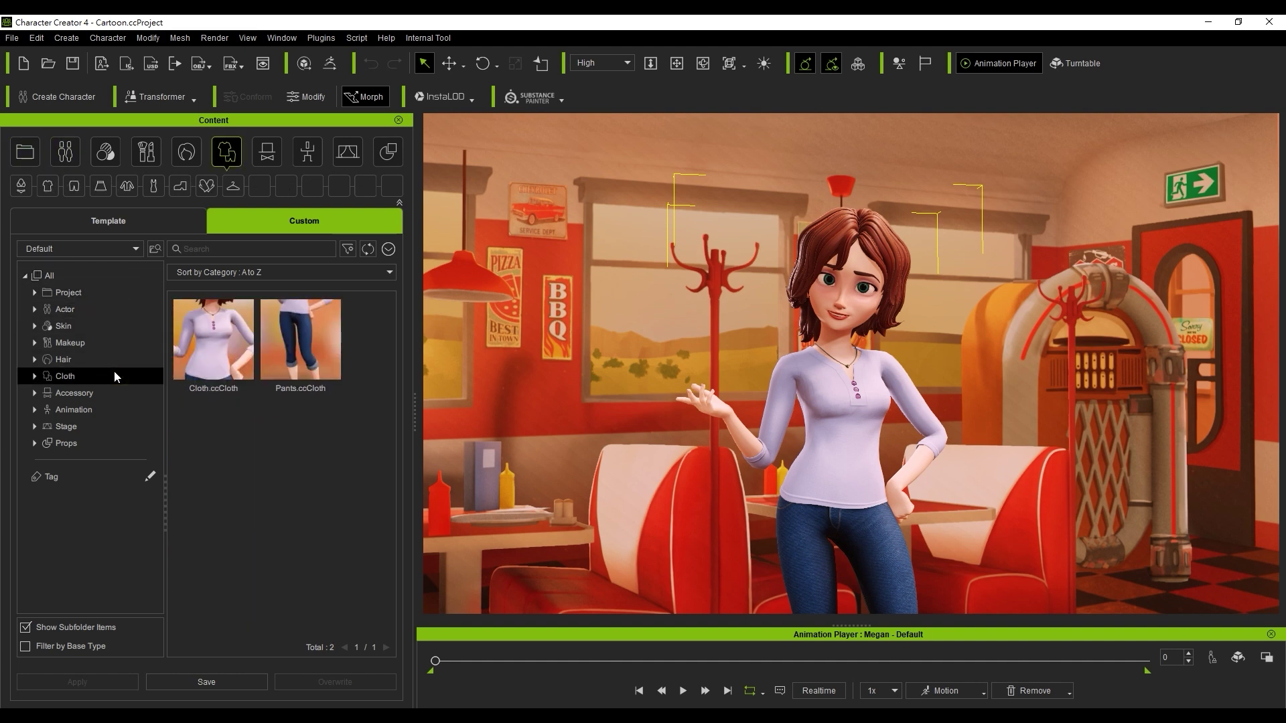
pyautogui.click(95, 443)
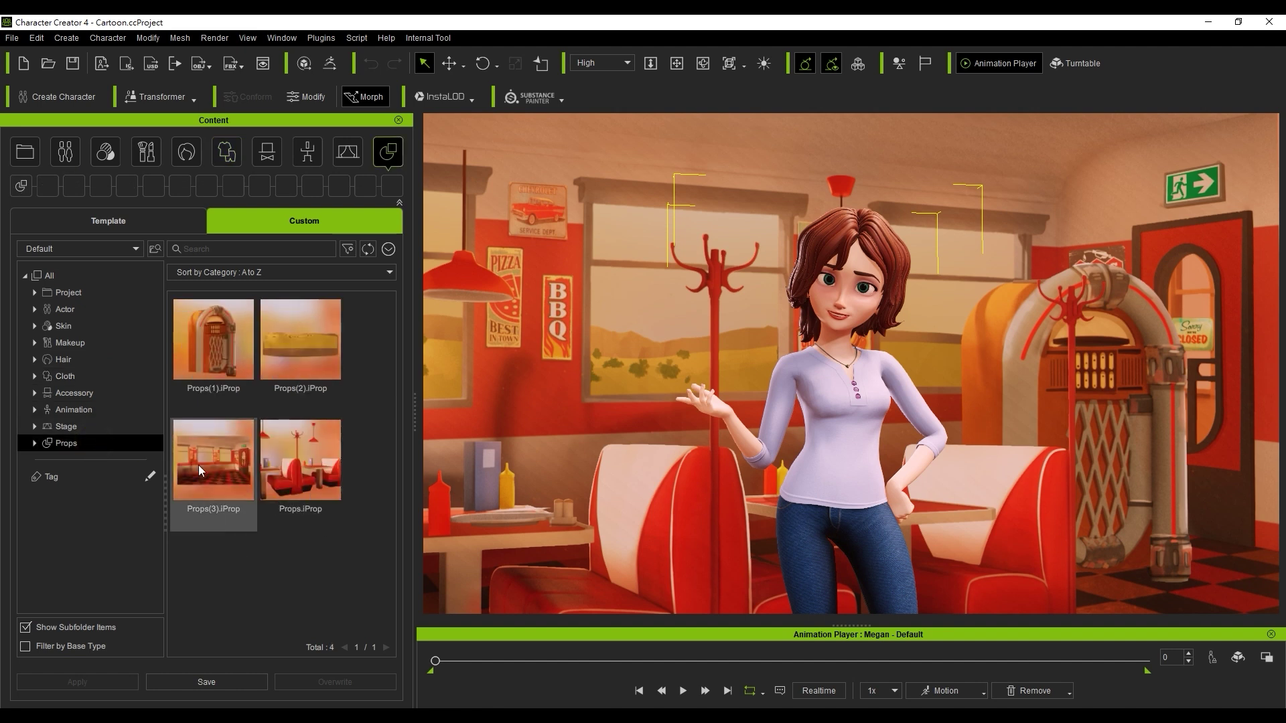
pyautogui.click(93, 410)
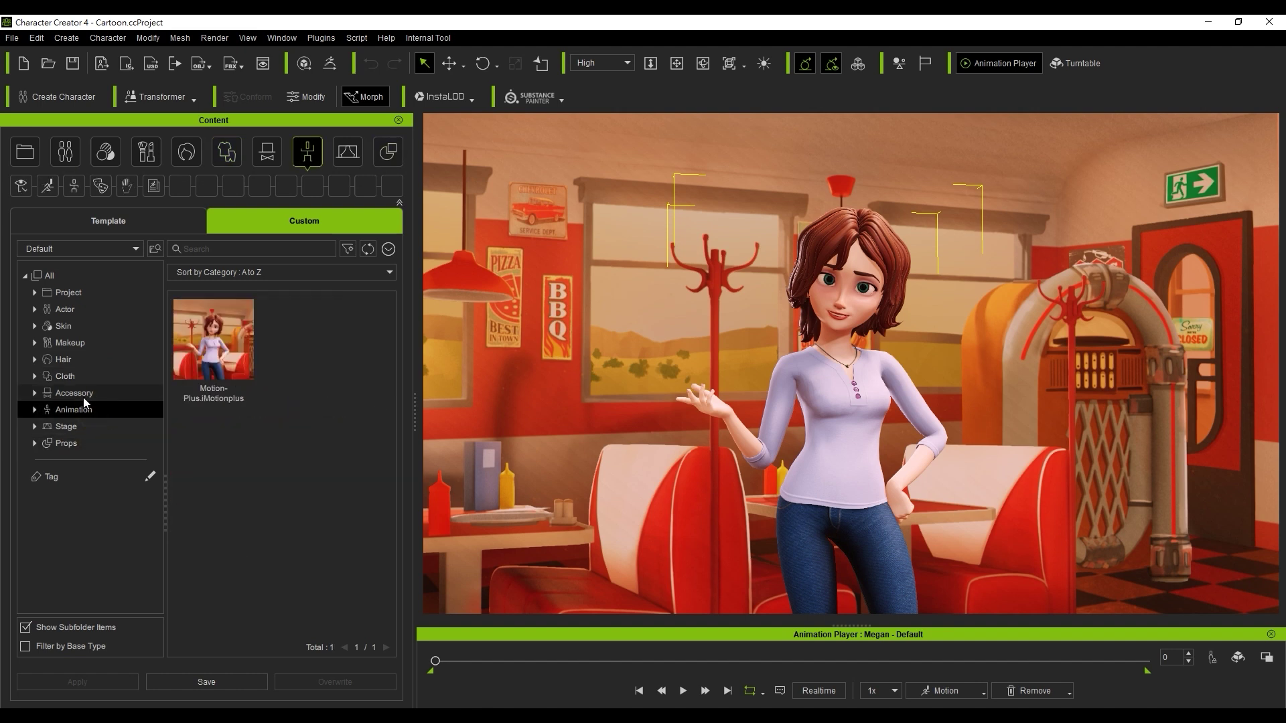
# Show all custom content again and open the Packager panel from the Window menu.
pyautogui.click(49, 275)
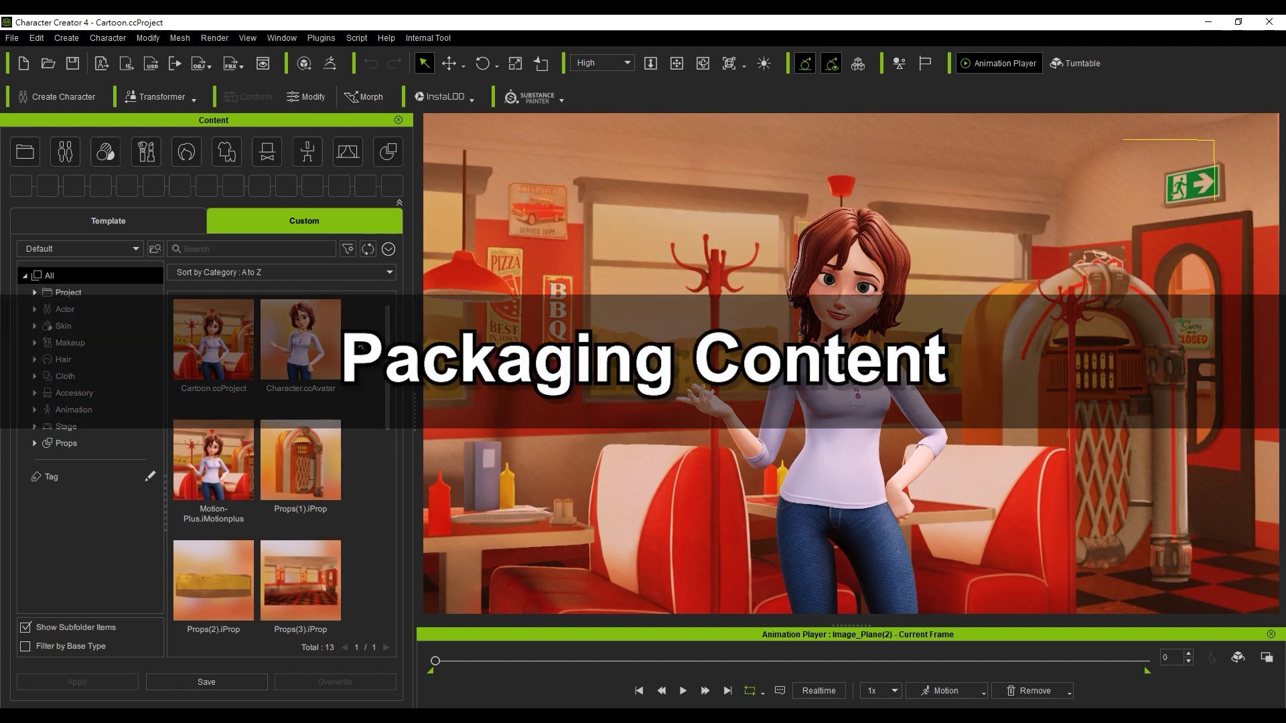
pyautogui.click(281, 37)
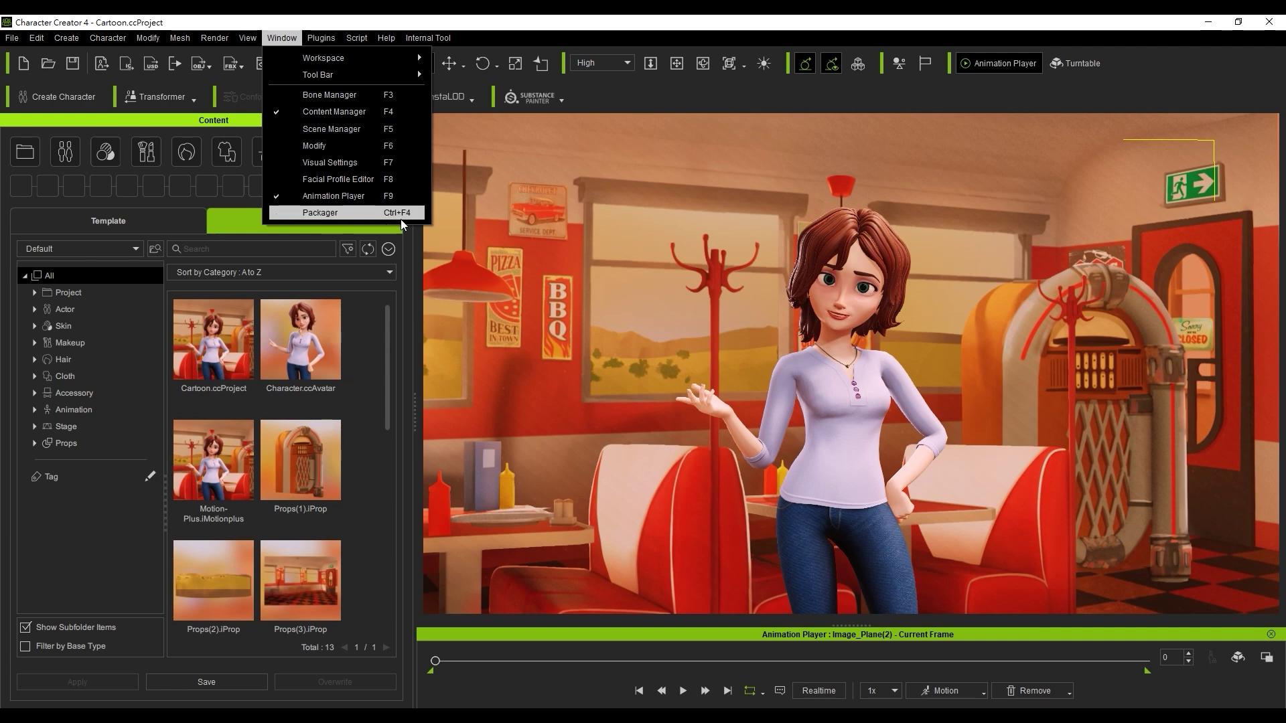
pyautogui.click(380, 212)
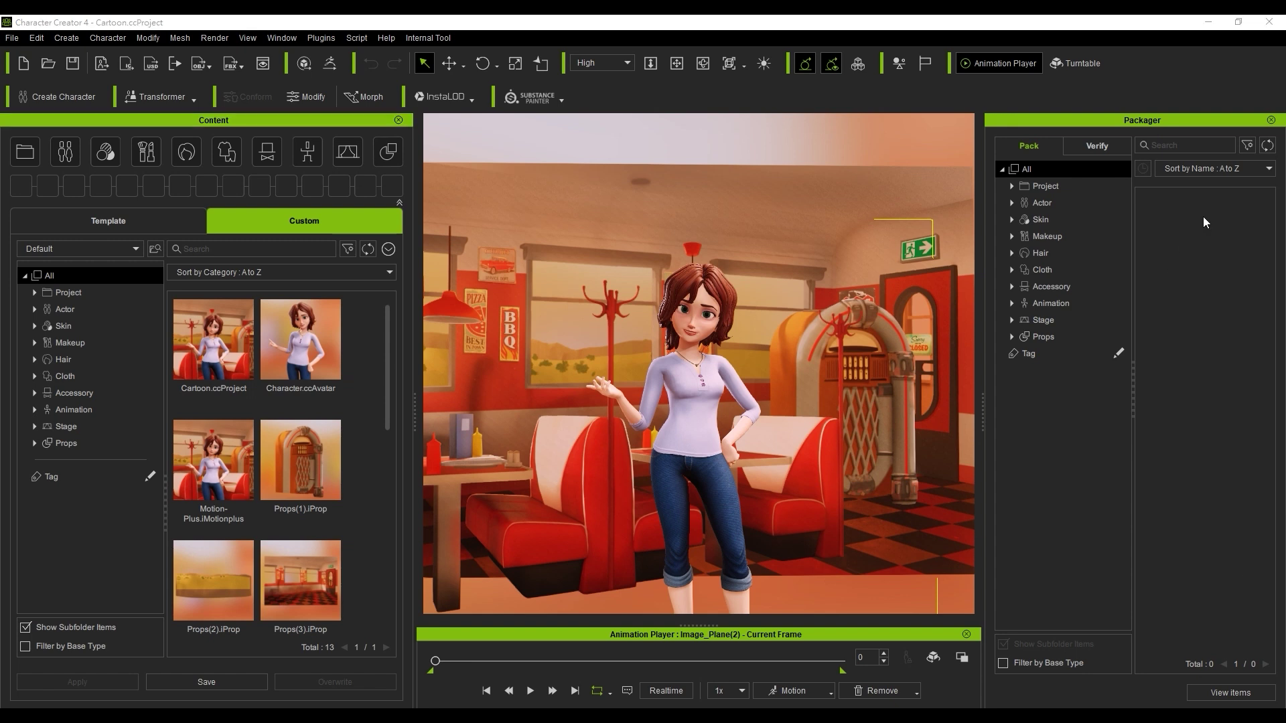
# Create a pack named 'Megan's Restaurant' in the empty Packager list and open it, showing 0 items.
pyautogui.rightClick(1159, 212)
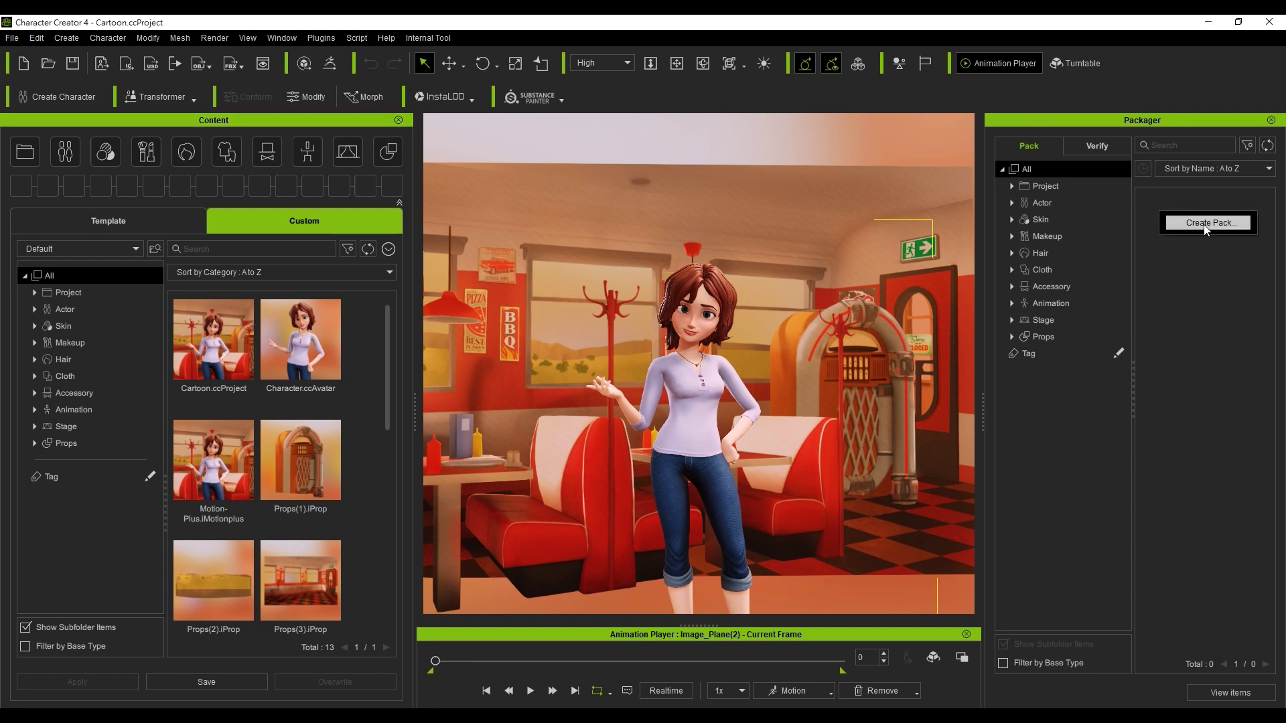
pyautogui.click(1243, 229)
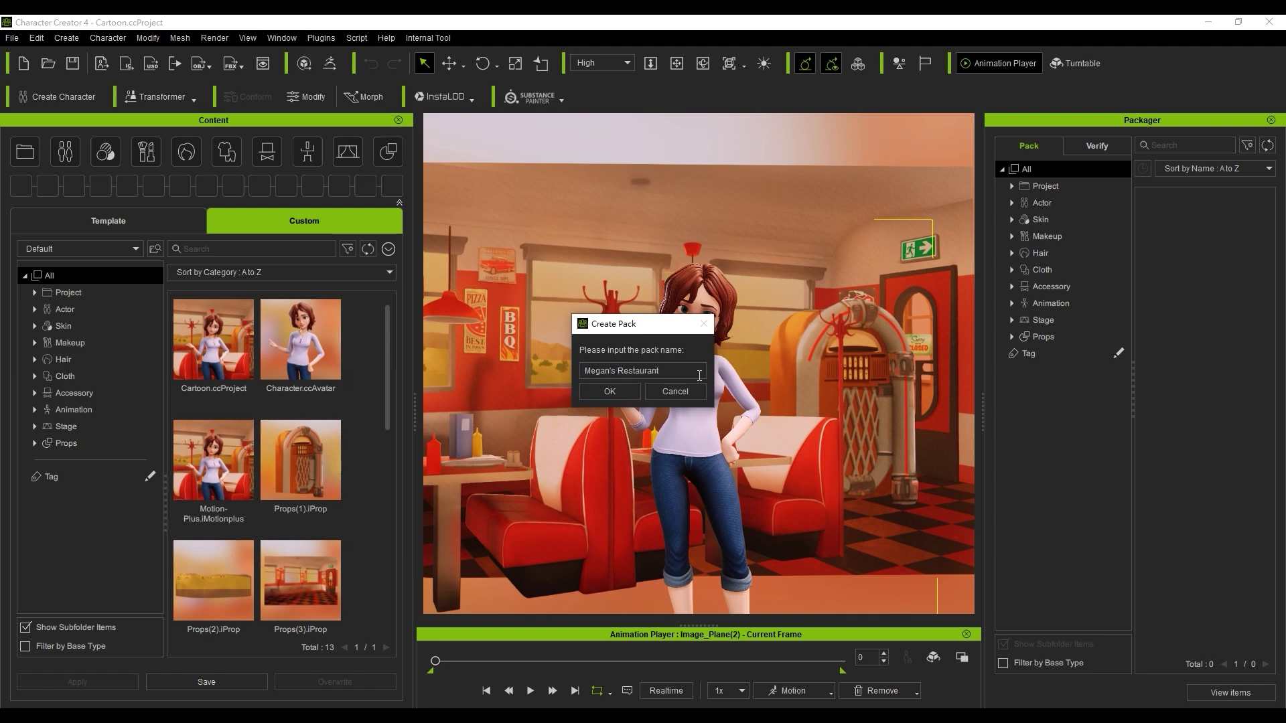
pyautogui.write("Megan's Restaurant")
pyautogui.press('Return')
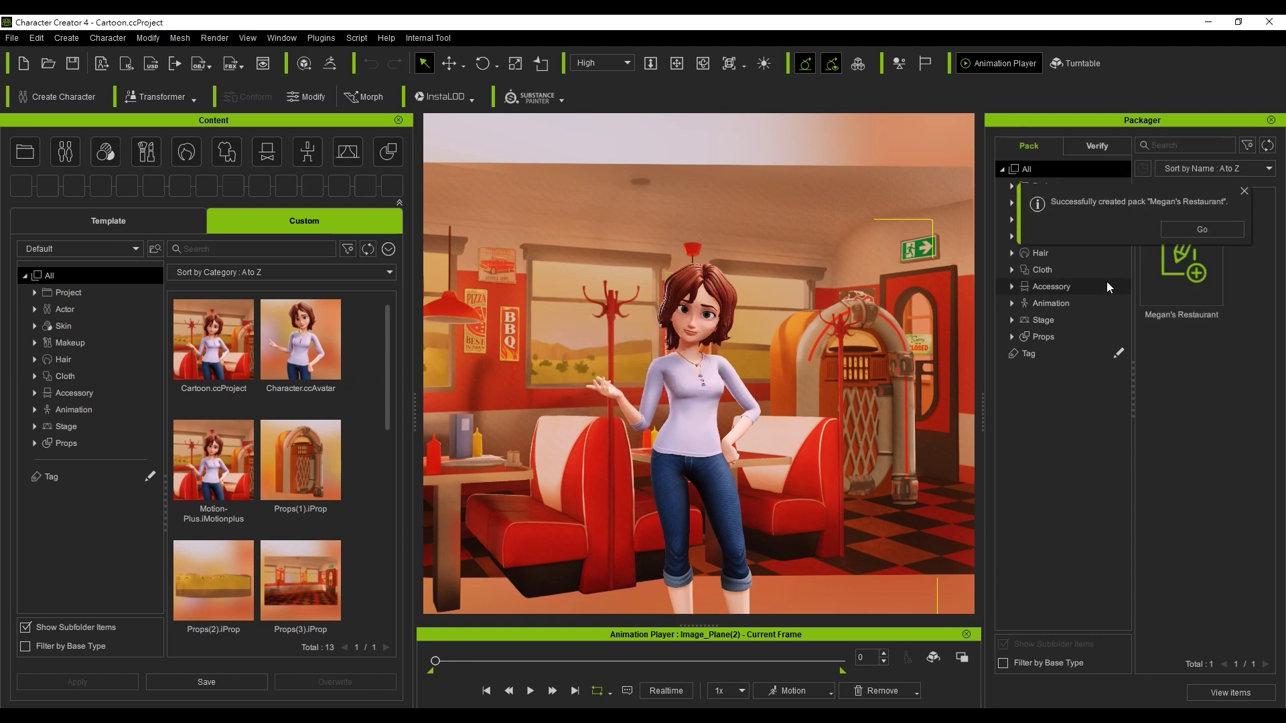
pyautogui.doubleClick(1184, 306)
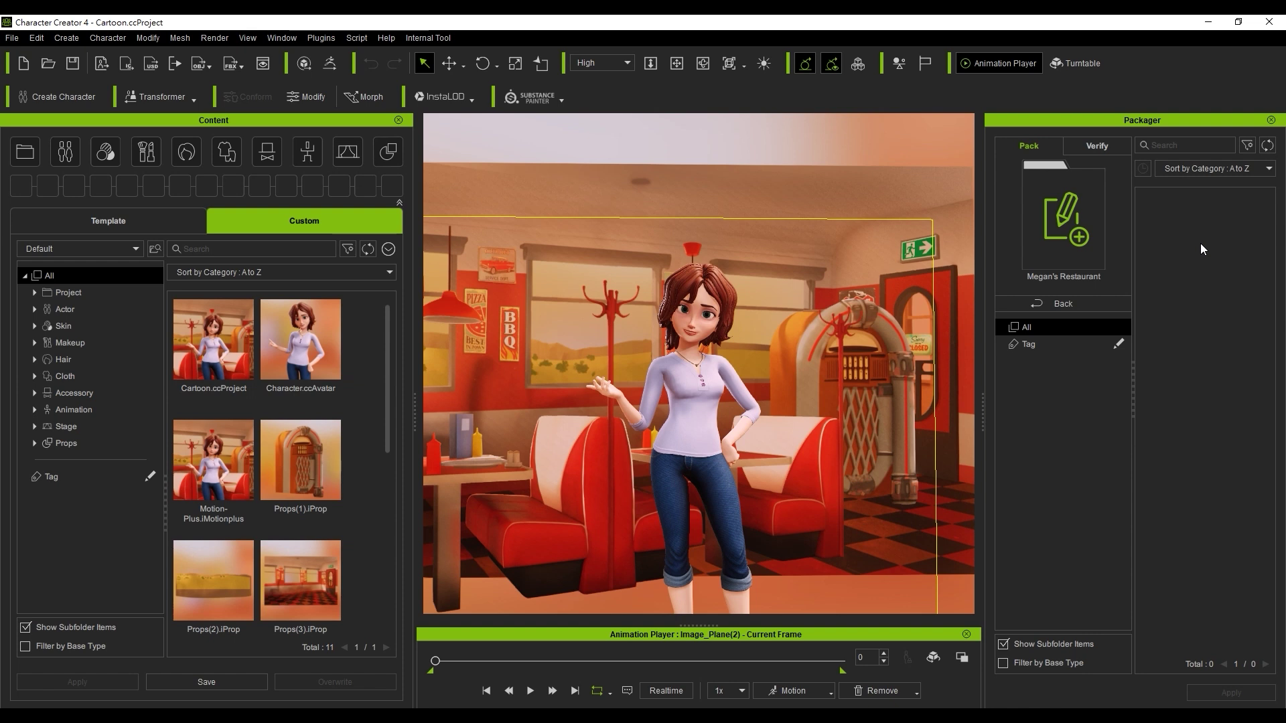
# Add Cartoon.ccProject and Character.ccAvatar to the Megan's Restaurant pack.
pyautogui.moveTo(196, 333); pyautogui.dragTo(1187, 262)
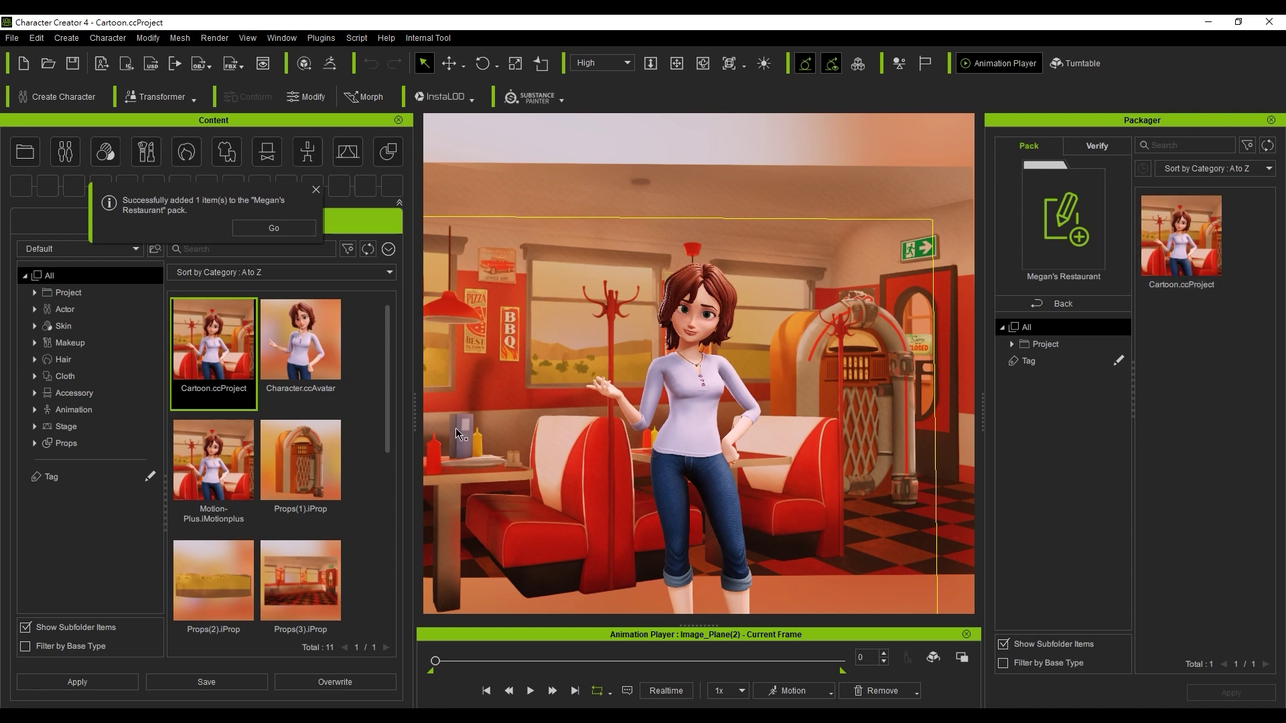
pyautogui.click(295, 328)
pyautogui.rightClick(296, 327)
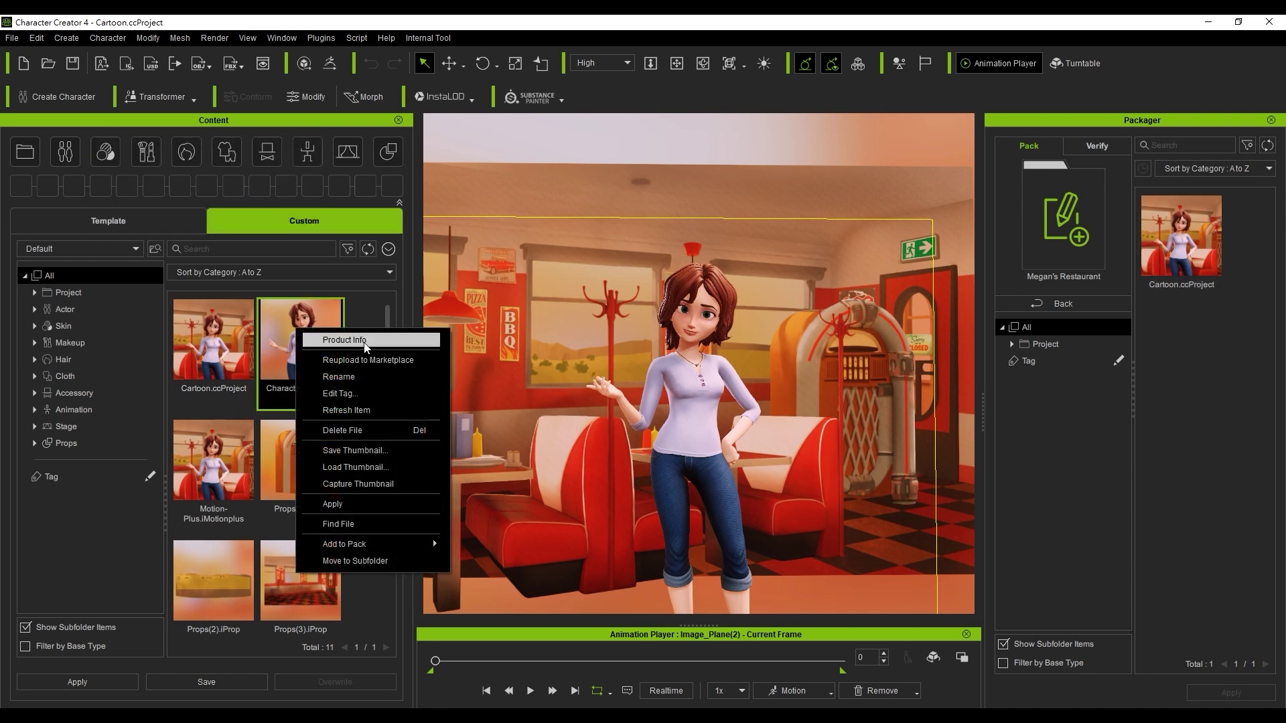
pyautogui.moveTo(358, 545)
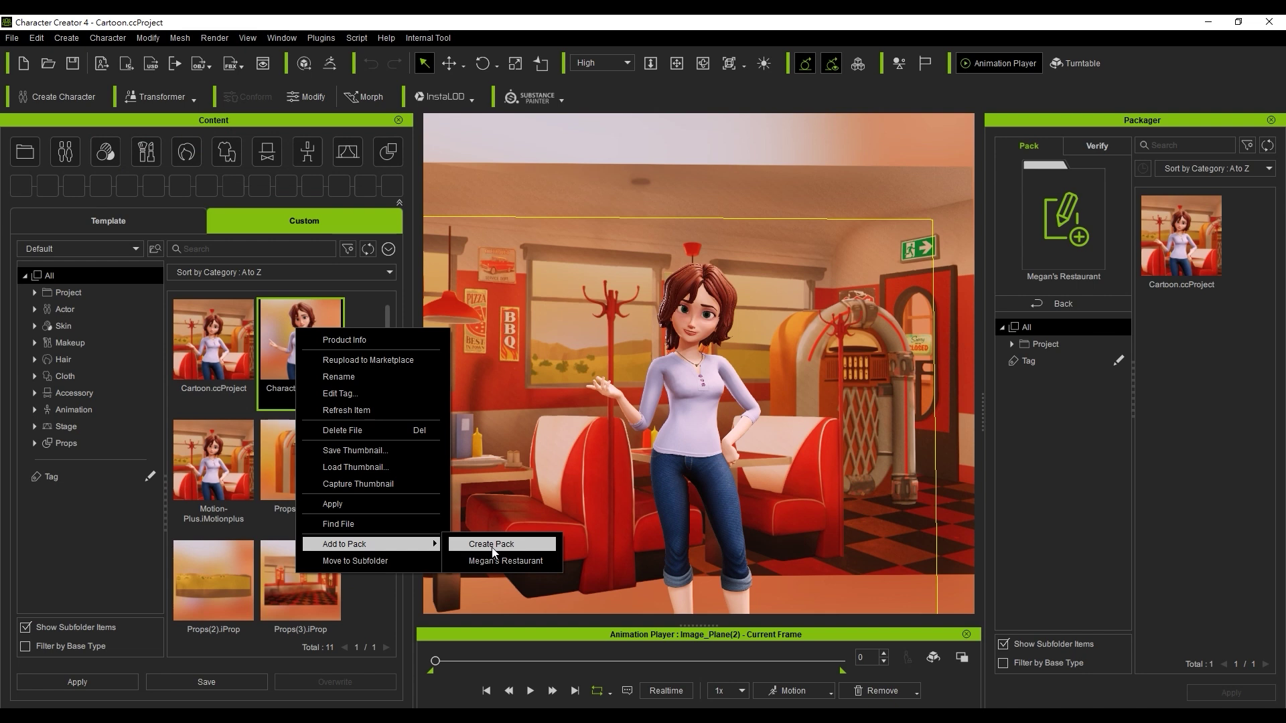
pyautogui.click(495, 565)
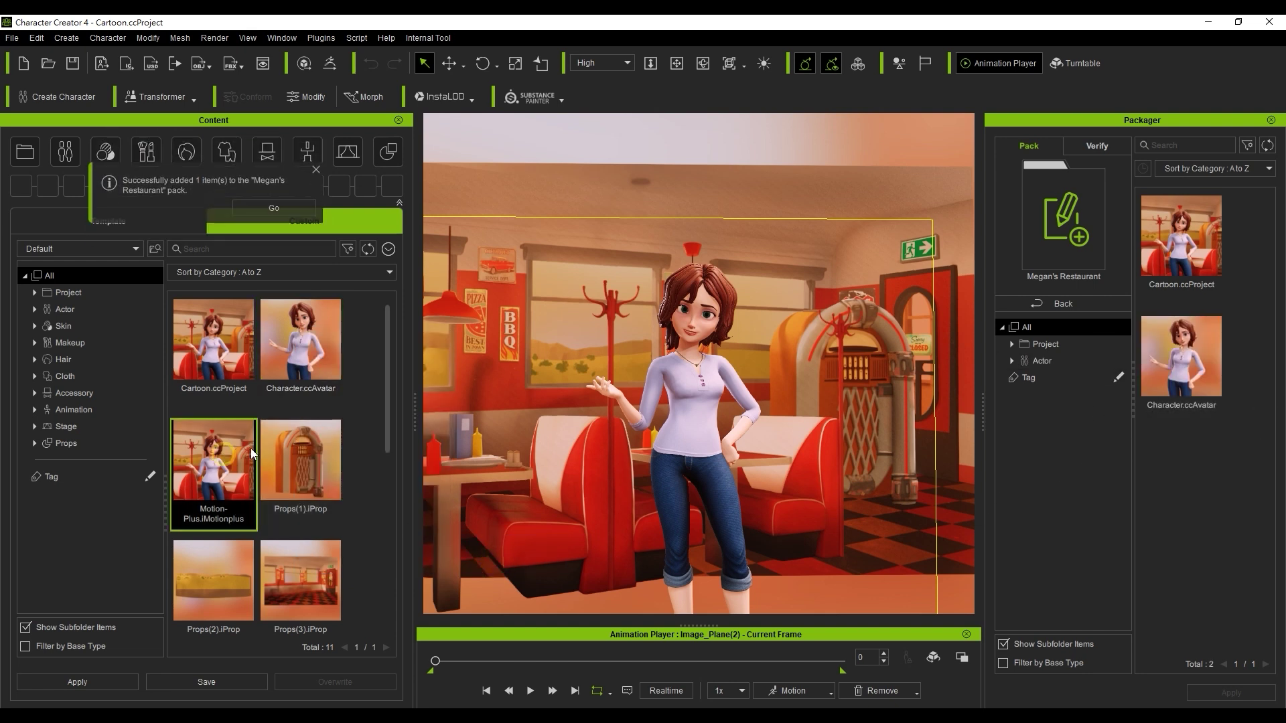
# Add the remaining items, from Pants.ccCloth to the props, to the pack and check its 11 items.
pyautogui.moveTo(387, 383); pyautogui.dragTo(359, 554)
pyautogui.click(240, 573)
pyautogui.hotkey('ctrl', 'a')
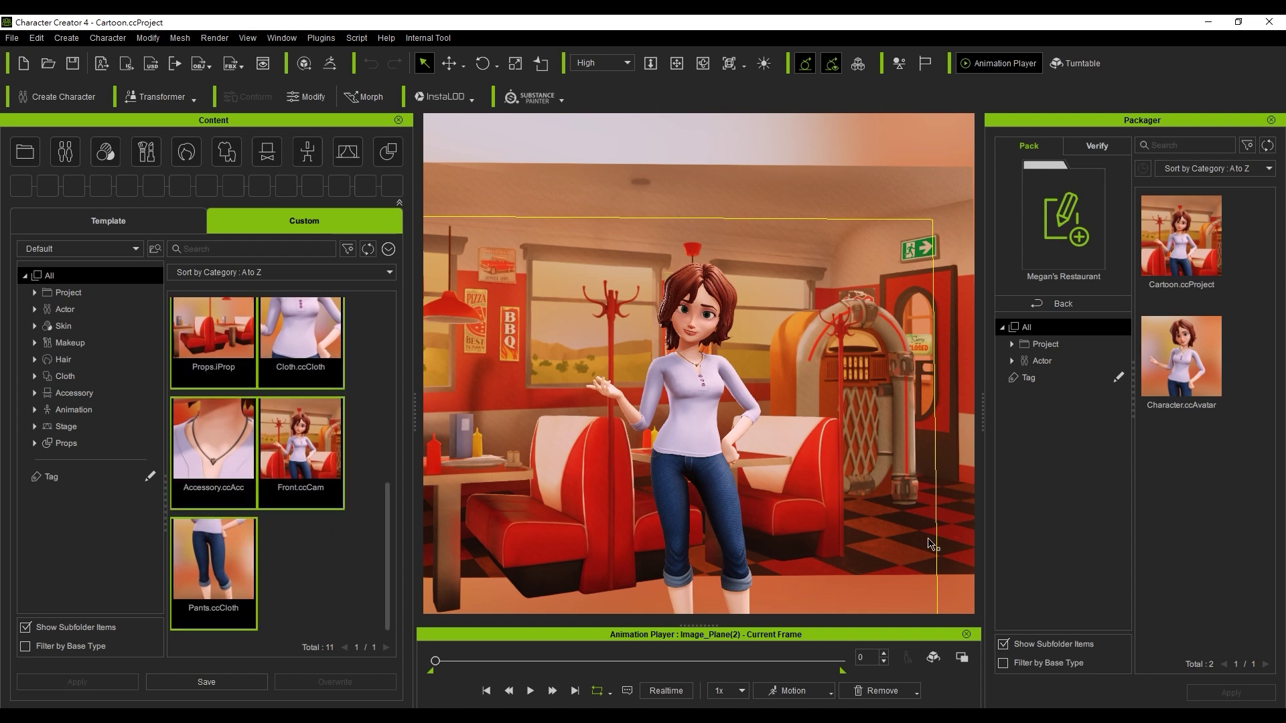
pyautogui.moveTo(260, 449); pyautogui.dragTo(1171, 262)
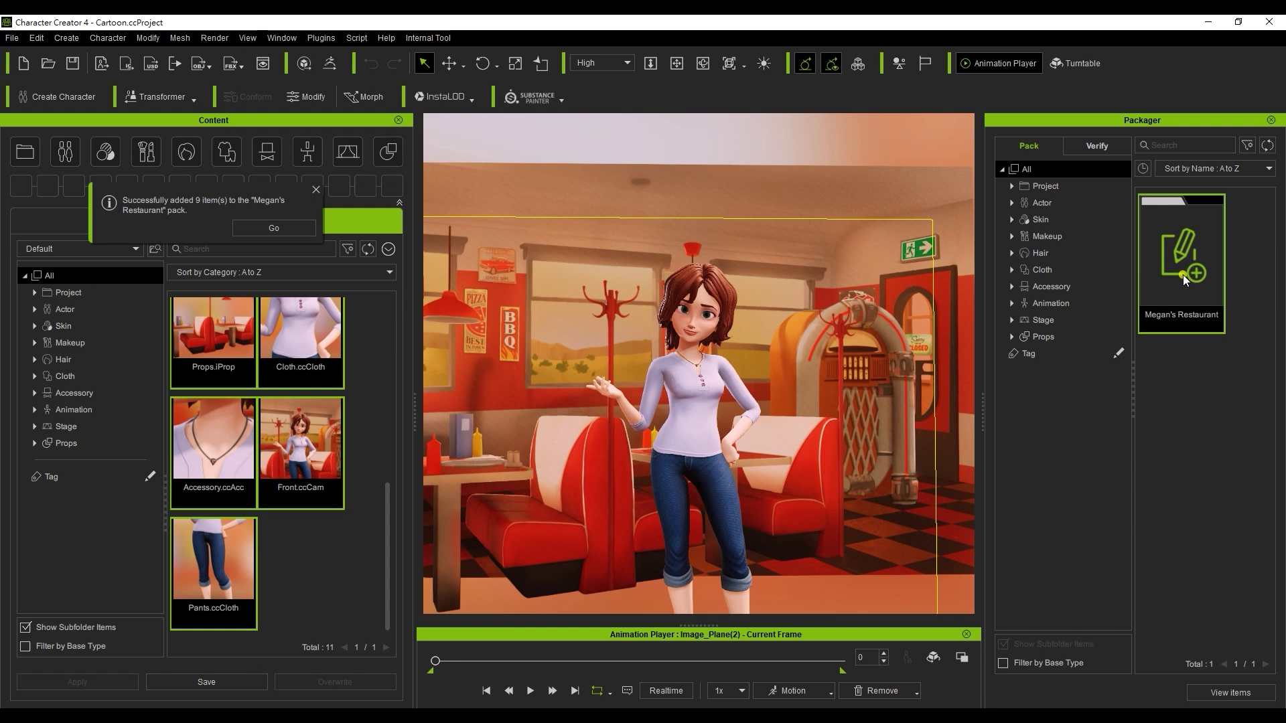
pyautogui.doubleClick(1183, 274)
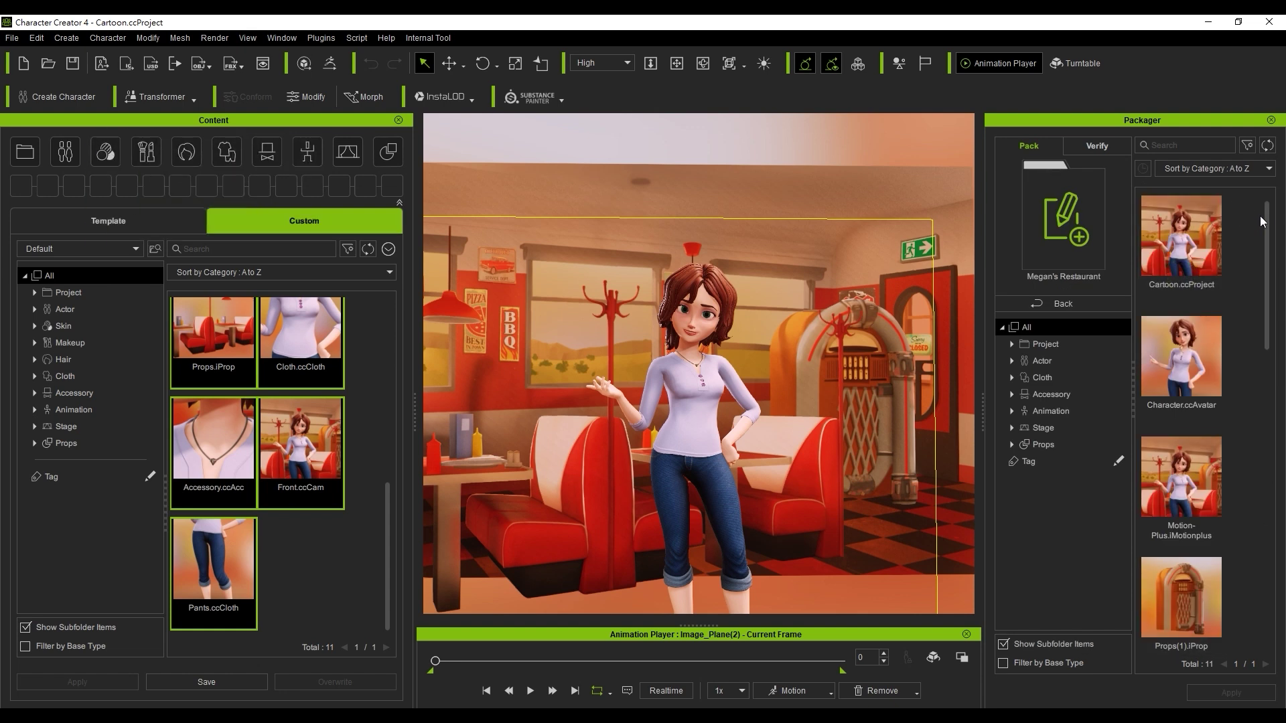
pyautogui.moveTo(1260, 215)
pyautogui.mouseDown()
pyautogui.moveTo(1246, 530)
pyautogui.moveTo(1249, 205)
pyautogui.mouseUp()
# Switch to category folders and create a 'Background' subfolder inside the Props folder.
pyautogui.scroll(5, 363, 305)
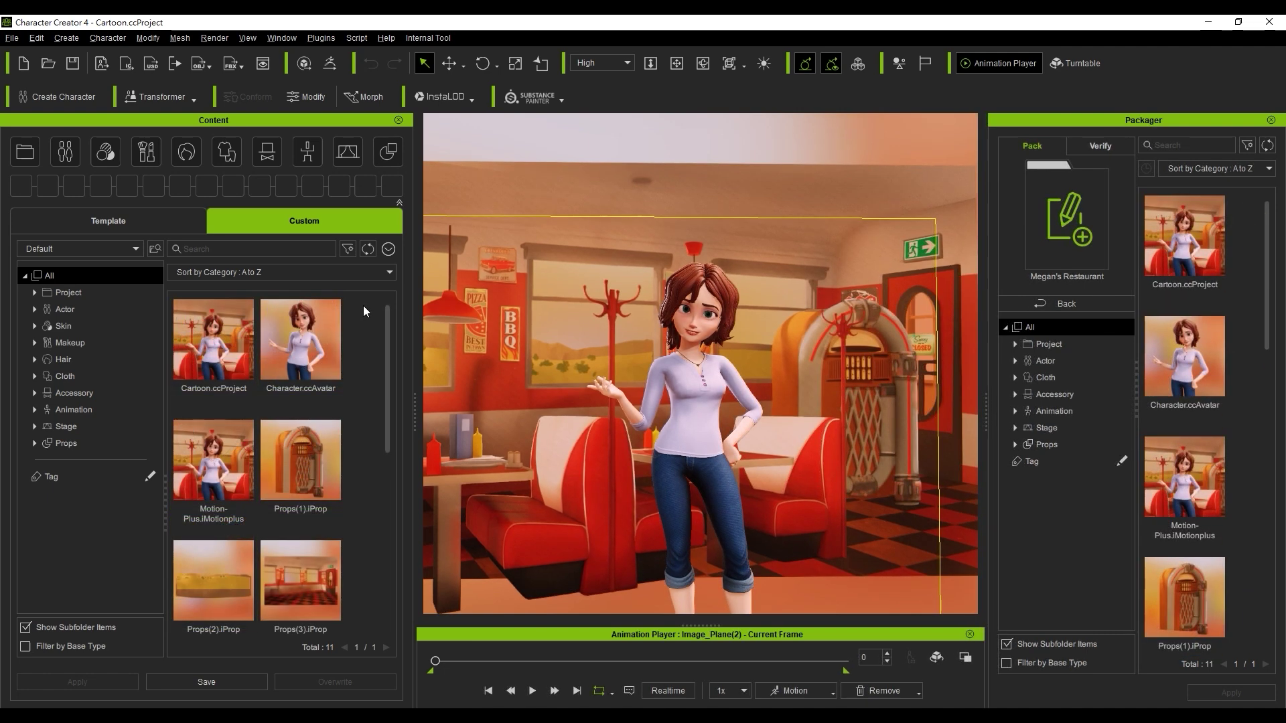
pyautogui.click(43, 623)
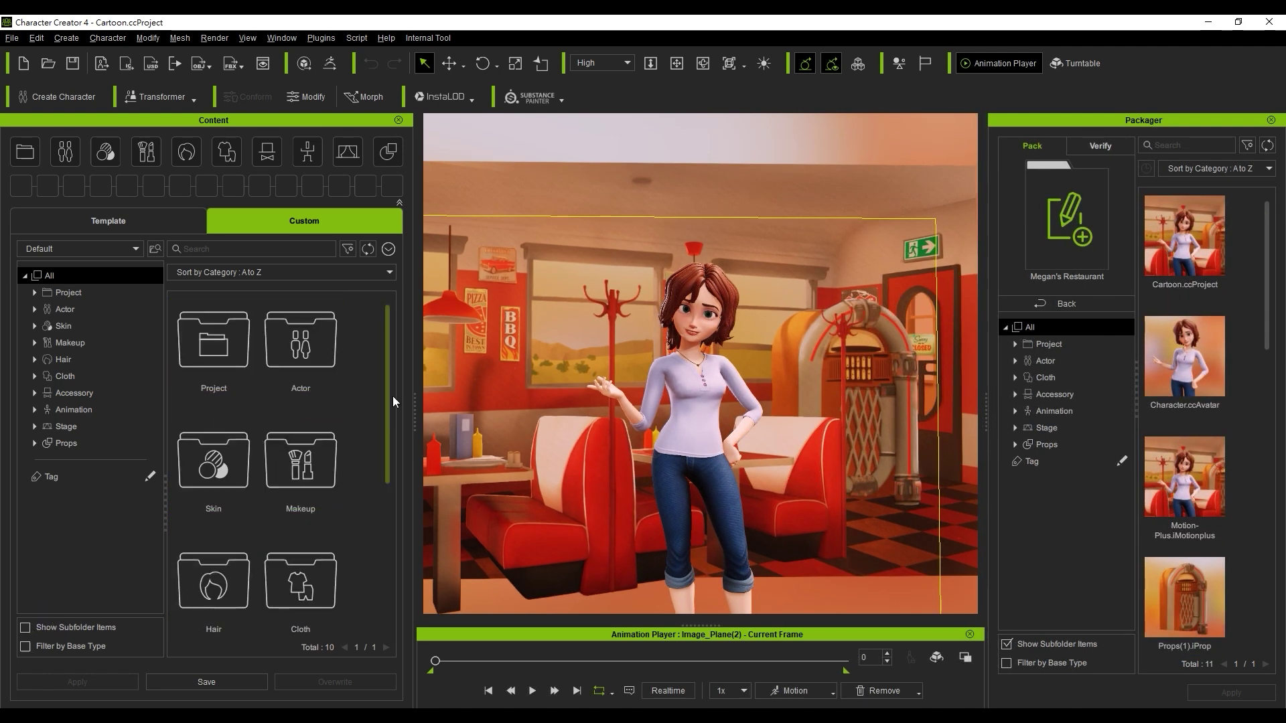
pyautogui.moveTo(389, 356); pyautogui.dragTo(391, 509)
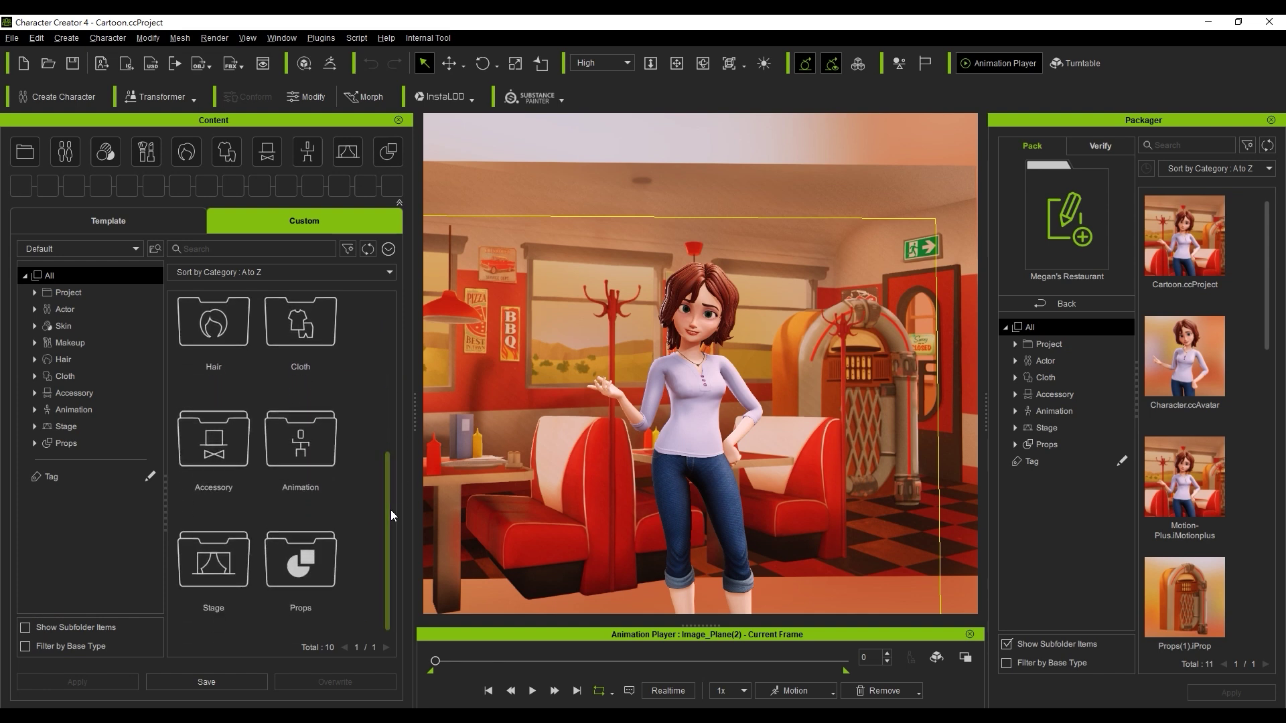
pyautogui.doubleClick(302, 571)
pyautogui.doubleClick(201, 351)
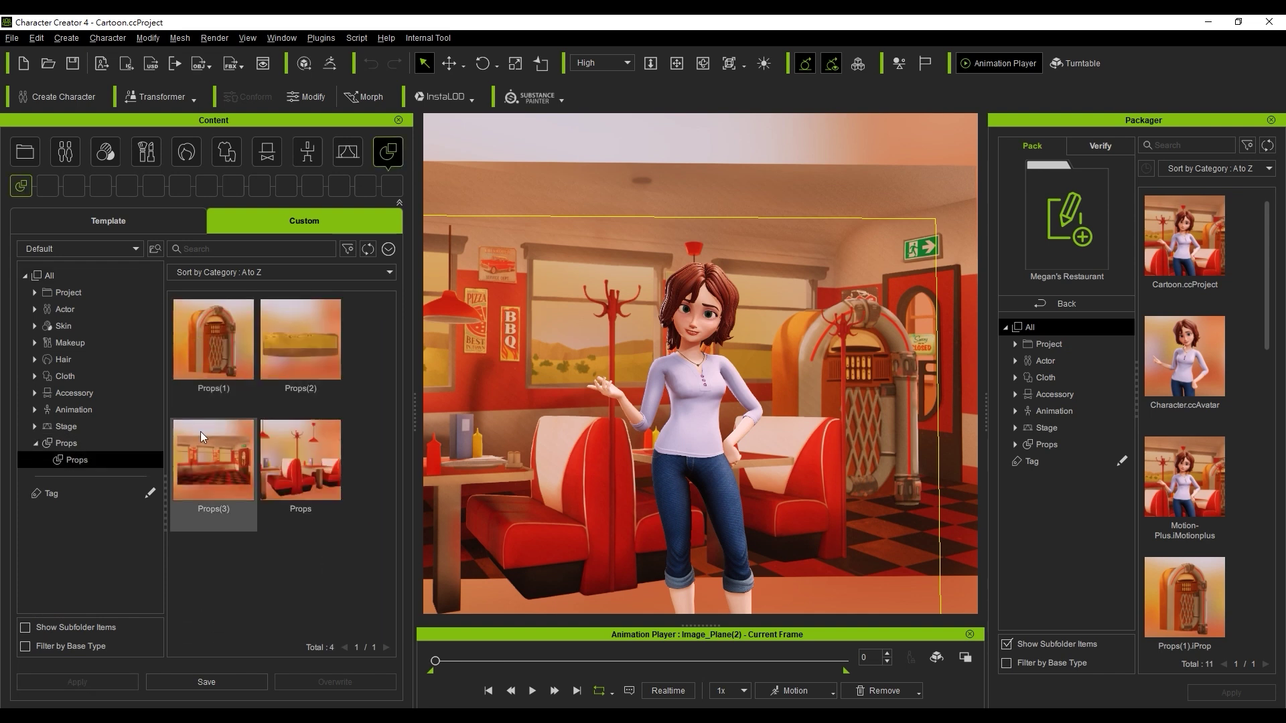
pyautogui.rightClick(219, 550)
pyautogui.click(288, 565)
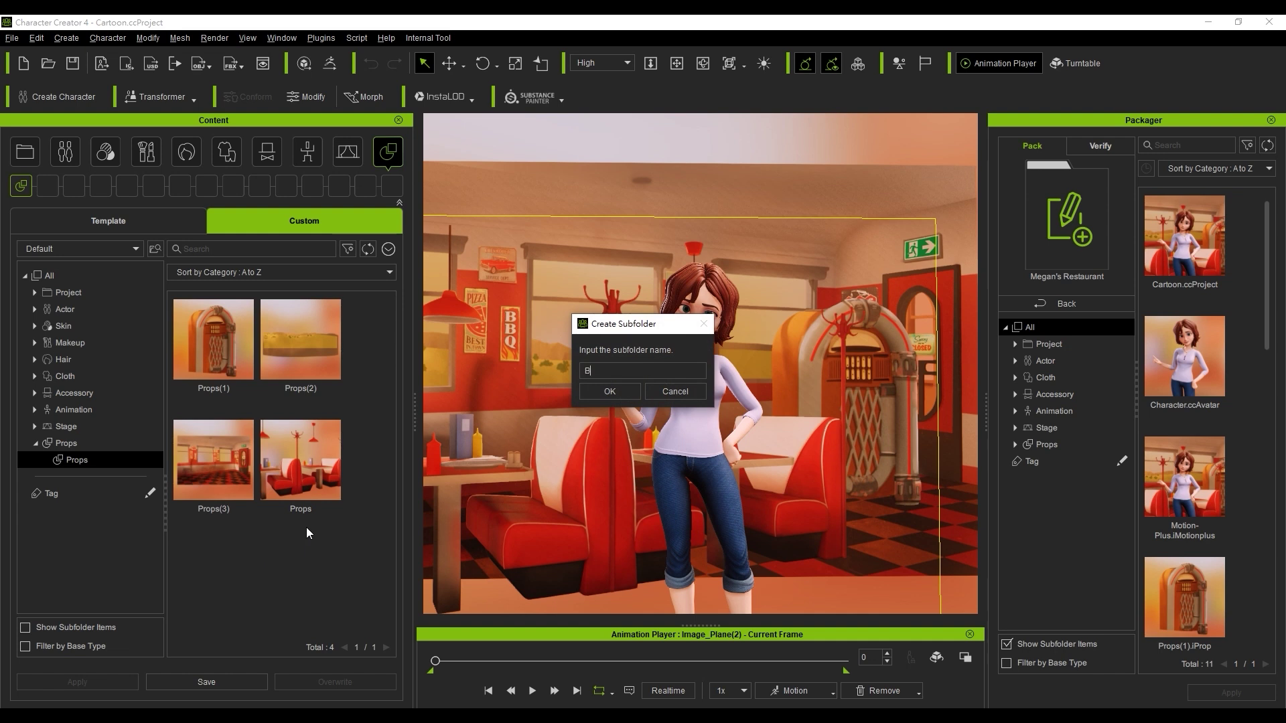
pyautogui.write('Background')
pyautogui.press('Return')
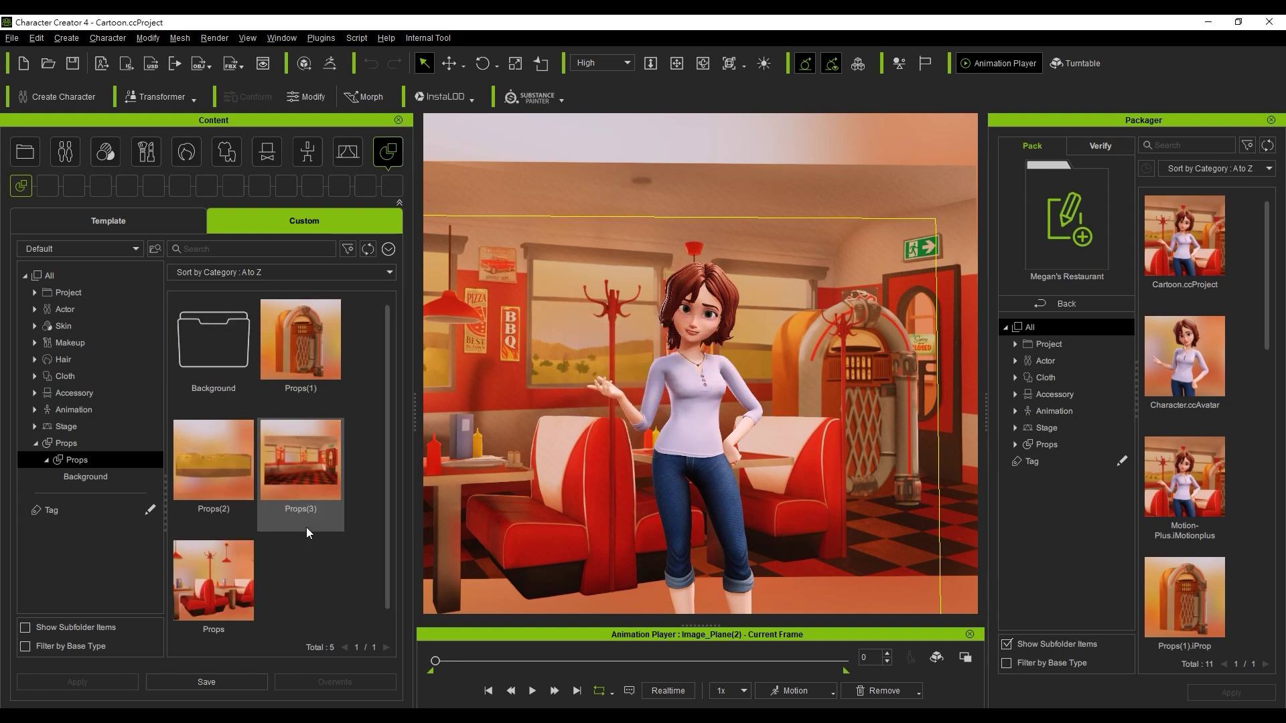
# Move Props(2) and Props(3) into the Background subfolder and verify its contents.
pyautogui.click(322, 481)
pyautogui.keyDown('ctrl'); pyautogui.click(227, 475); pyautogui.keyUp('ctrl')
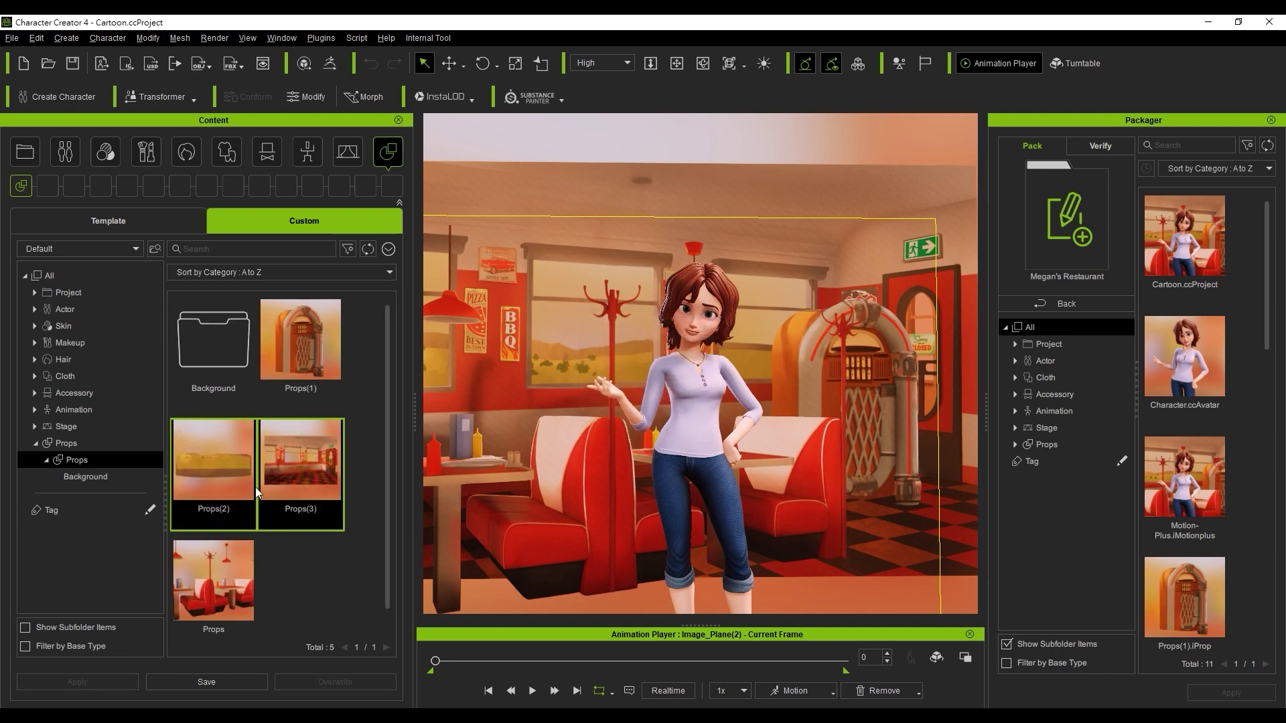
pyautogui.moveTo(312, 501); pyautogui.dragTo(221, 360)
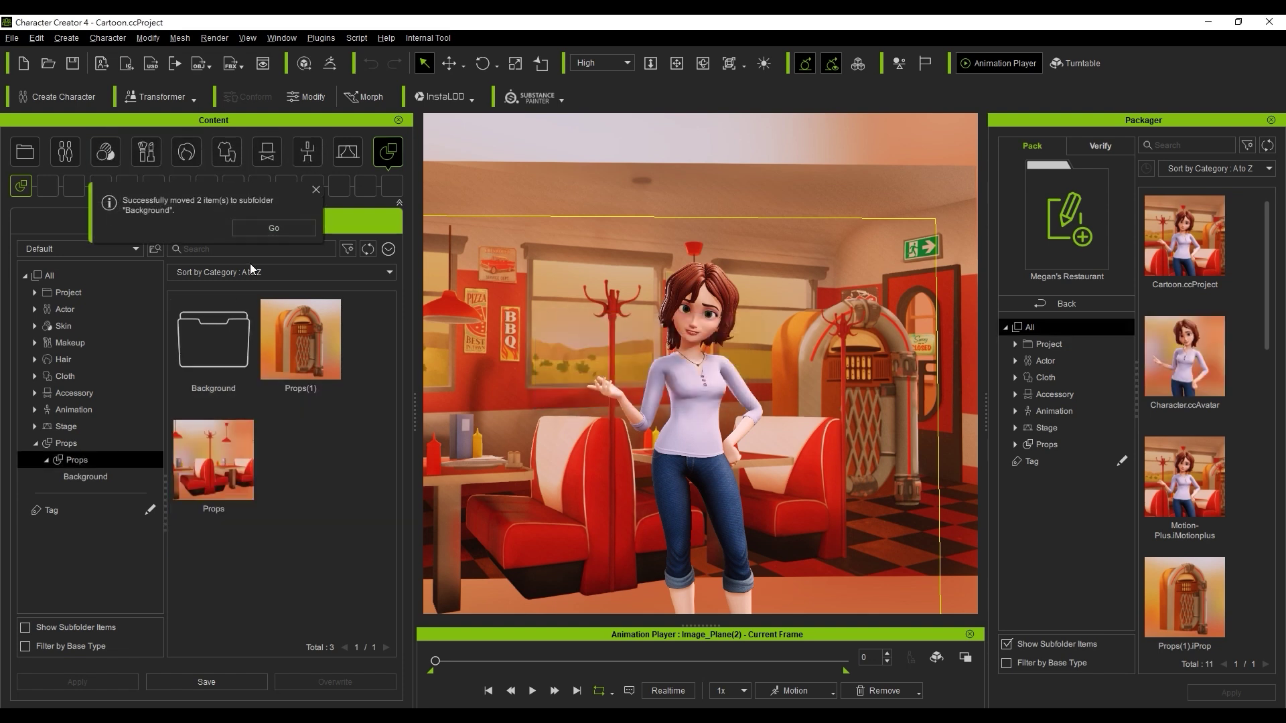
pyautogui.click(262, 228)
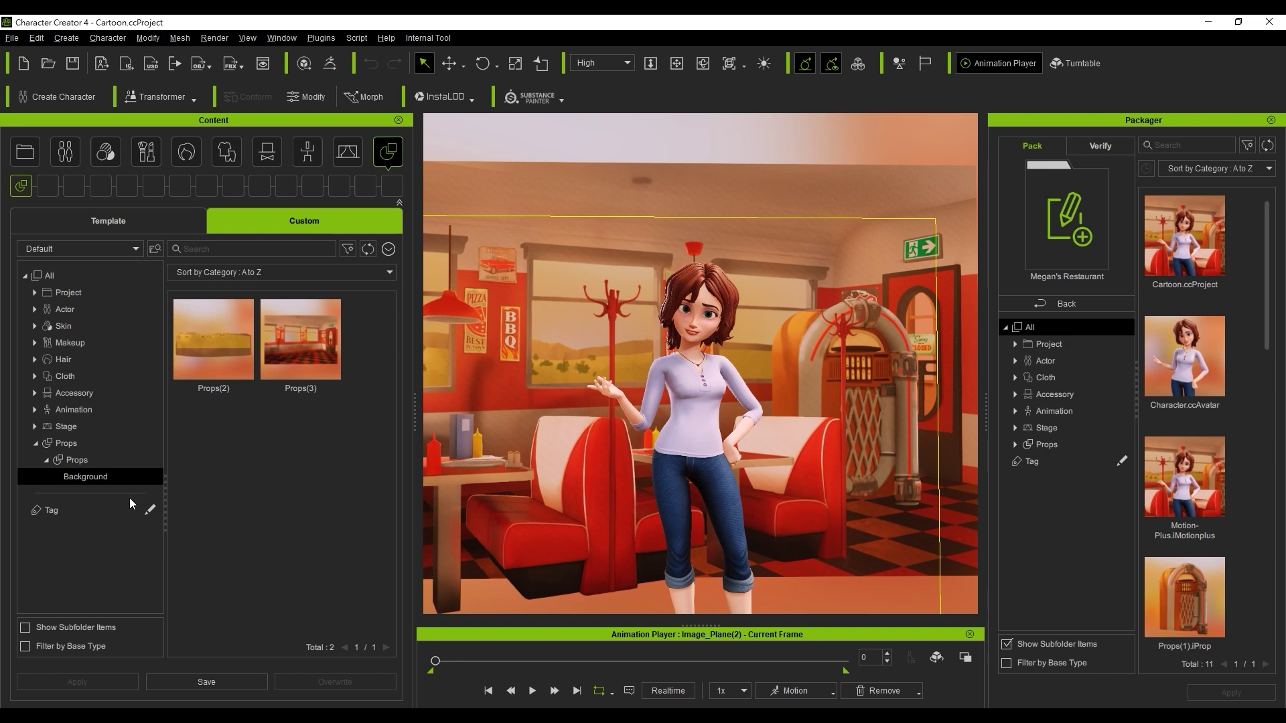
pyautogui.click(100, 459)
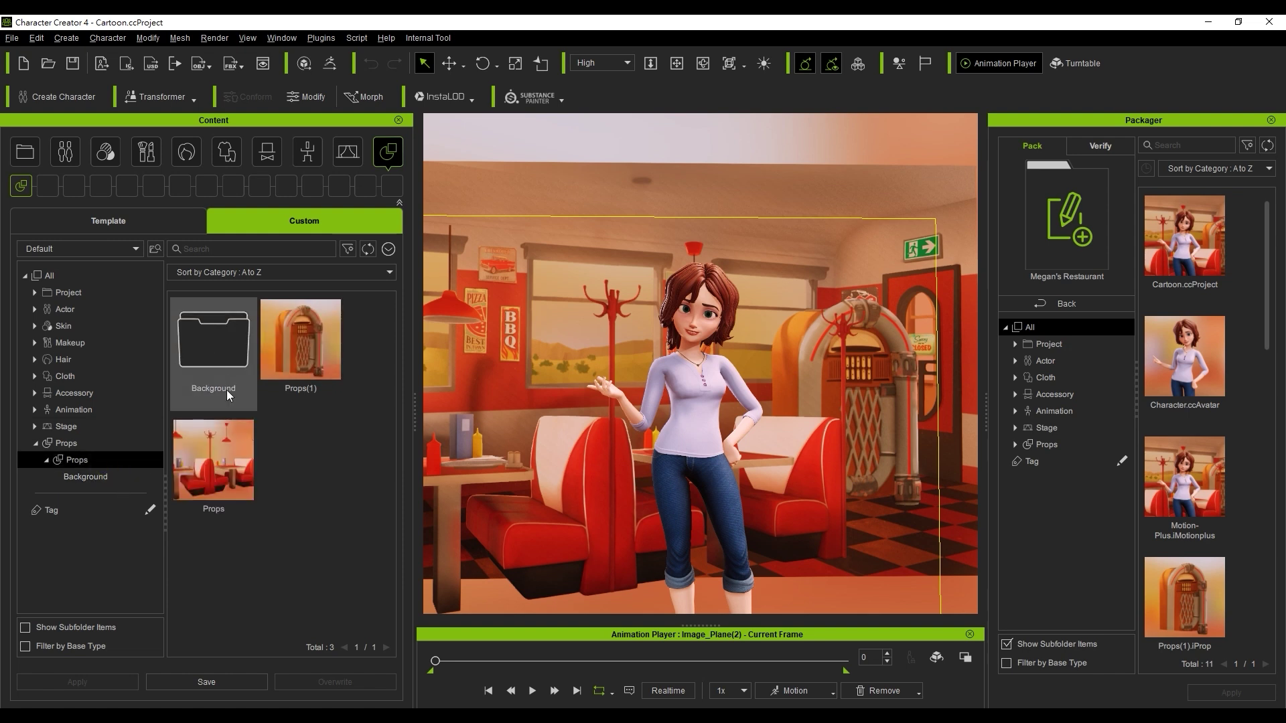
# Add the Background folder under the pack's Props category and list all files including subfolders.
pyautogui.click(1008, 645)
pyautogui.click(1046, 444)
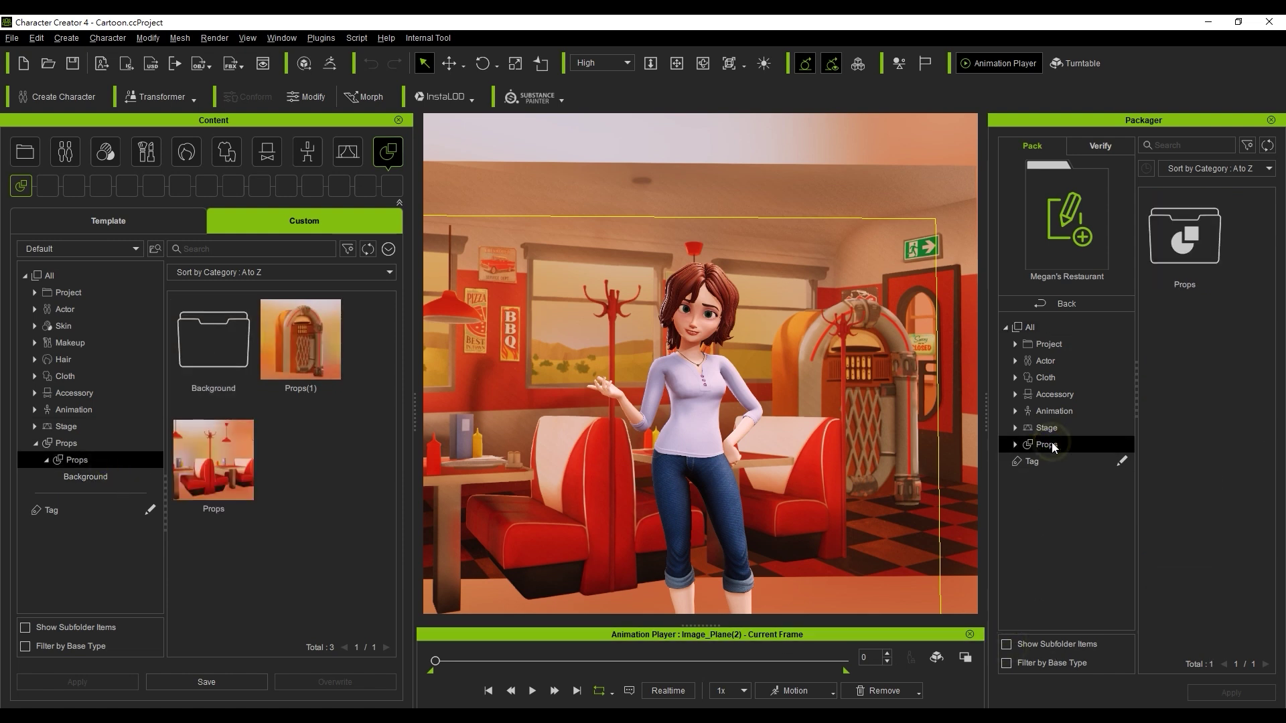
pyautogui.doubleClick(1173, 252)
pyautogui.moveTo(213, 338); pyautogui.dragTo(1191, 456)
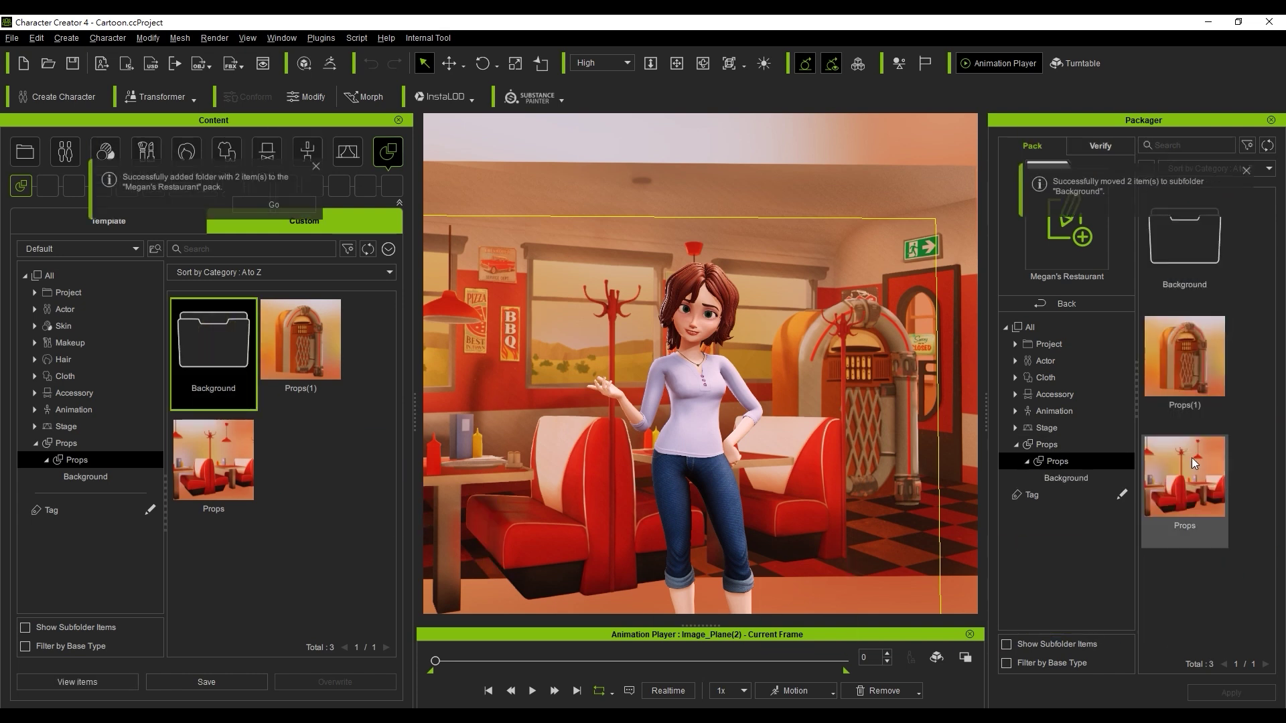
pyautogui.click(1057, 477)
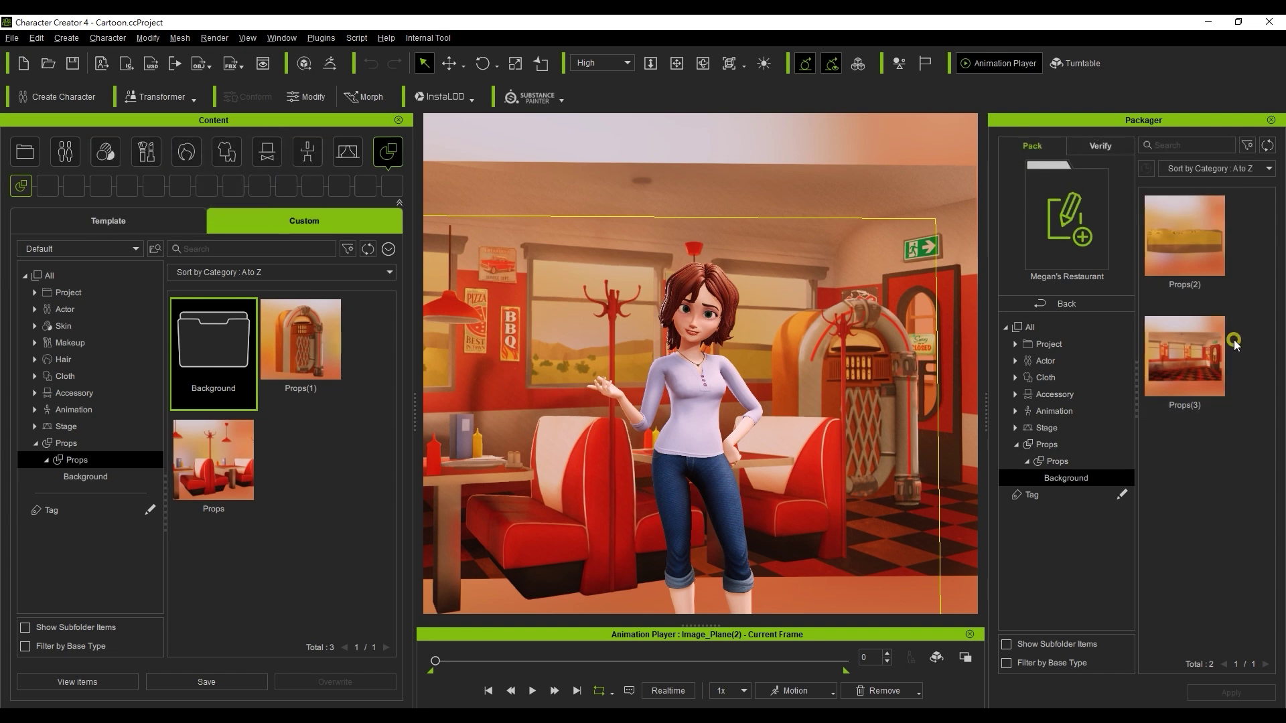
pyautogui.click(1044, 331)
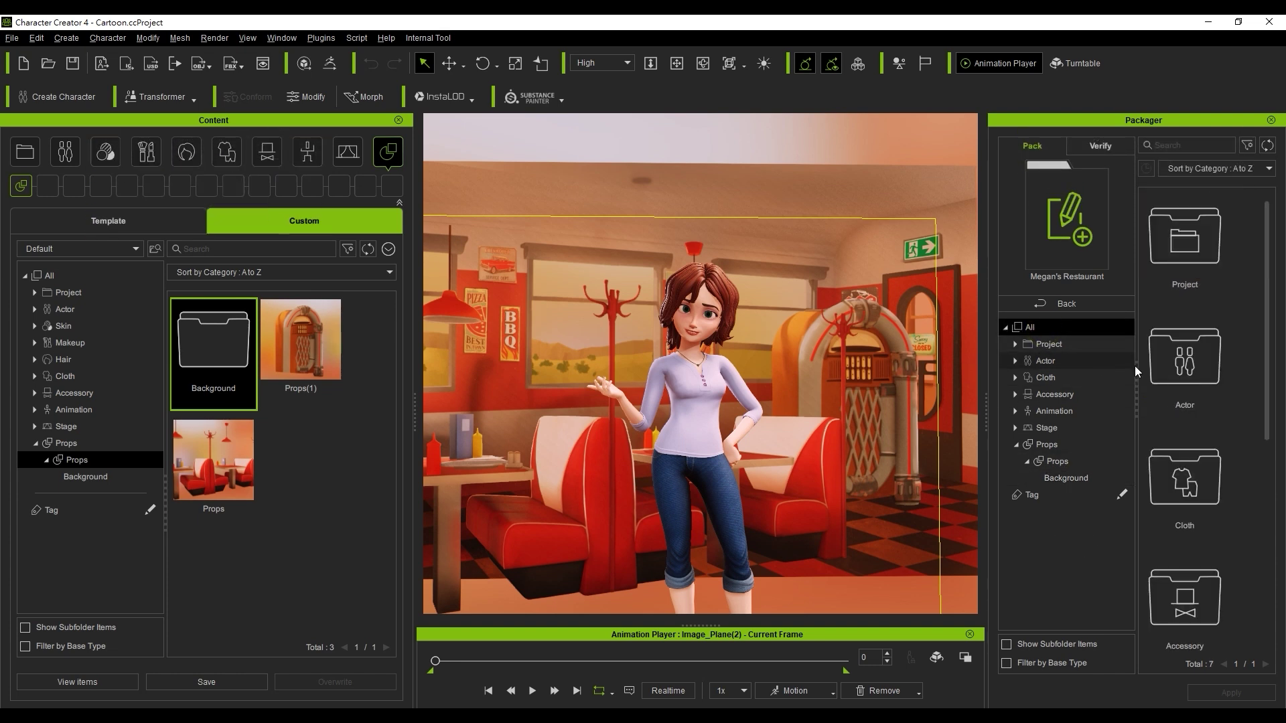
pyautogui.click(1006, 645)
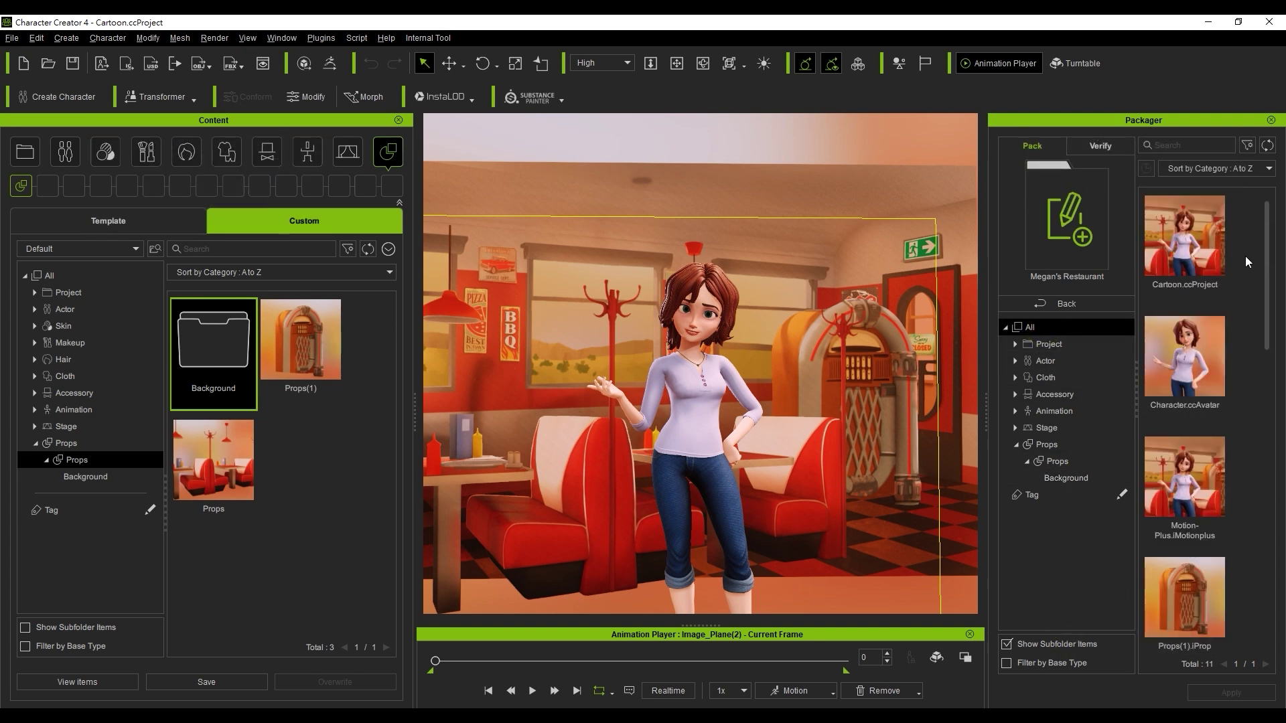
# List all custom content, rename Character.ccAvatar to Megan.ccAvatar, and remove it from the pack, leaving 10 items.
pyautogui.click(88, 629)
pyautogui.click(63, 277)
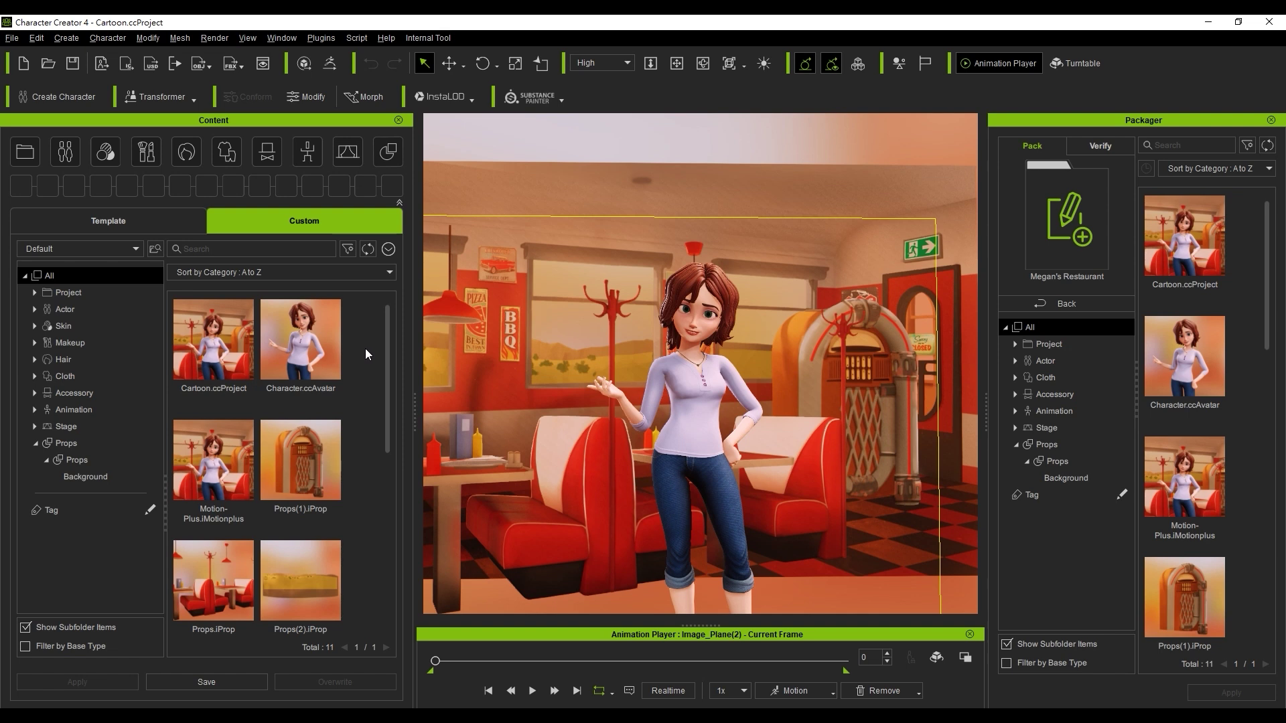
pyautogui.click(1083, 235)
pyautogui.rightClick(273, 332)
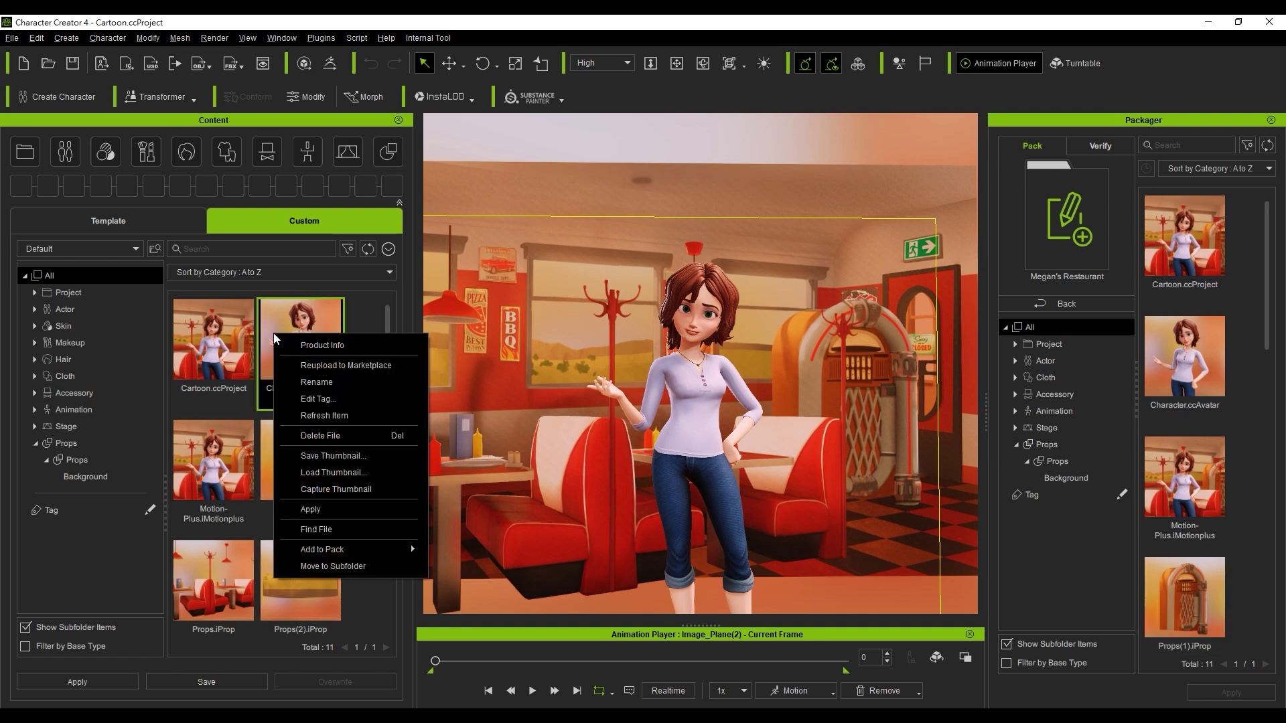
pyautogui.click(317, 383)
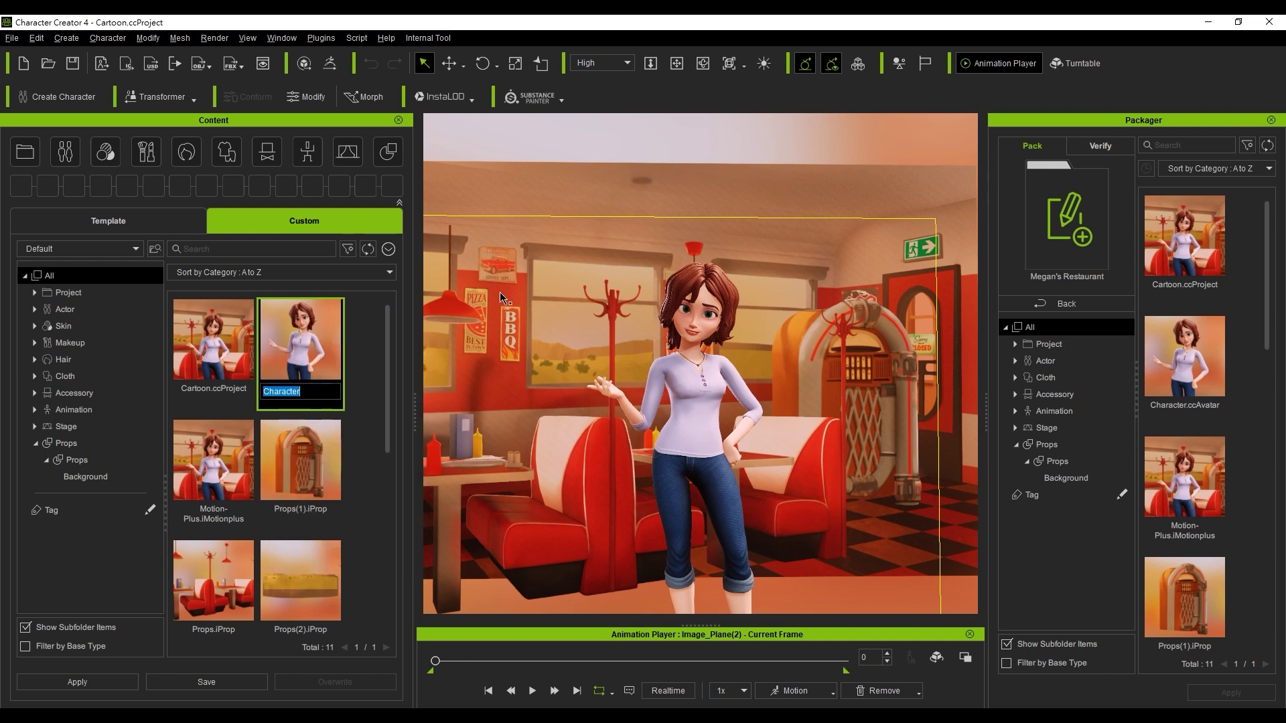
pyautogui.press('Return')
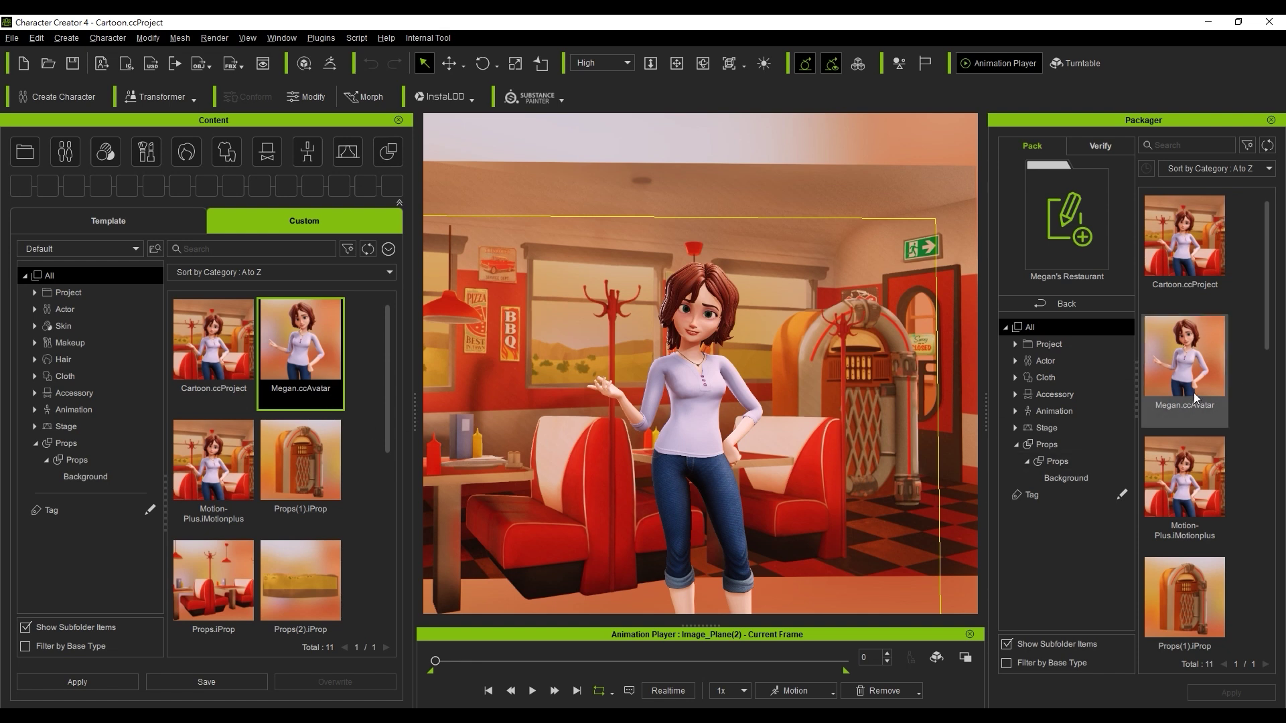
pyautogui.rightClick(1167, 367)
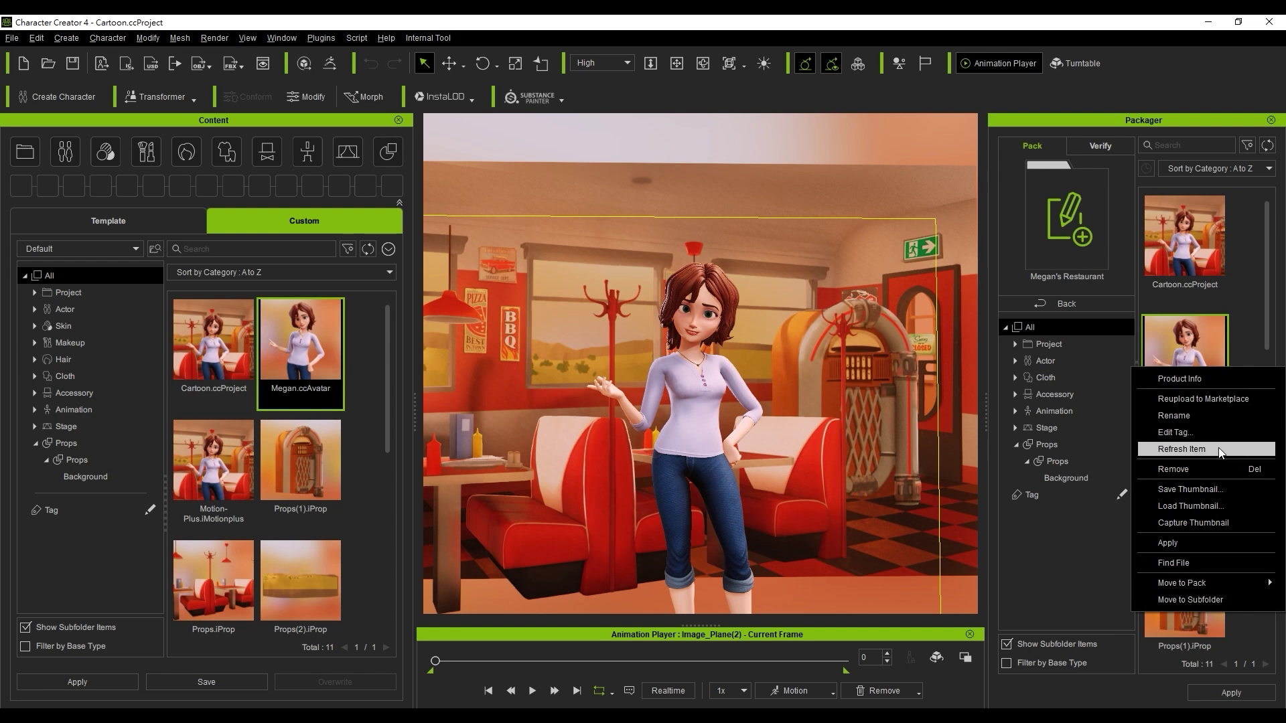
pyautogui.click(1191, 470)
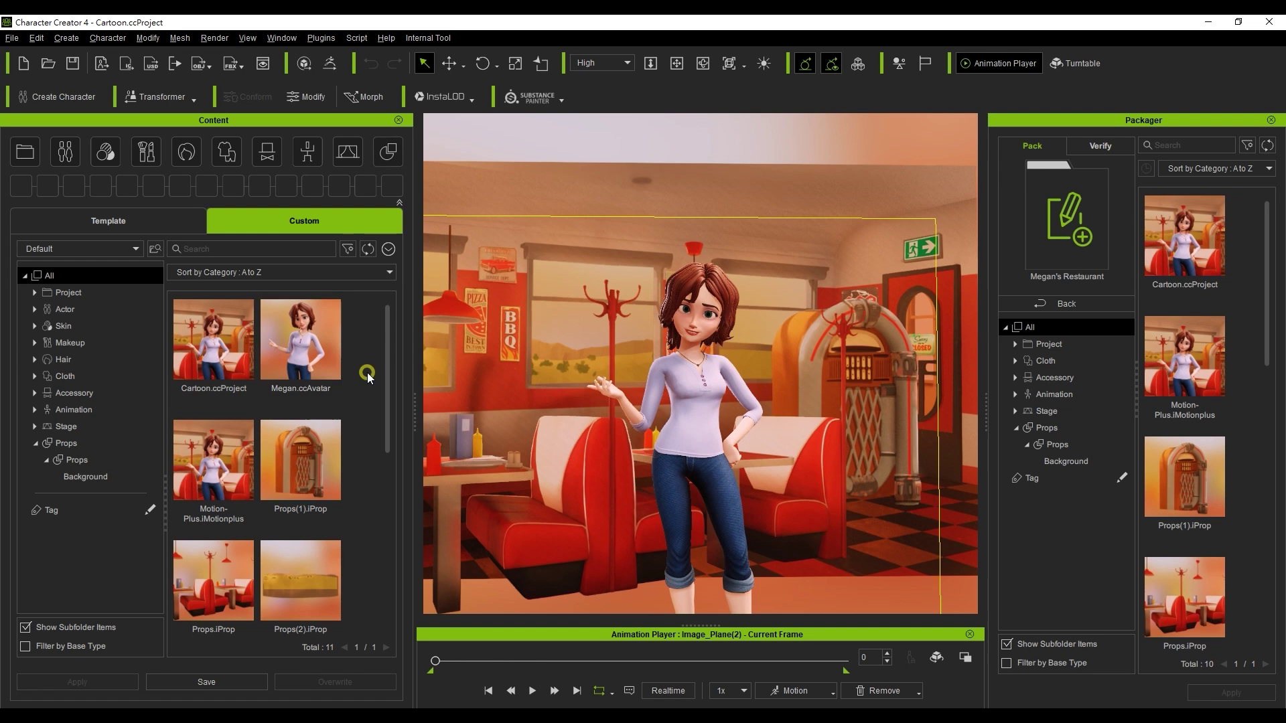
# Add Megan.ccAvatar back into the pack and show the pack's CC Project category contents.
pyautogui.moveTo(302, 335); pyautogui.dragTo(1169, 322)
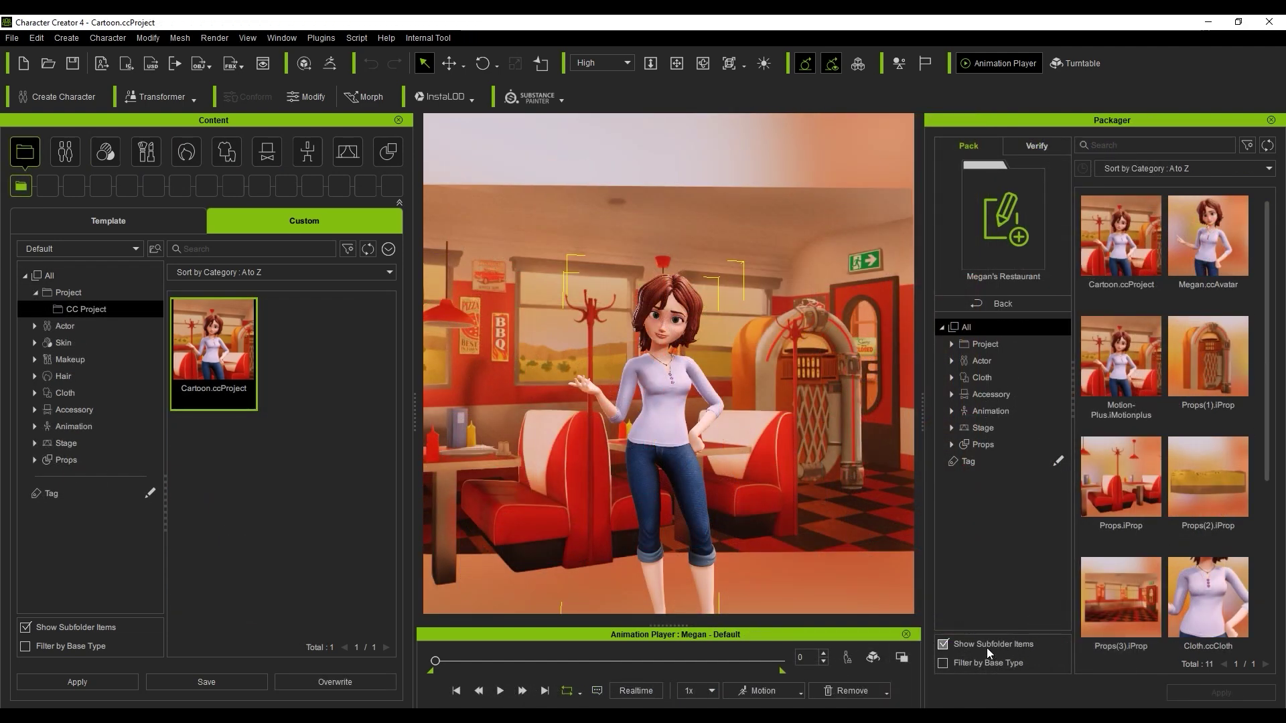
pyautogui.moveTo(1269, 432)
pyautogui.mouseDown()
pyautogui.moveTo(1275, 603)
pyautogui.moveTo(1274, 412)
pyautogui.mouseUp()
pyautogui.click(943, 644)
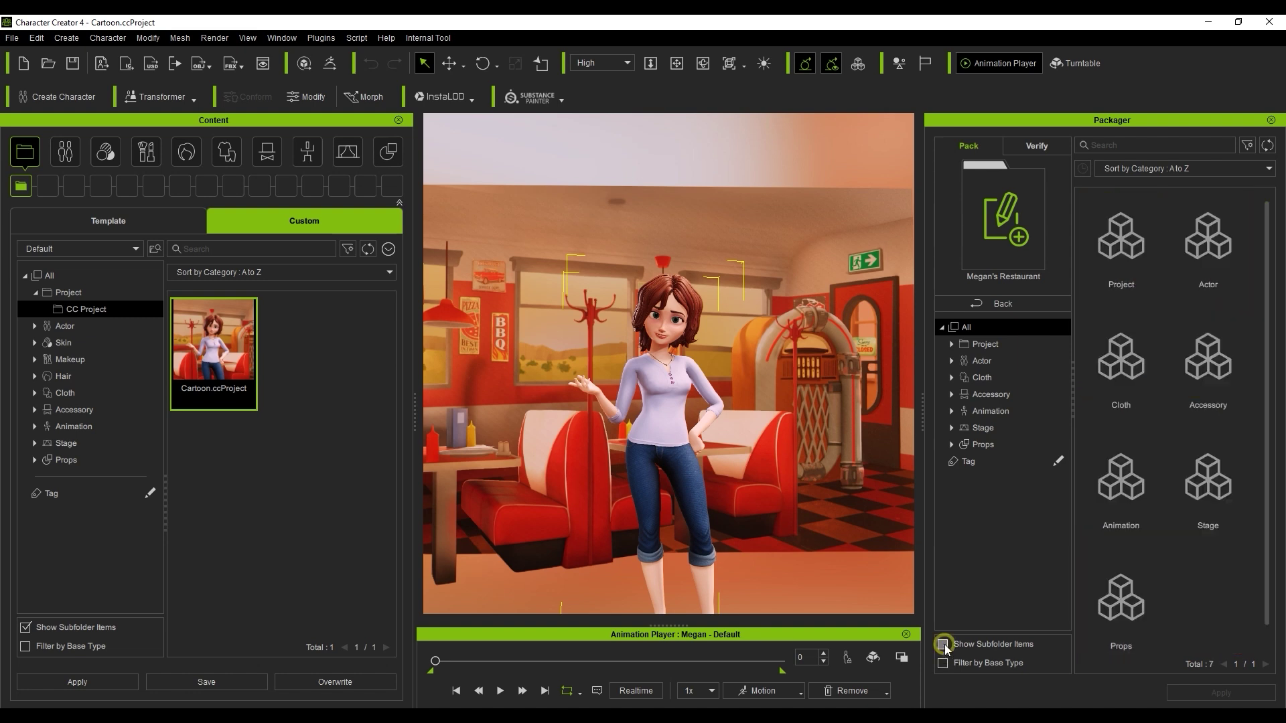
pyautogui.click(952, 344)
pyautogui.click(995, 360)
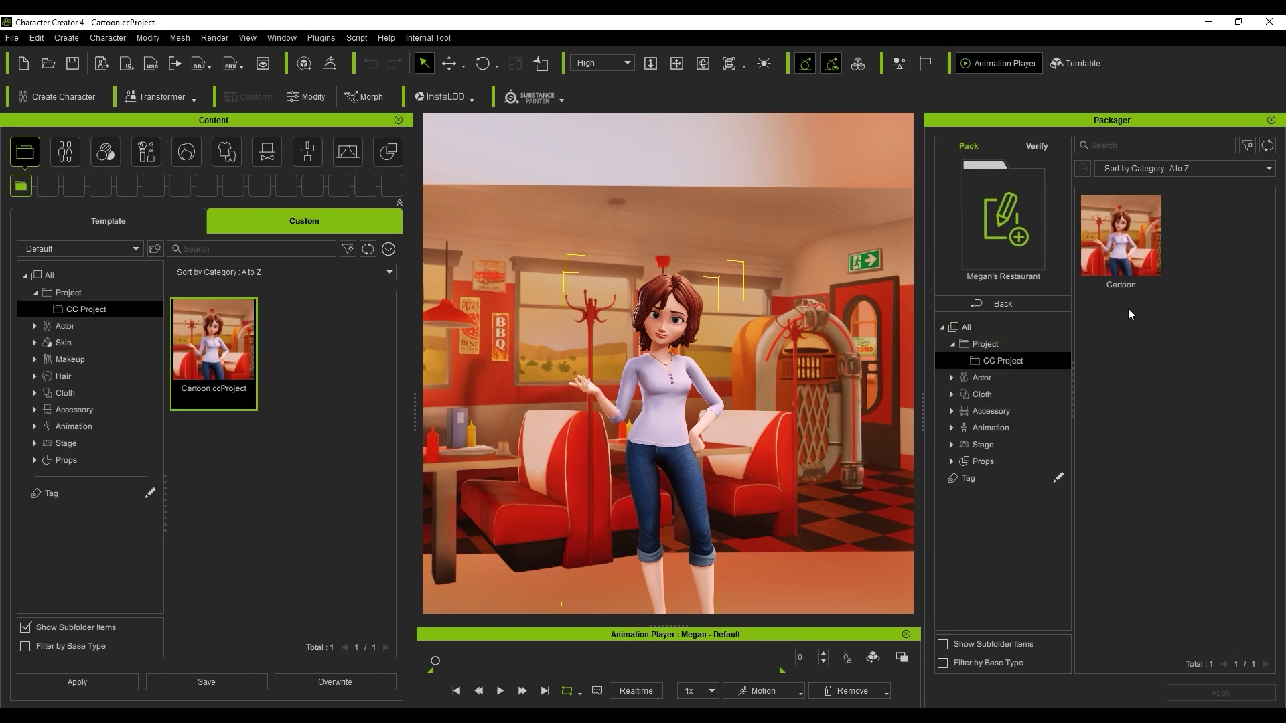
# Create a 'Megan's Restaurant' subfolder under CC Project and rename the Cartoon project item.
pyautogui.rightClick(1001, 362)
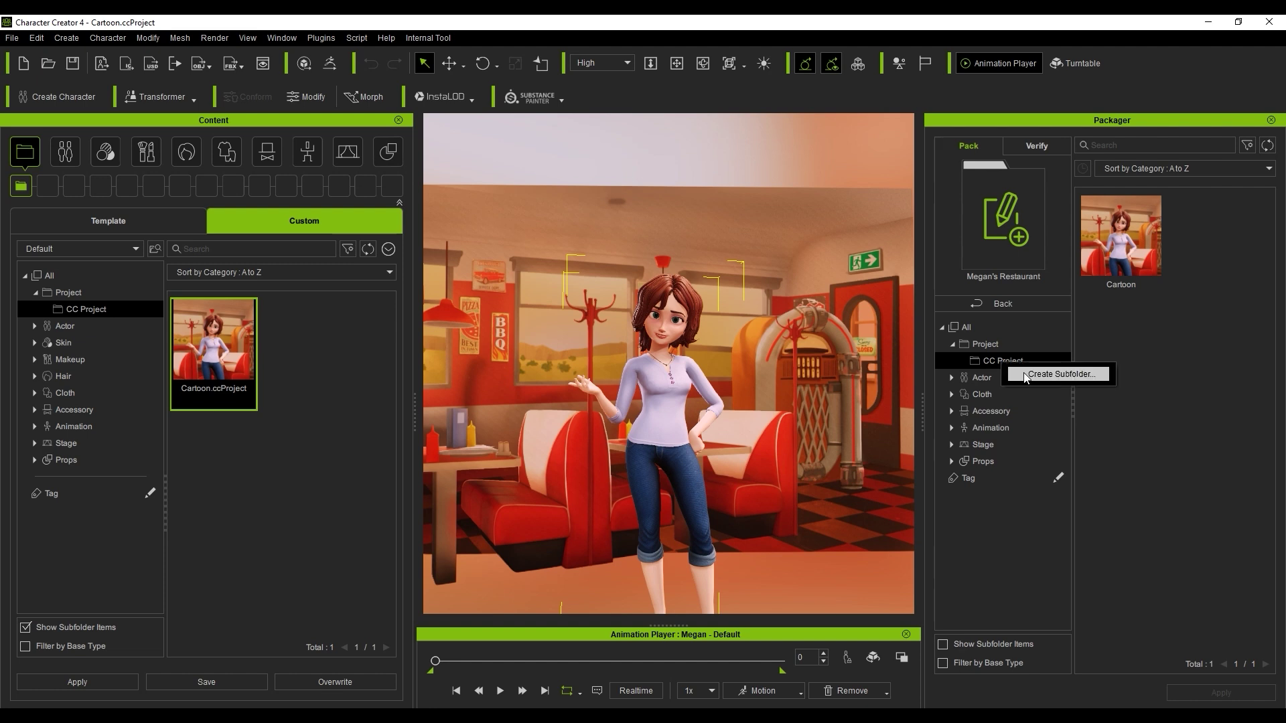
pyautogui.click(1045, 374)
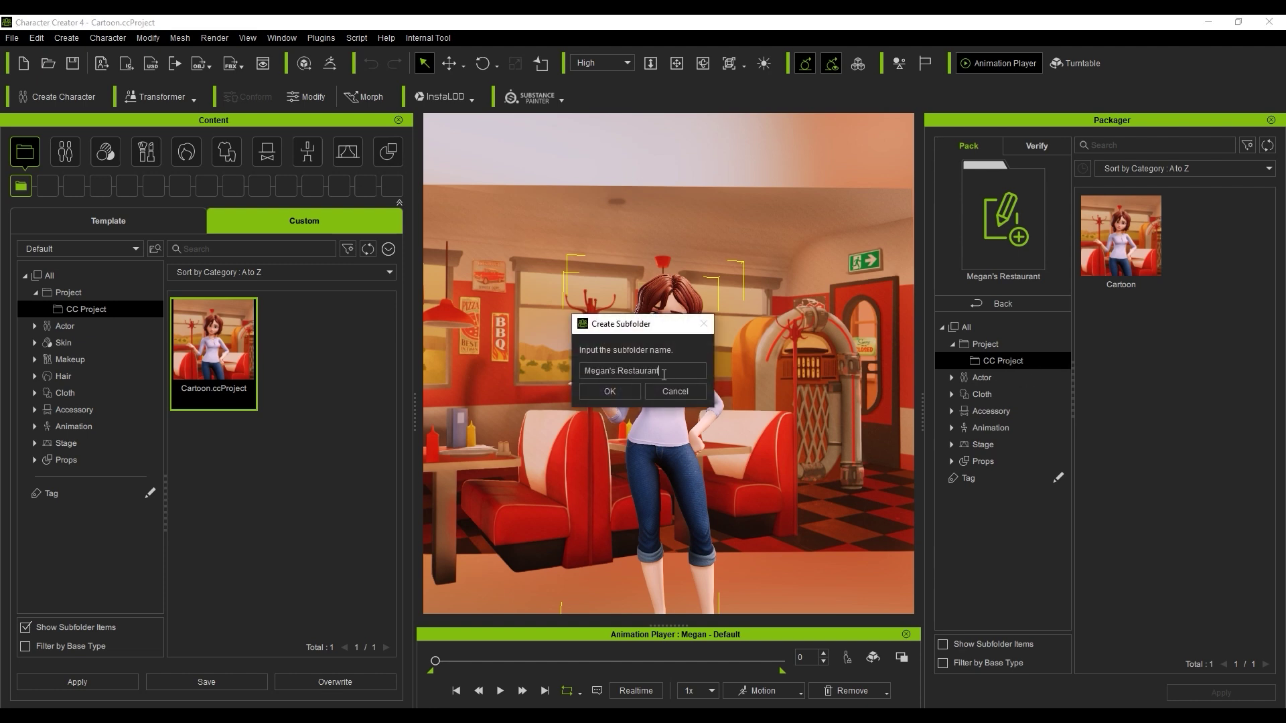
pyautogui.write("Megan's Restaurant")
pyautogui.click(610, 391)
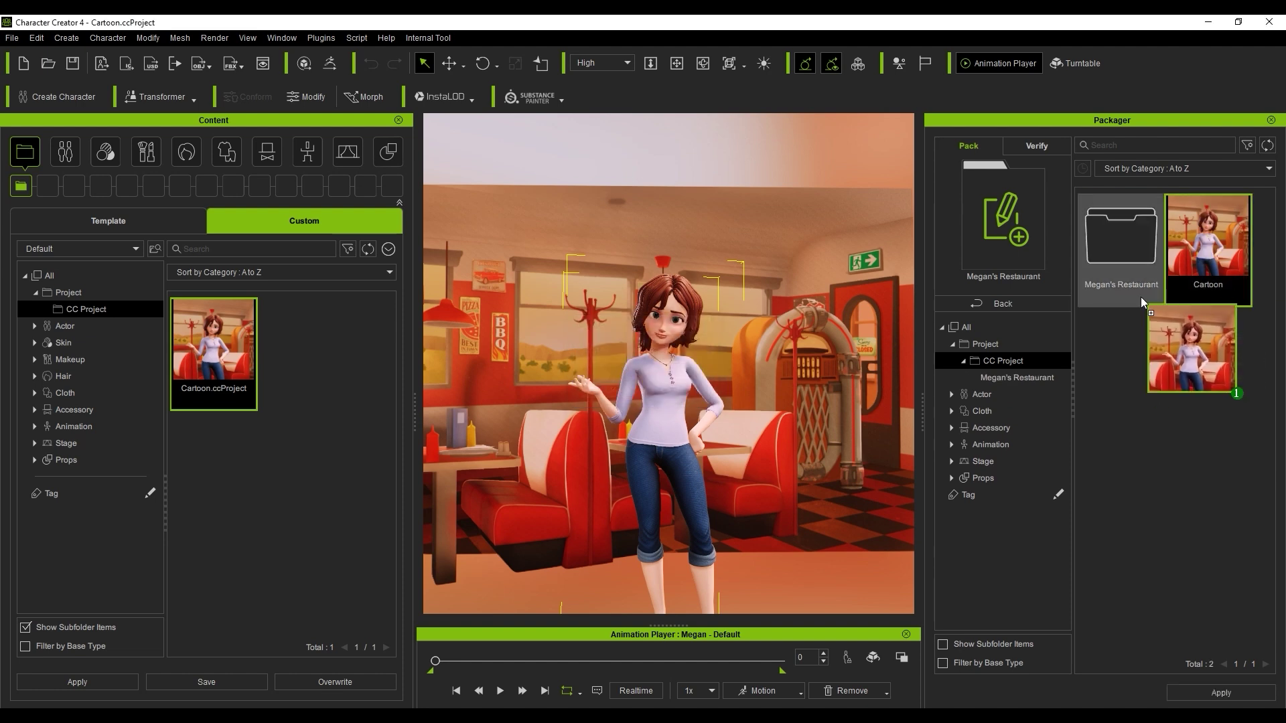
pyautogui.click(1052, 377)
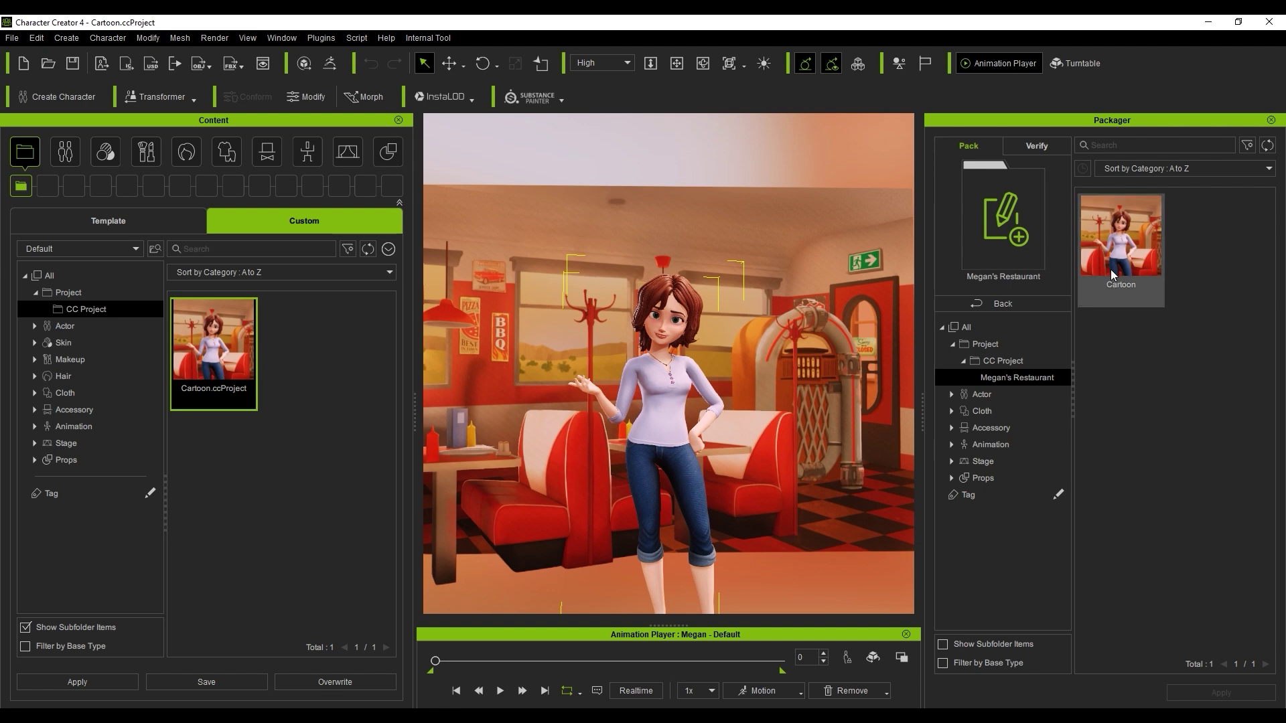
pyautogui.rightClick(1110, 269)
pyautogui.click(1185, 320)
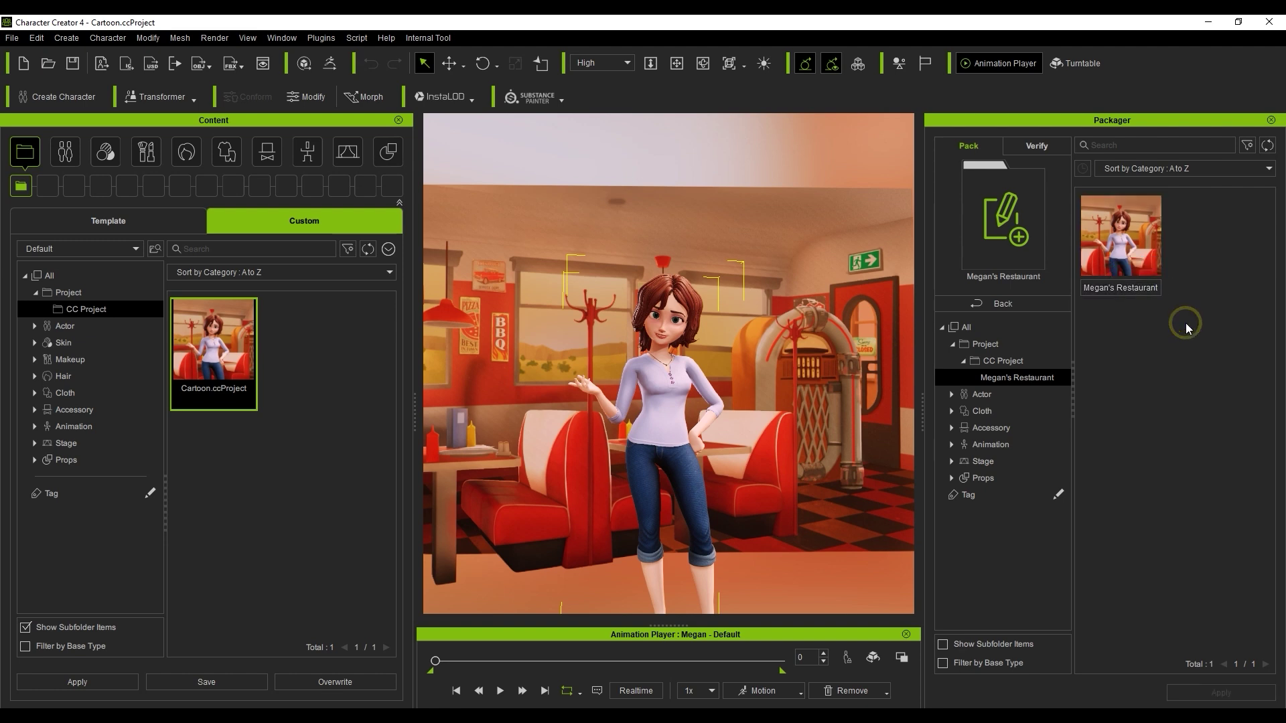
# Rename the Props Background folder to 'Megan's Restaurant' and move Props(1) and Props into it.
pyautogui.click(956, 481)
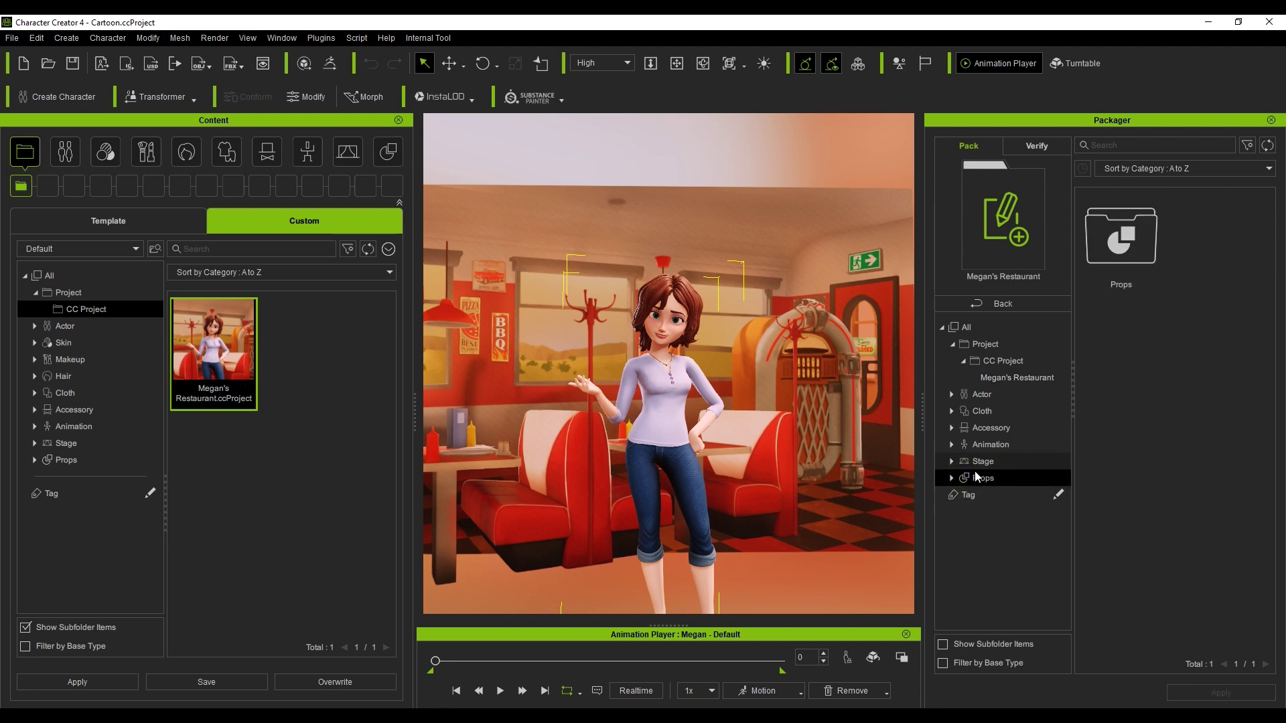
pyautogui.rightClick(1154, 251)
pyautogui.click(1164, 274)
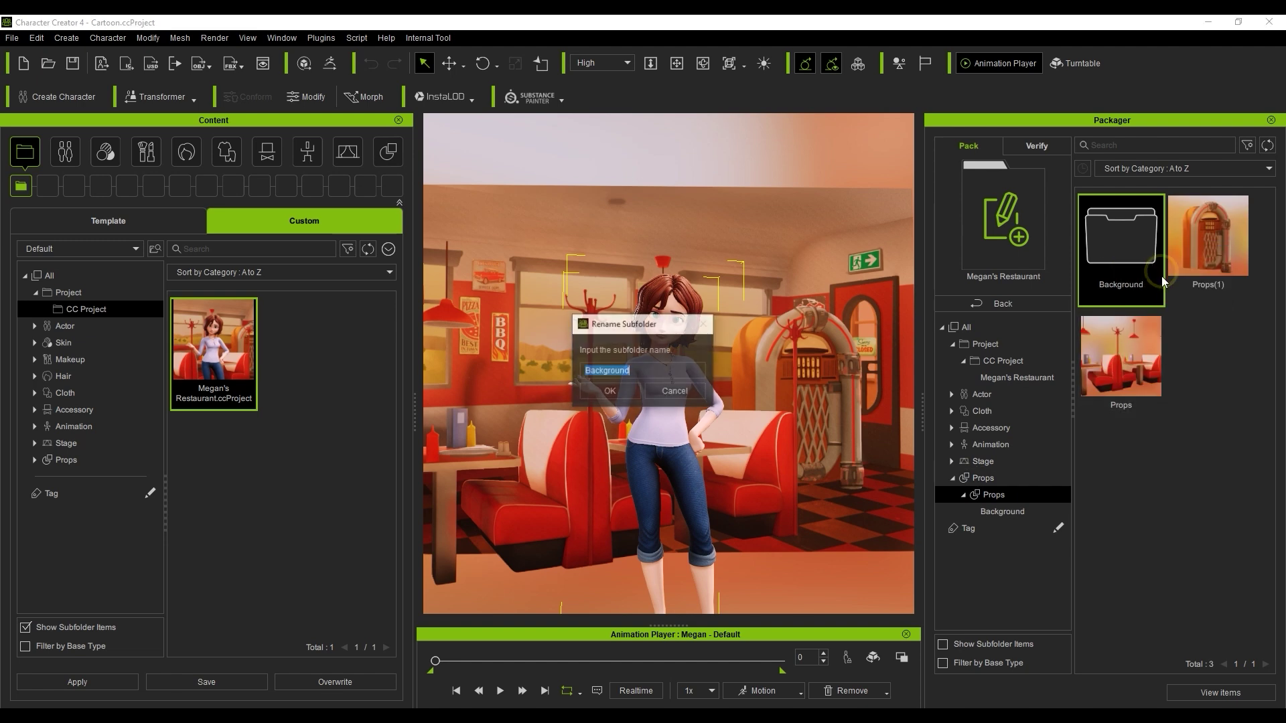
pyautogui.write("Megan's Restaurant")
pyautogui.click(611, 393)
pyautogui.click(1209, 282)
pyautogui.moveTo(1209, 282); pyautogui.dragTo(1123, 236)
pyautogui.click(1215, 192)
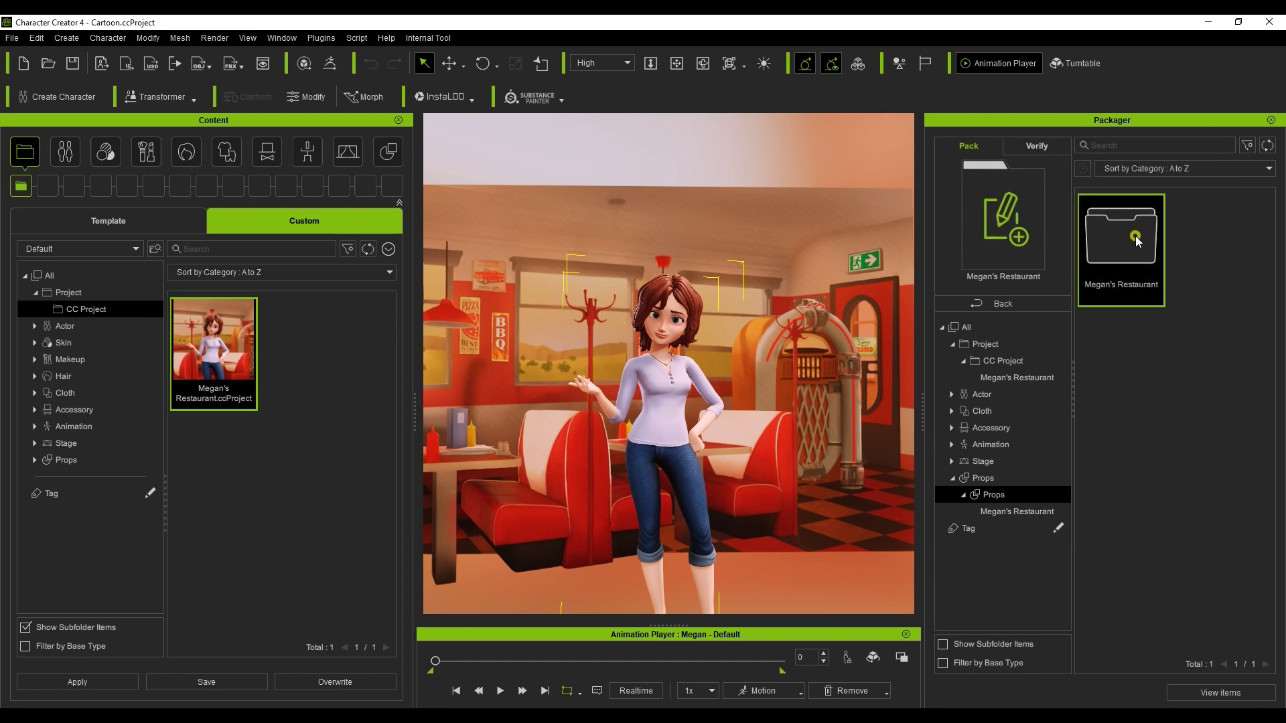
pyautogui.doubleClick(1136, 236)
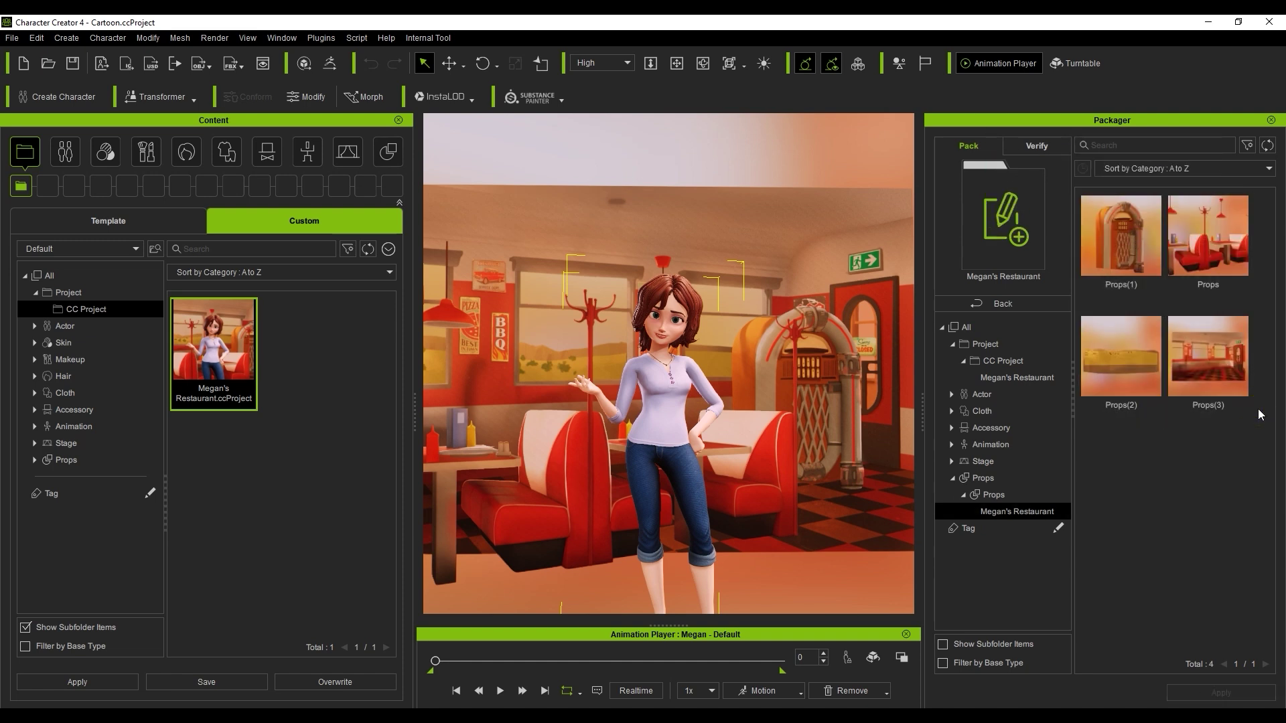
# Rename Props(1) to 'jukebox' and Props to 'restaurant'.
pyautogui.rightClick(1115, 253)
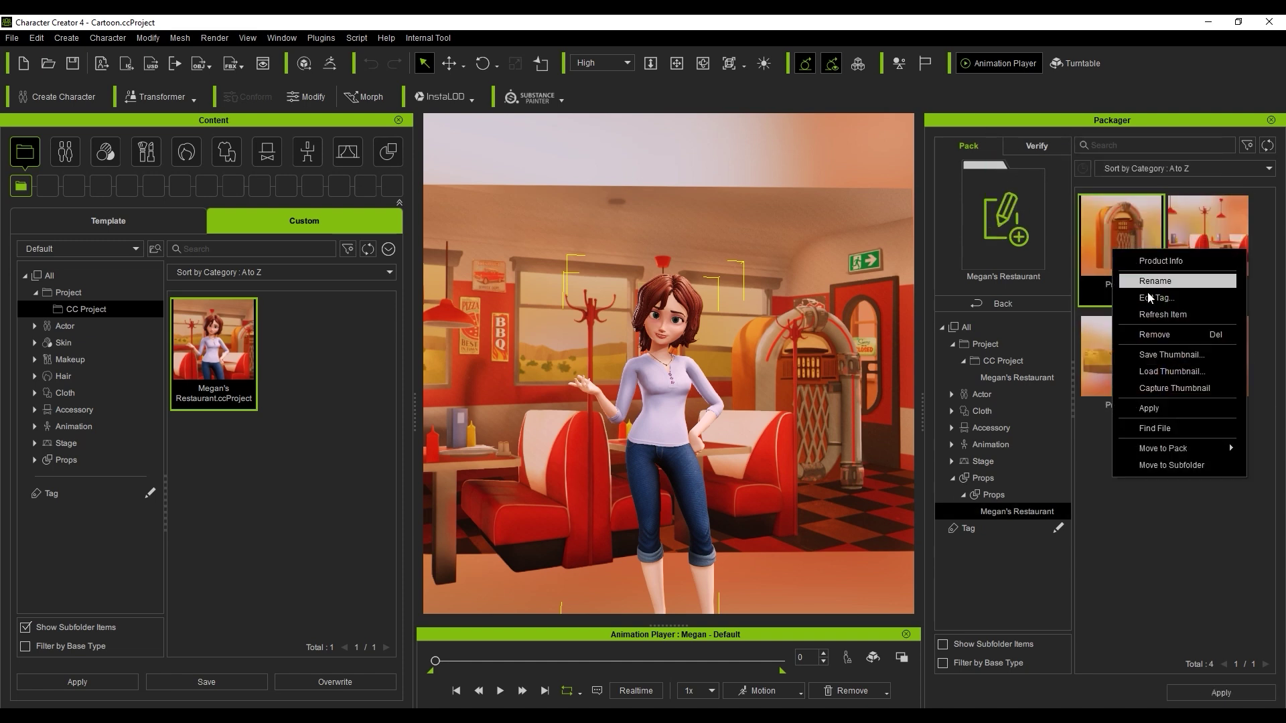
pyautogui.click(1177, 282)
pyautogui.write('jukebox')
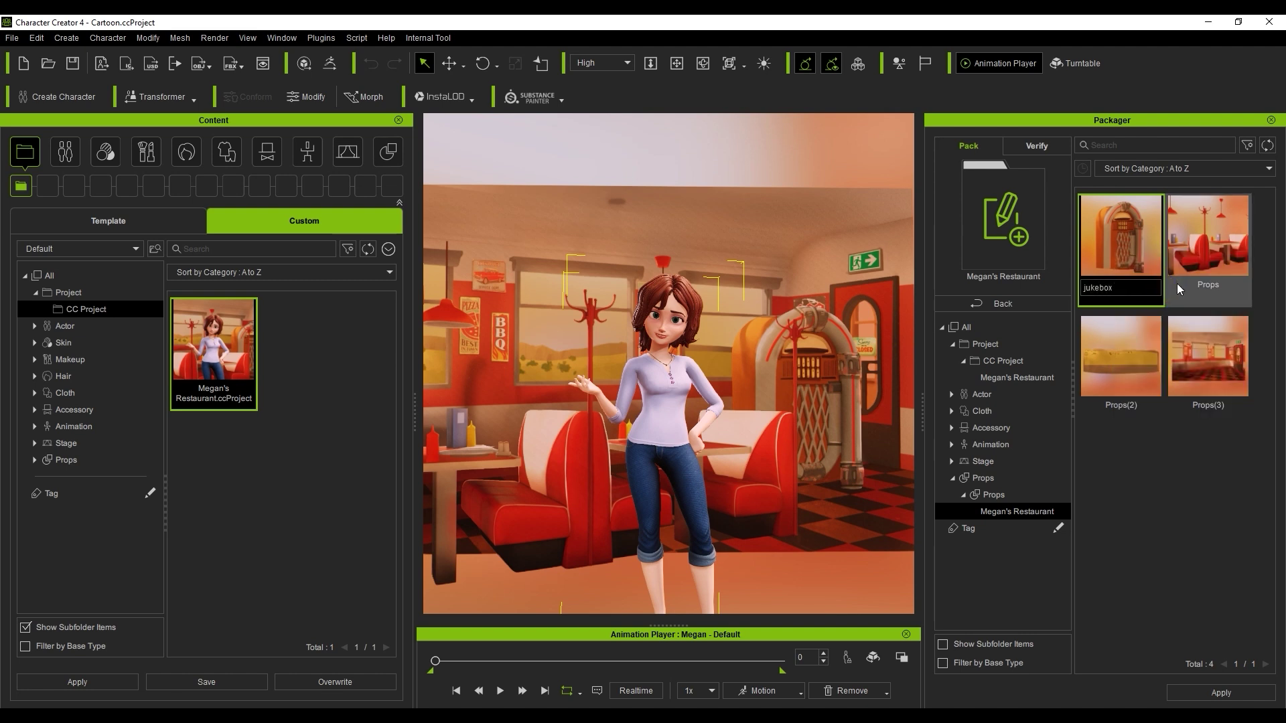
pyautogui.press('Return')
pyautogui.rightClick(1176, 283)
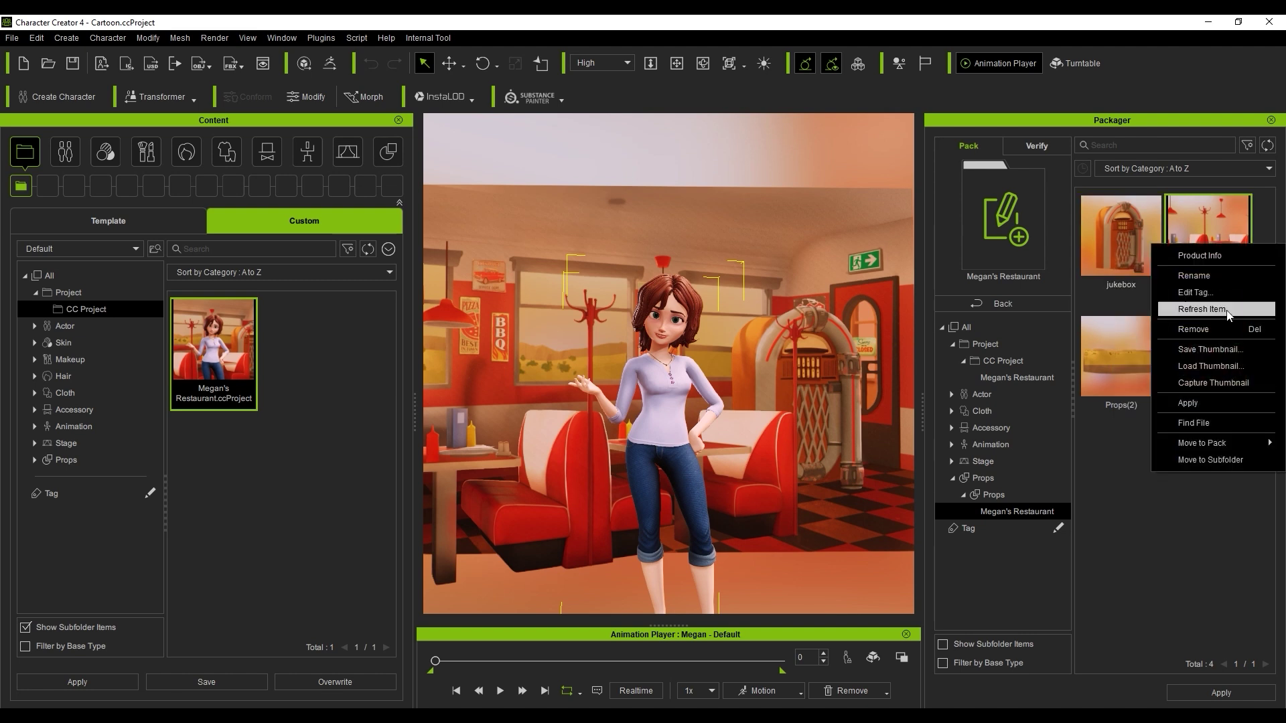
pyautogui.click(1221, 284)
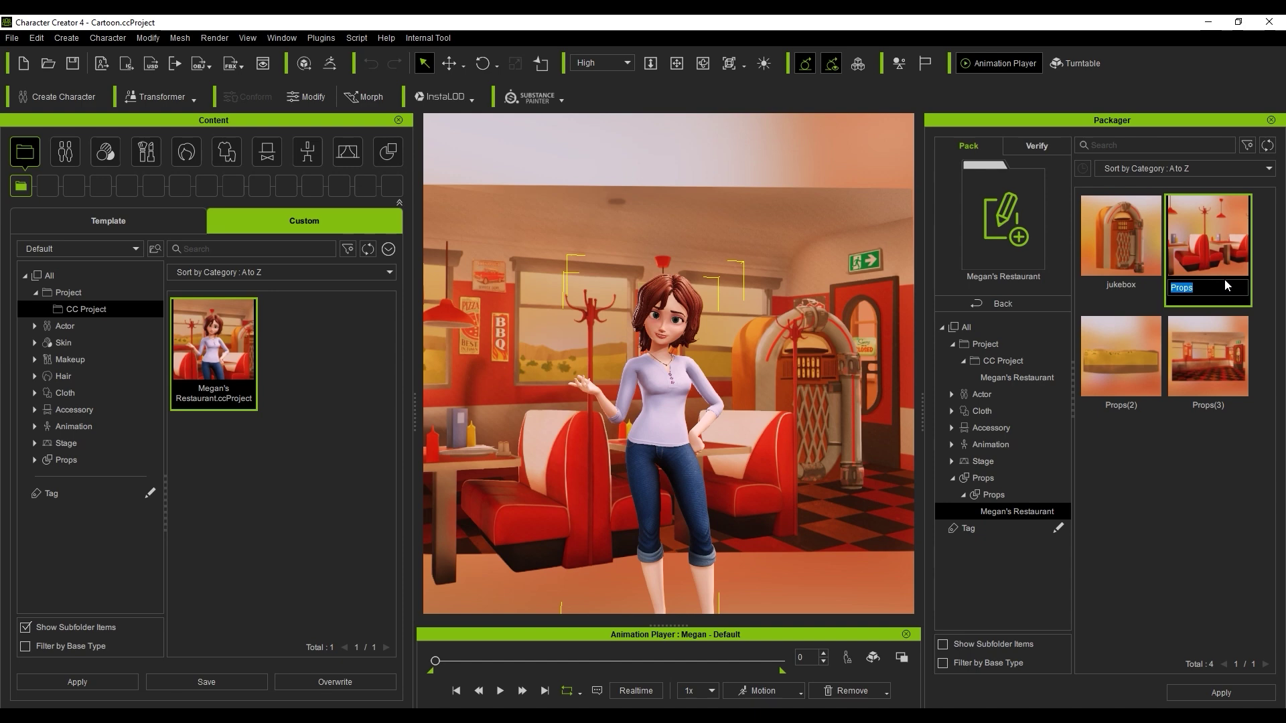
pyautogui.write('restaurant')
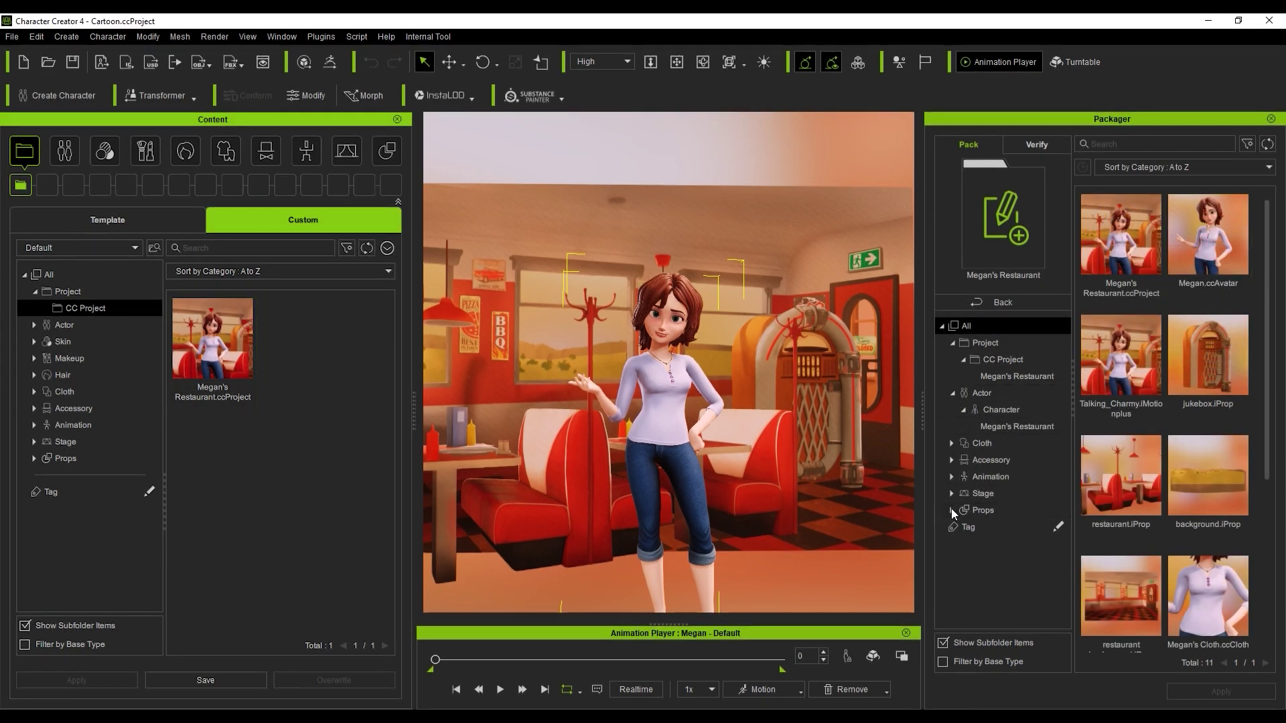
# Set Cartoon.jpg as the Megan's Restaurant pack thumbnail in Edit Pack Info and save.
pyautogui.click(952, 510)
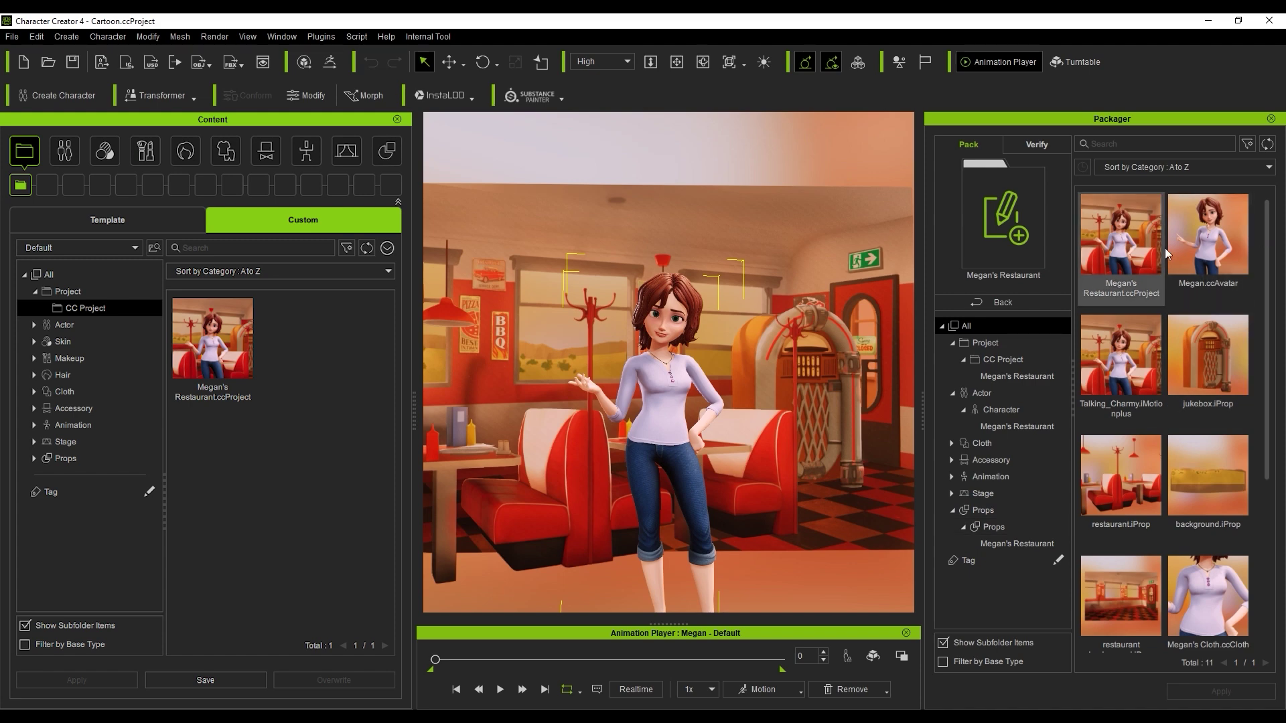
pyautogui.click(999, 302)
pyautogui.rightClick(1118, 259)
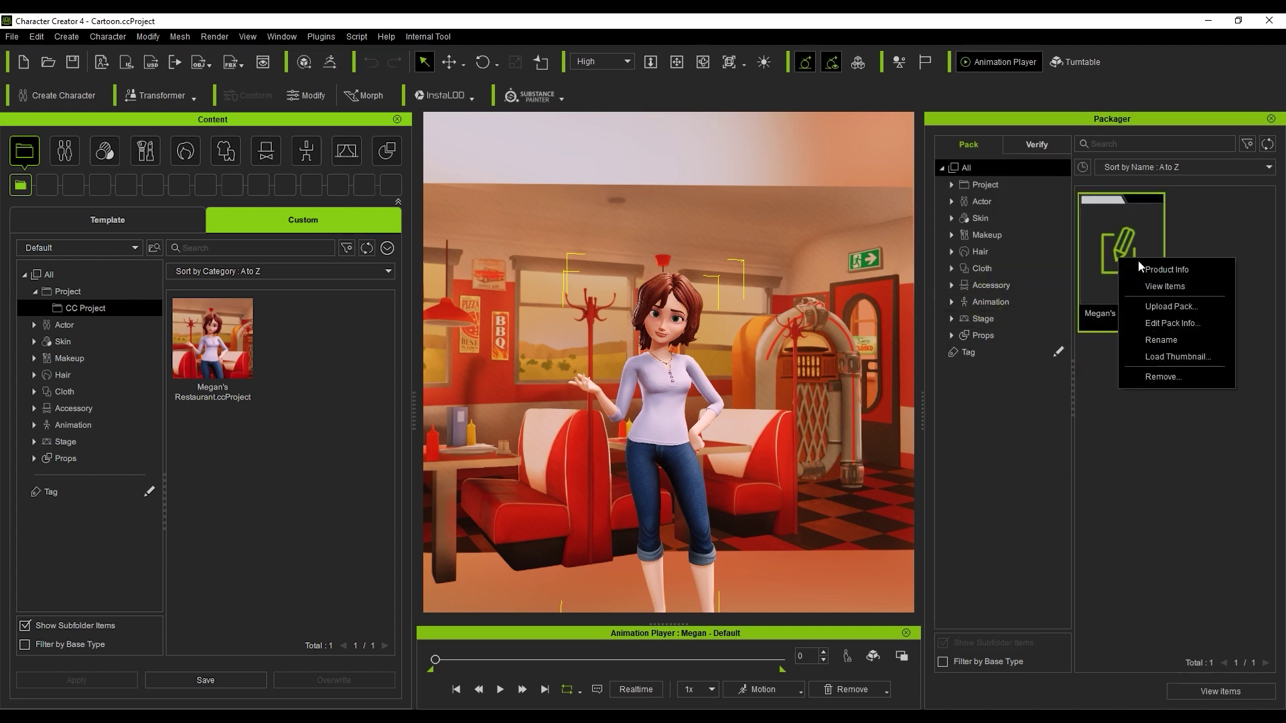
pyautogui.click(1172, 324)
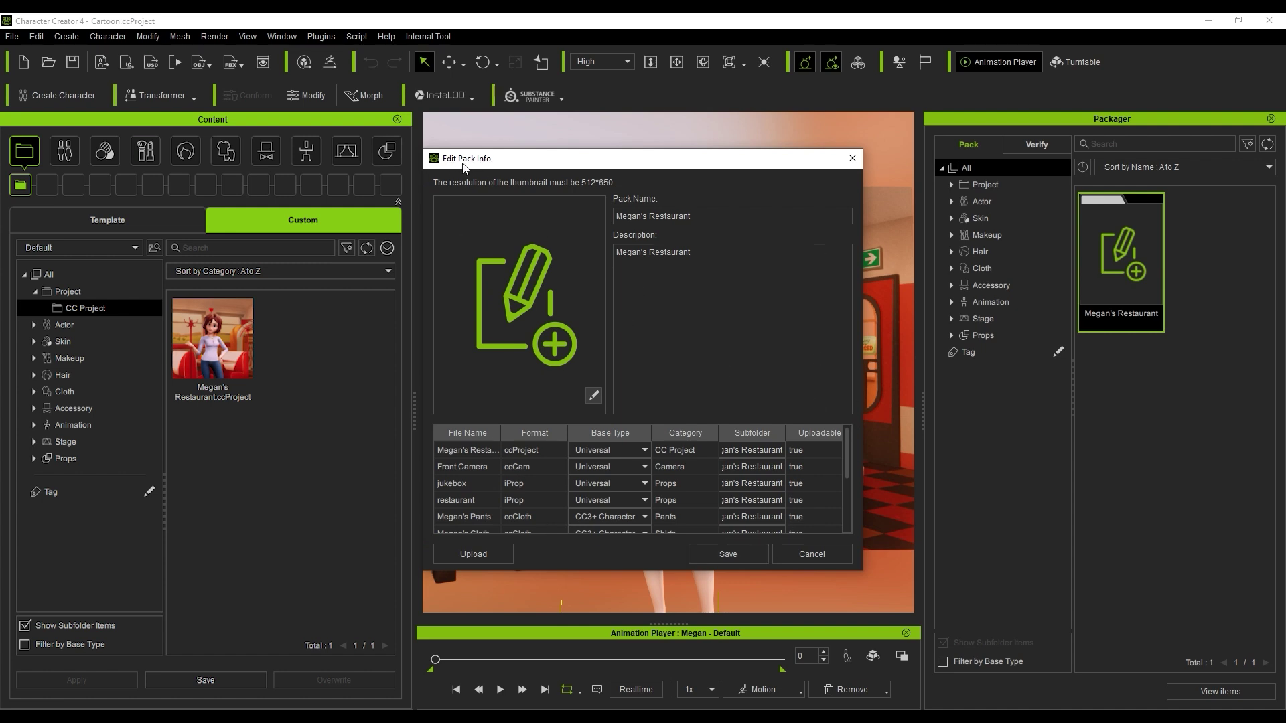
pyautogui.click(593, 396)
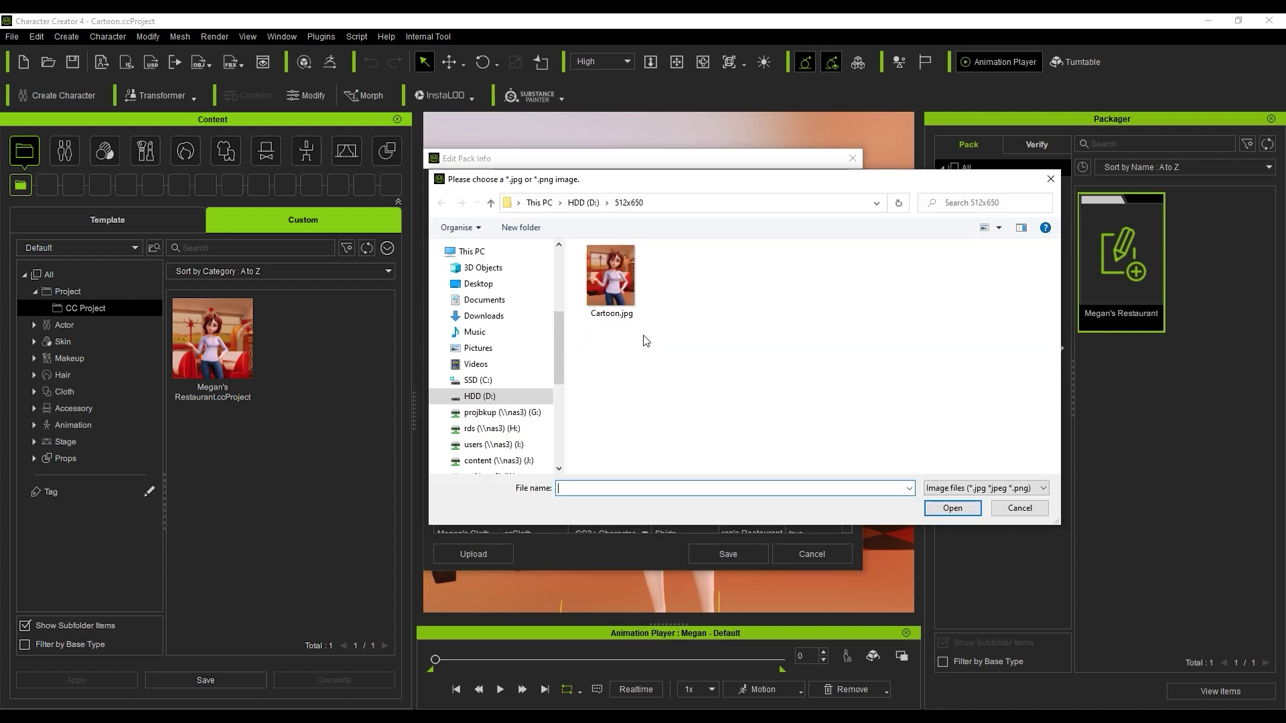
pyautogui.doubleClick(611, 292)
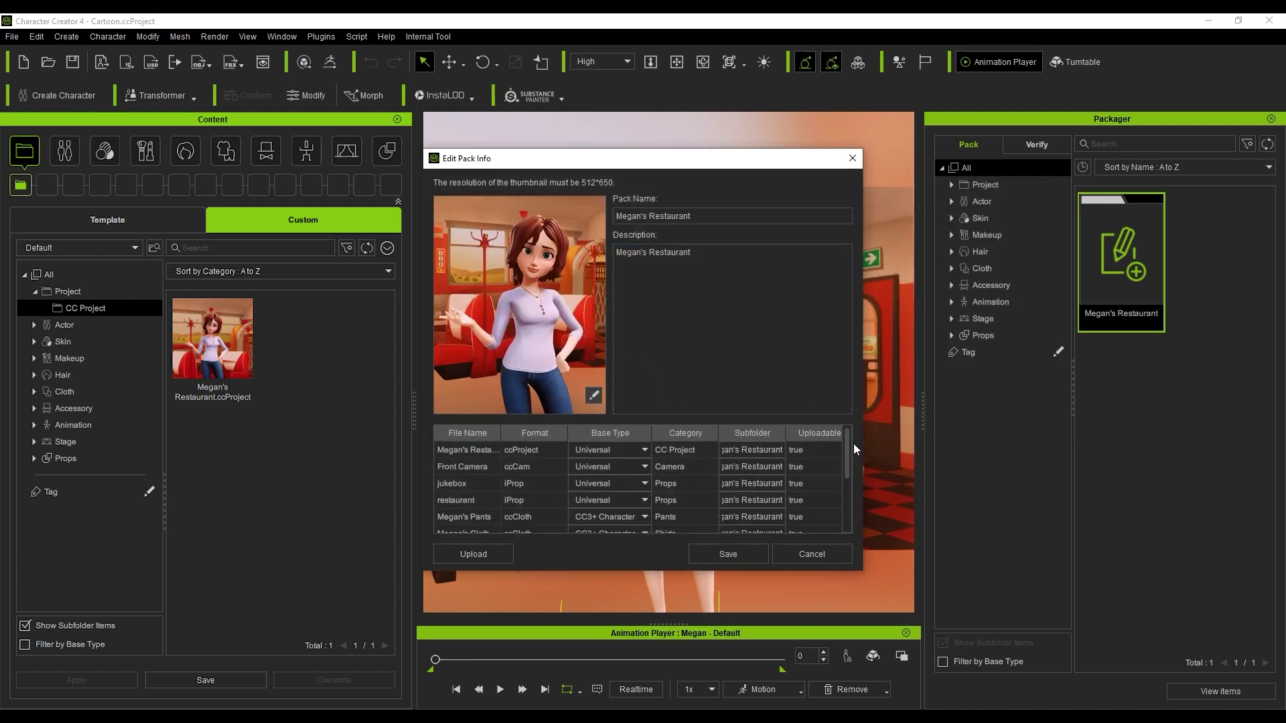
pyautogui.moveTo(850, 440)
pyautogui.mouseDown()
pyautogui.moveTo(847, 493)
pyautogui.moveTo(849, 435)
pyautogui.mouseUp()
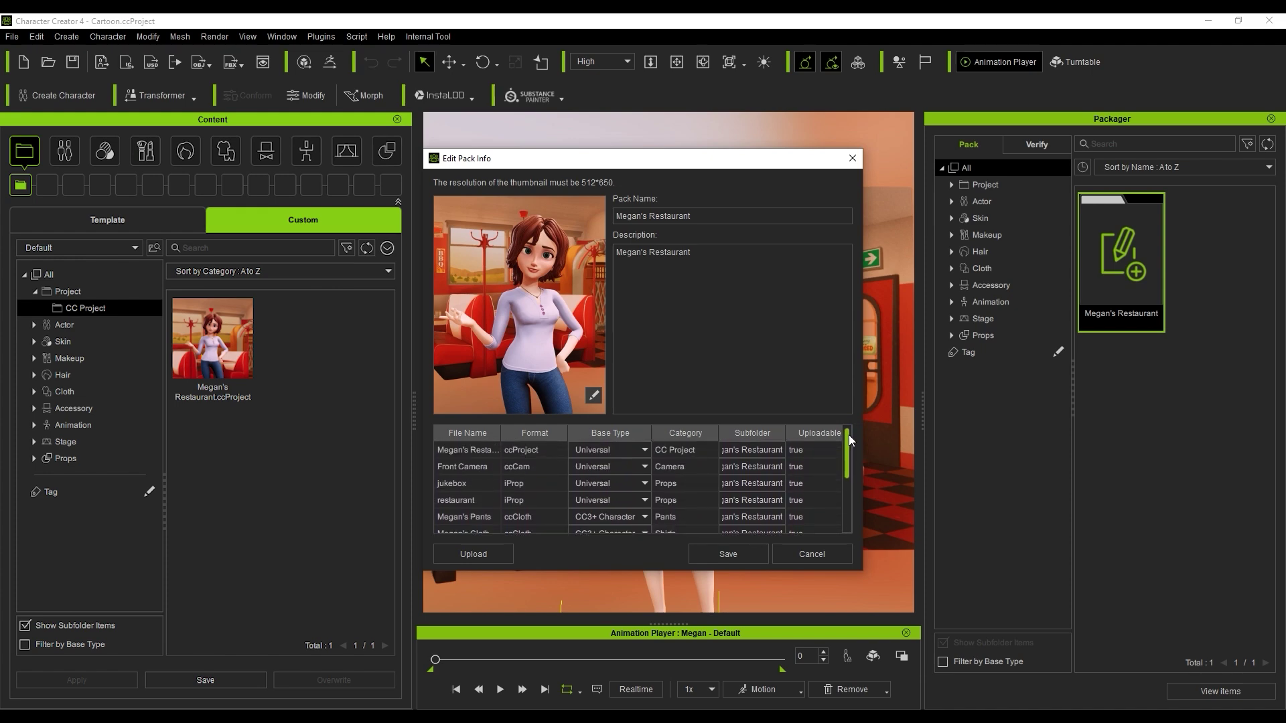
pyautogui.click(742, 553)
# Upload the pack's two modified items, then go to the Reallusion Marketplace website.
pyautogui.click(1175, 341)
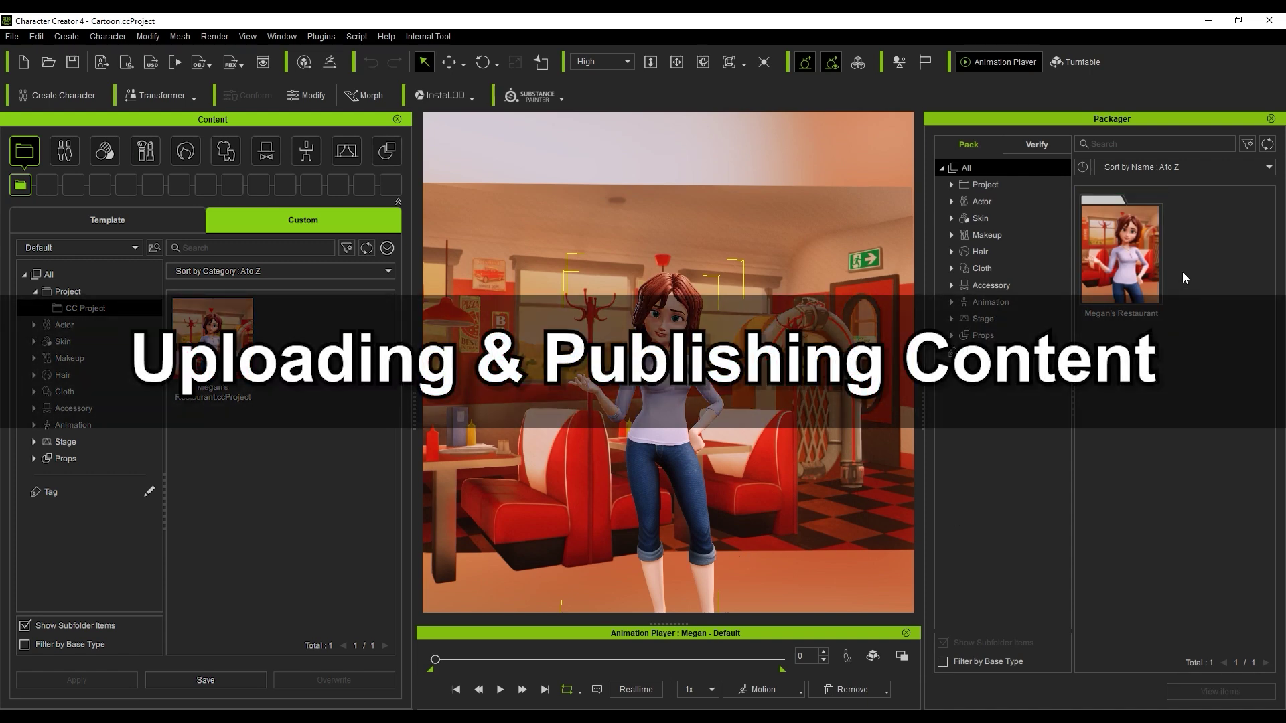
pyautogui.rightClick(1114, 256)
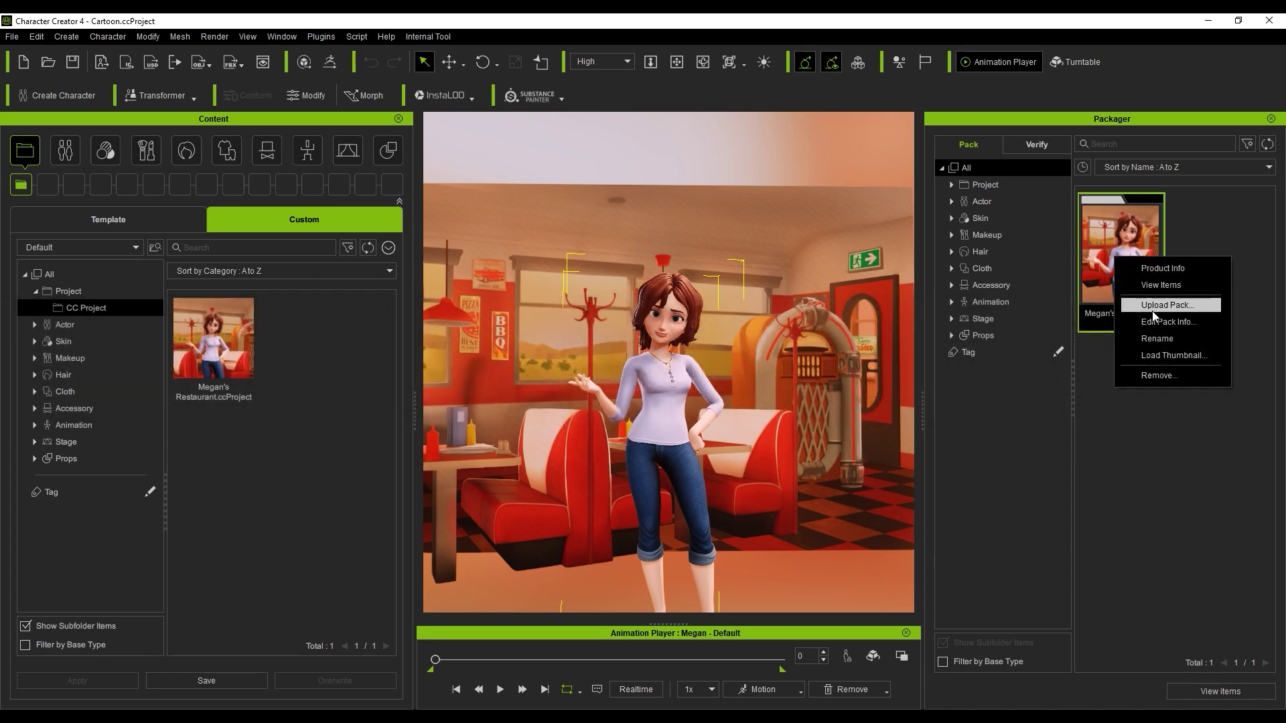
pyautogui.click(1195, 309)
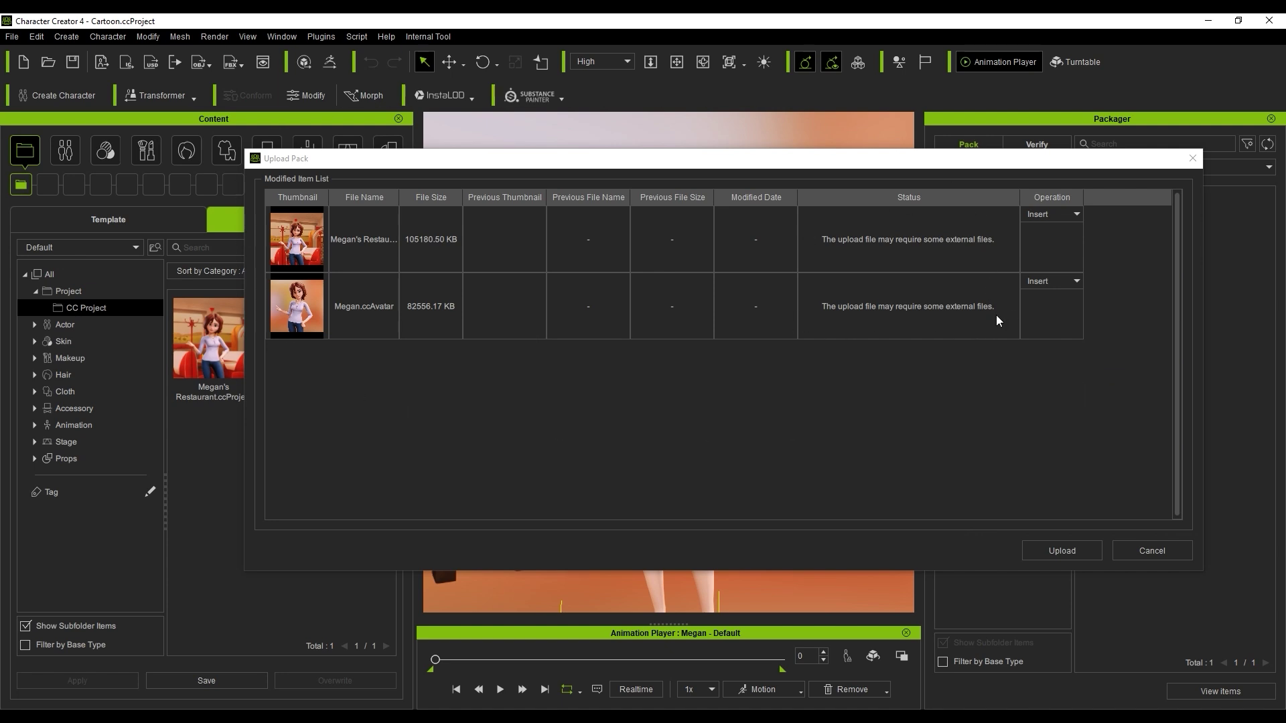
pyautogui.click(1080, 549)
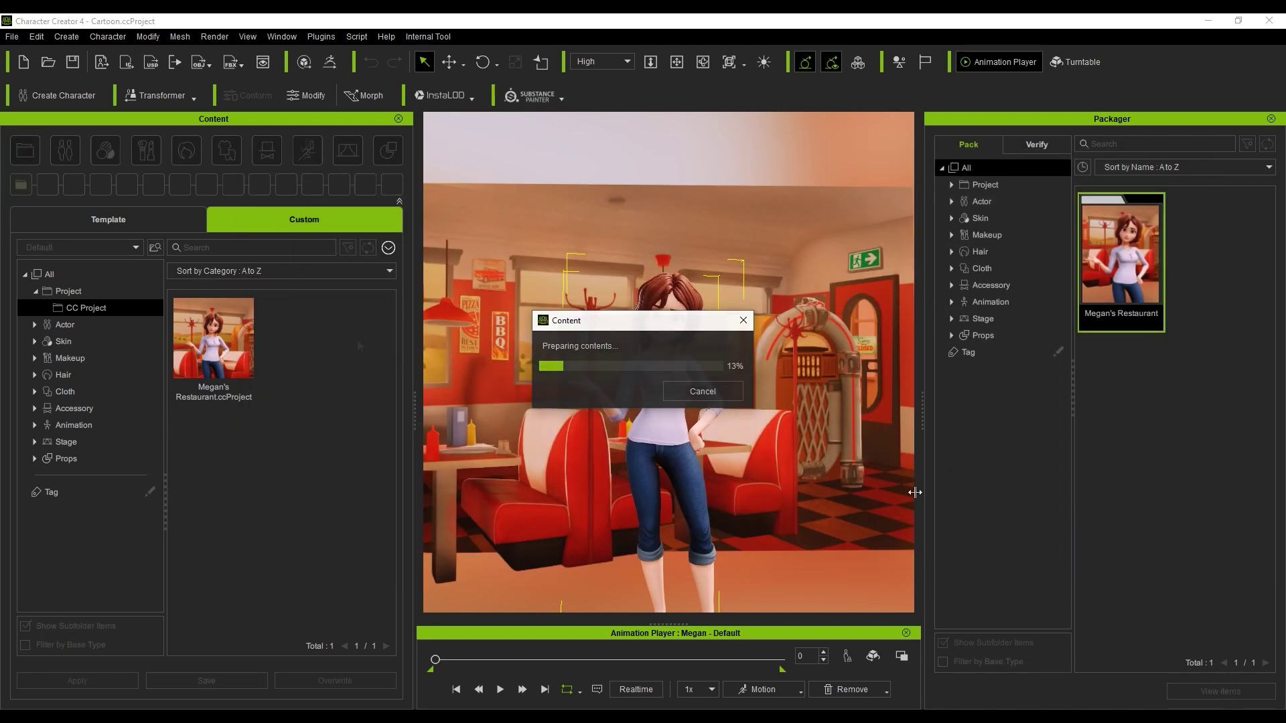
pyautogui.click(387, 249)
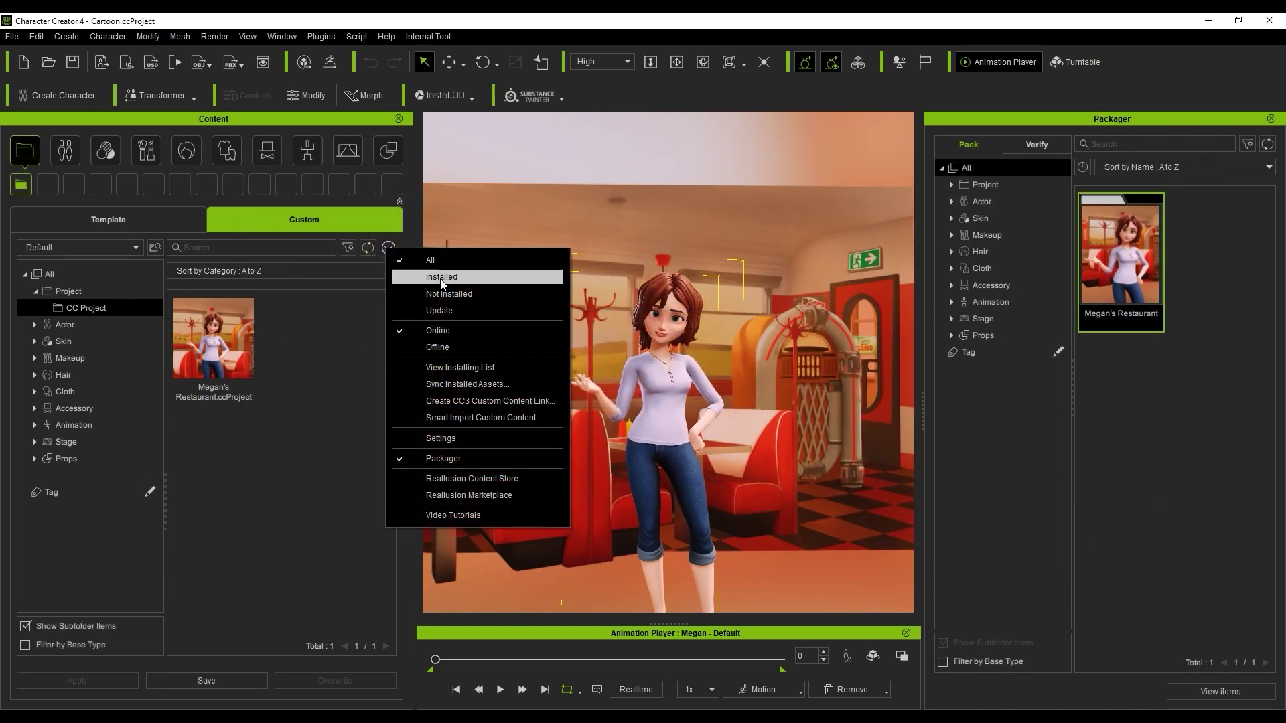
pyautogui.click(489, 497)
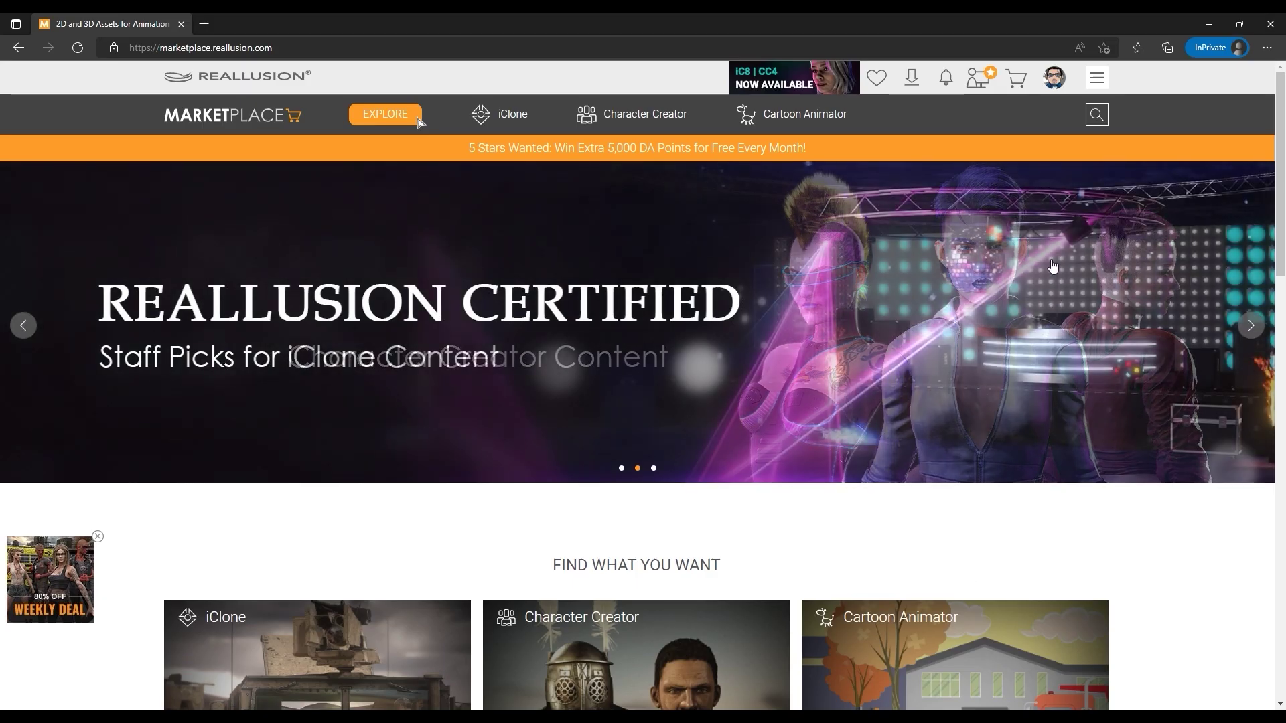
# From the account menu, switch the developer content list to show content packs.
pyautogui.click(1053, 79)
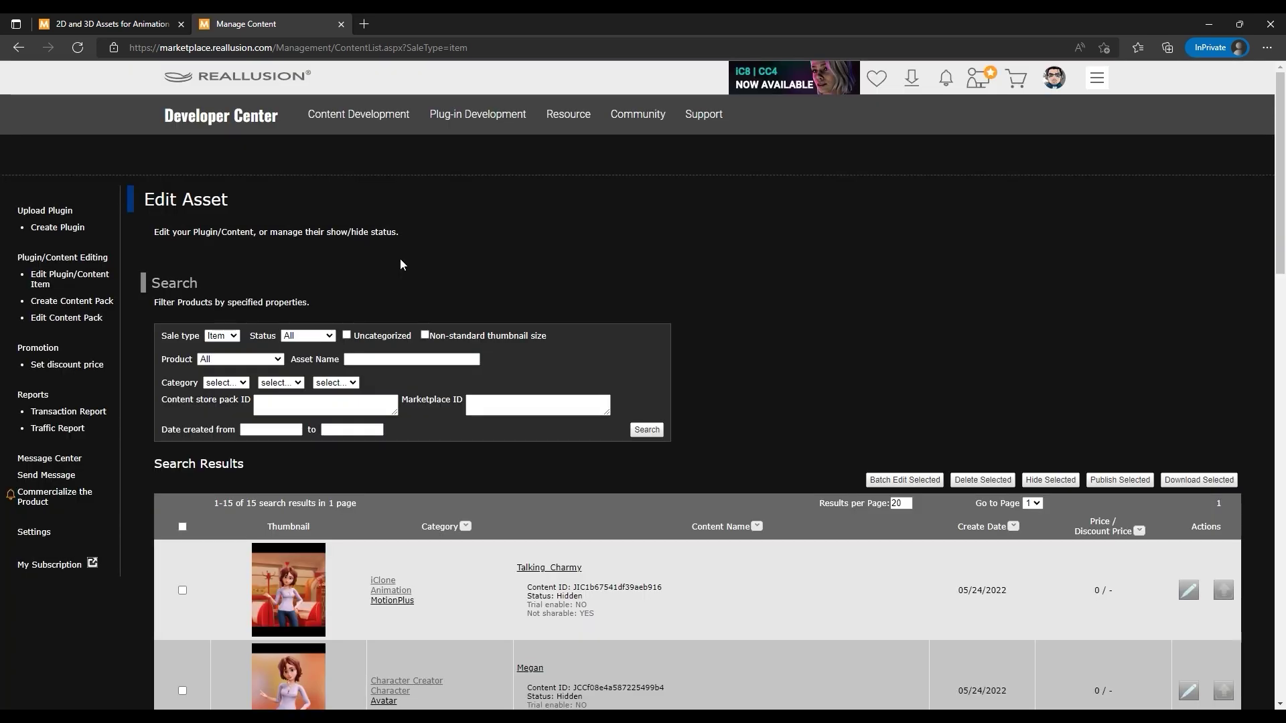
pyautogui.scroll(-7, 1265, 96)
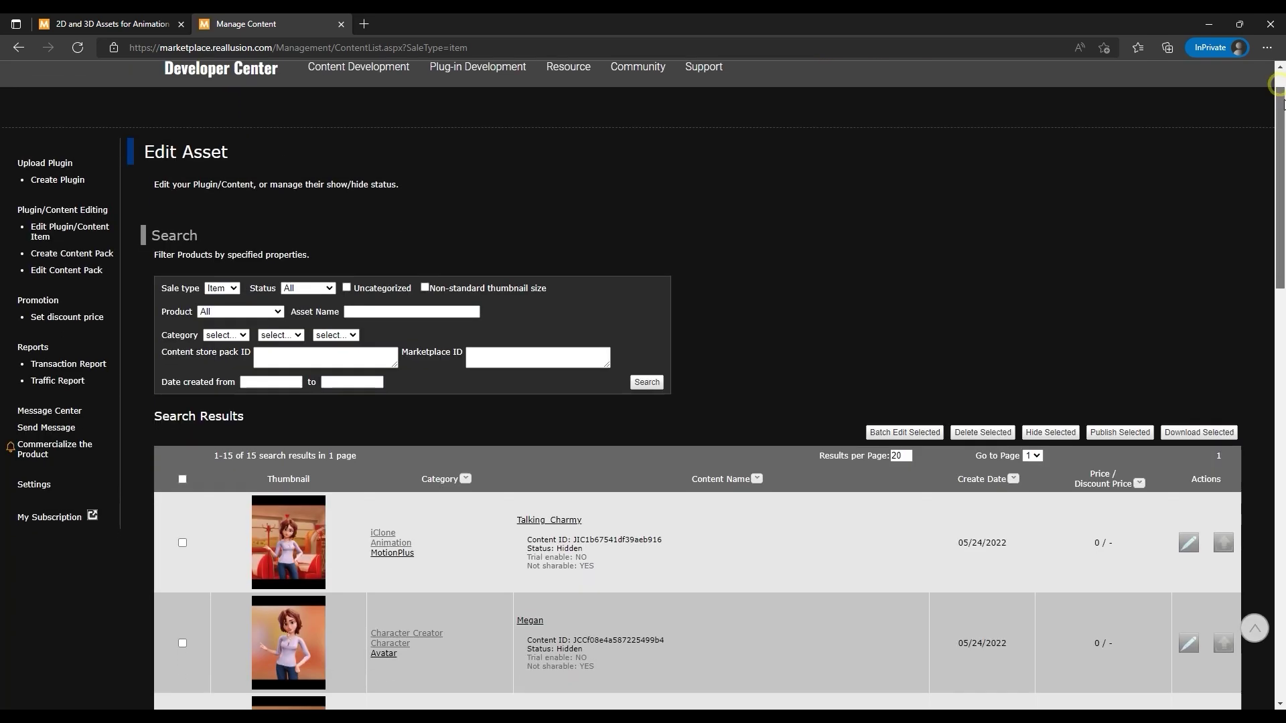
pyautogui.scroll(-2, 1281, 147)
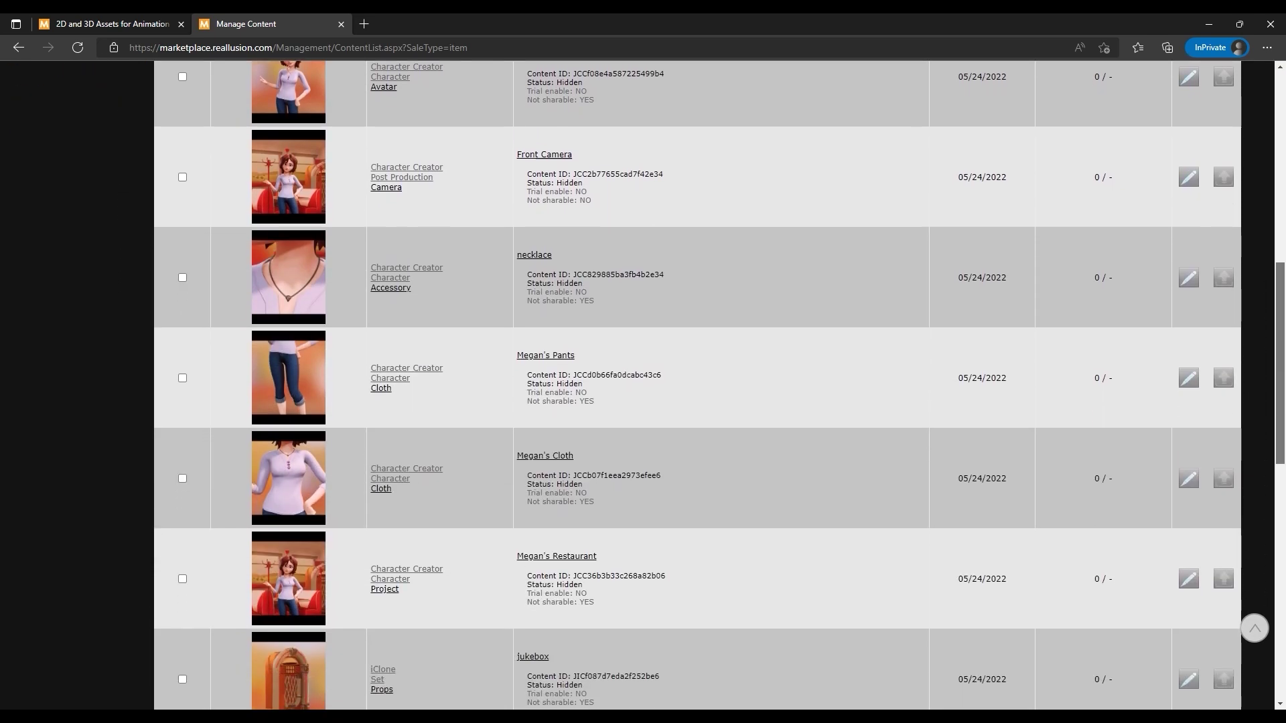
pyautogui.scroll(6, 1281, 147)
pyautogui.scroll(3, 1280, 148)
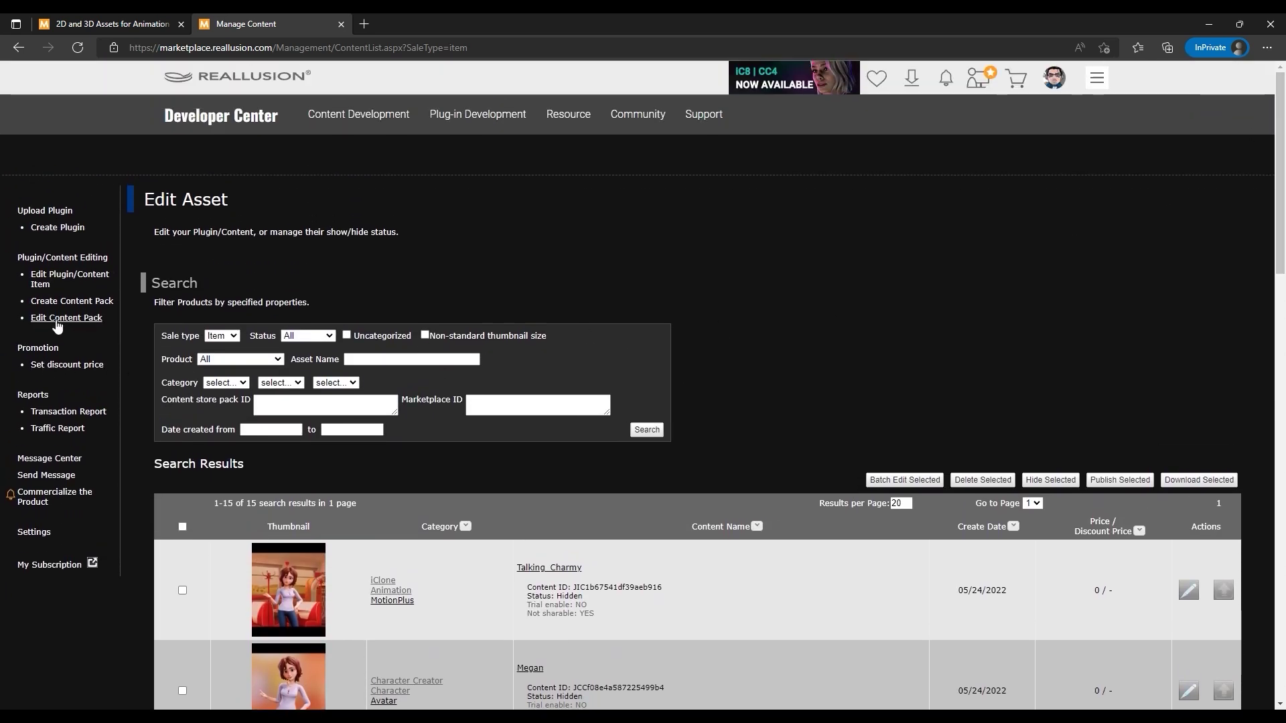
pyautogui.click(58, 321)
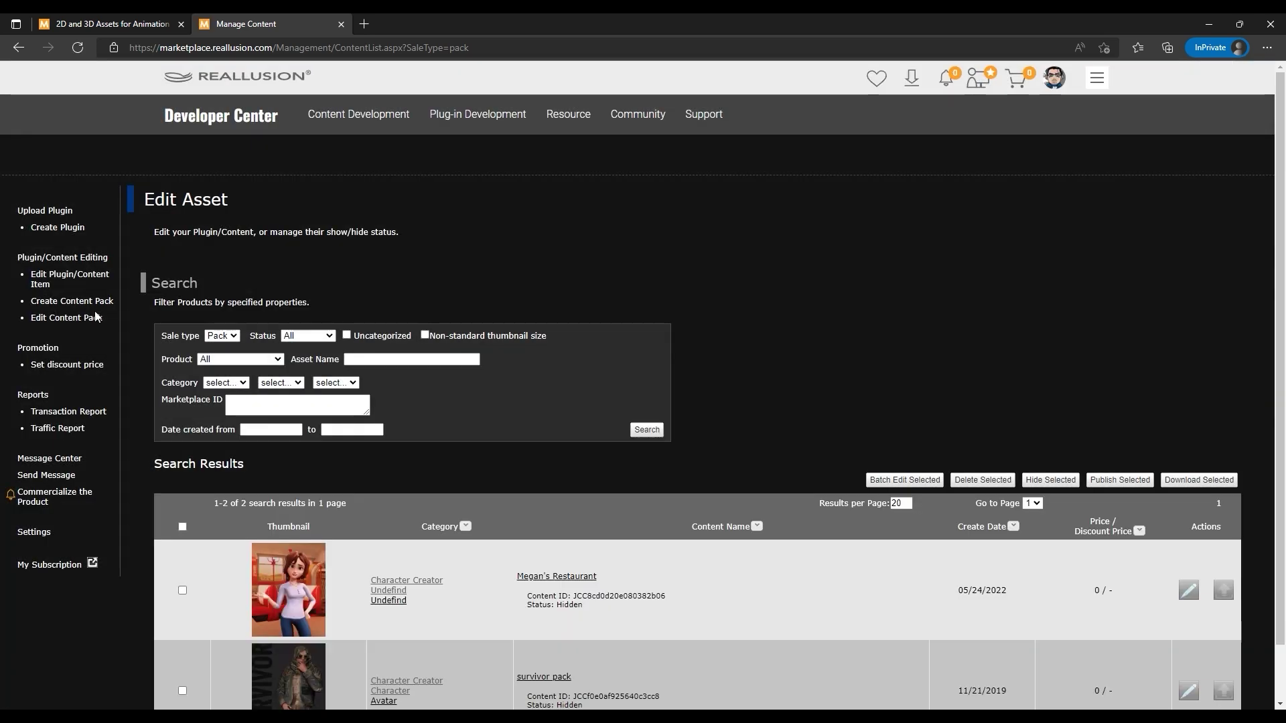
# View the Megan's Restaurant product page, then return to the content management tab.
pyautogui.scroll(-2, 1139, 289)
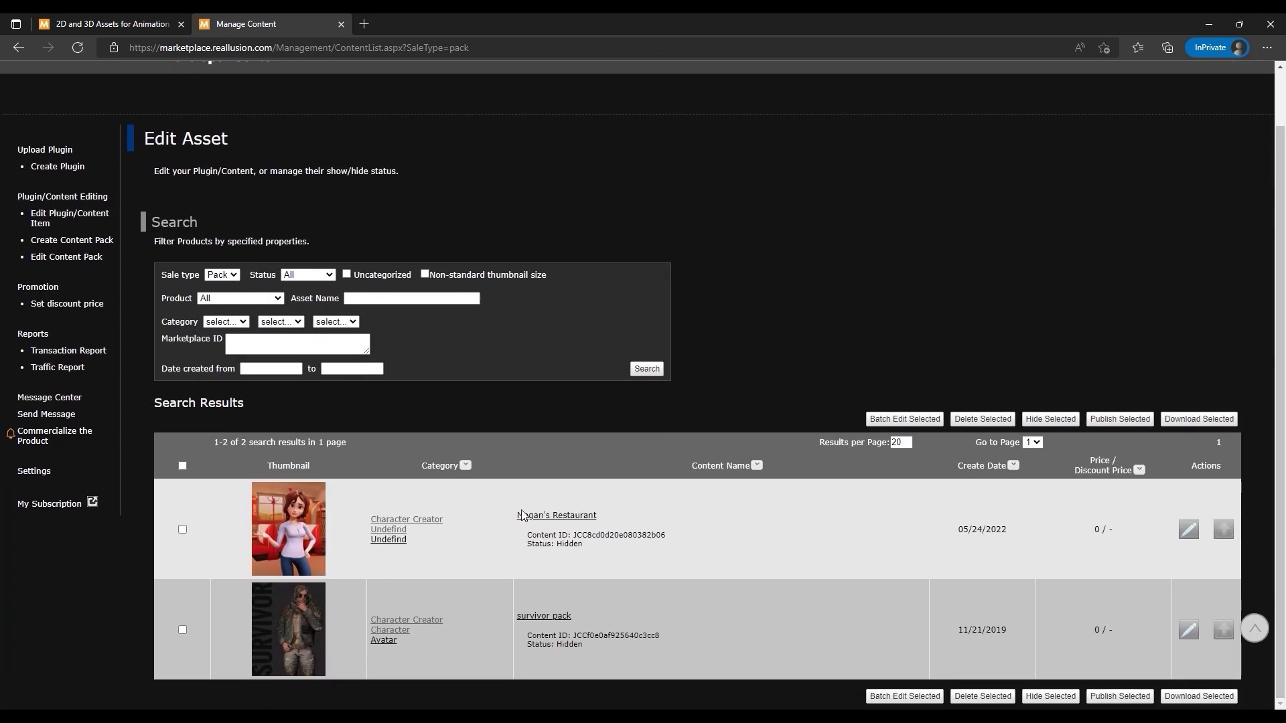
pyautogui.click(272, 544)
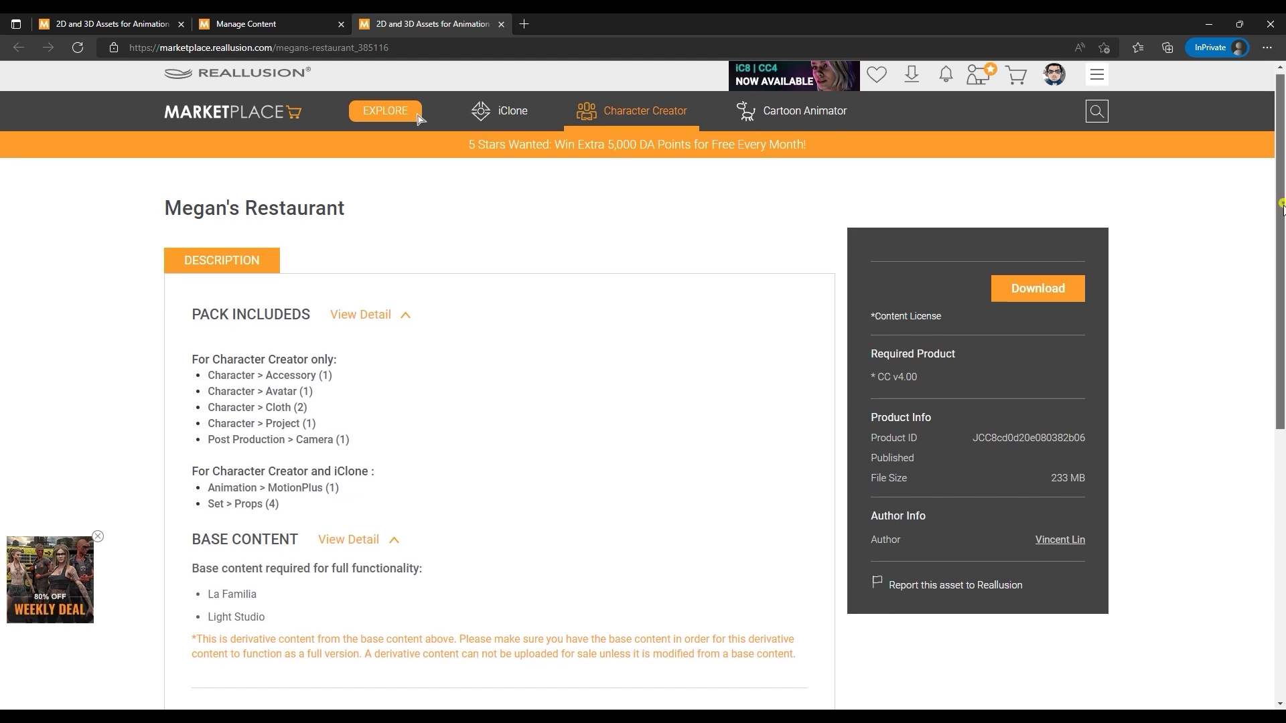
pyautogui.scroll(-4, 1236, 251)
pyautogui.scroll(4, 418, 88)
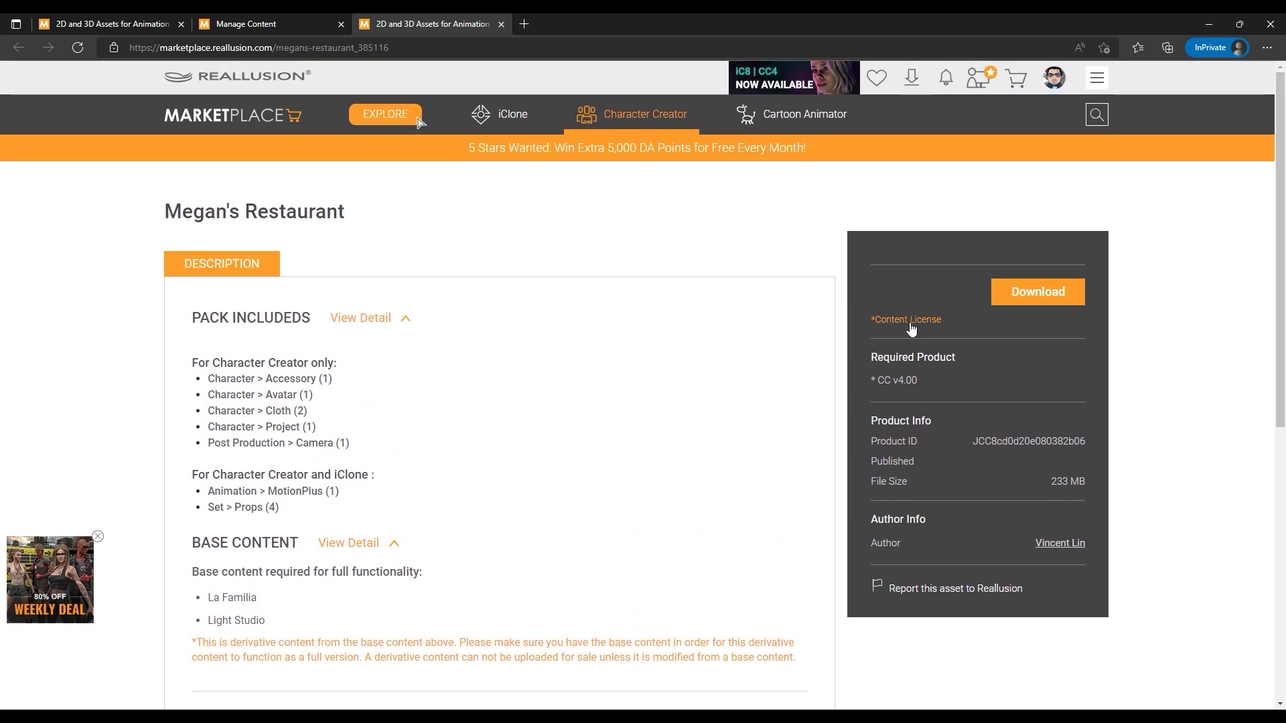
pyautogui.click(251, 23)
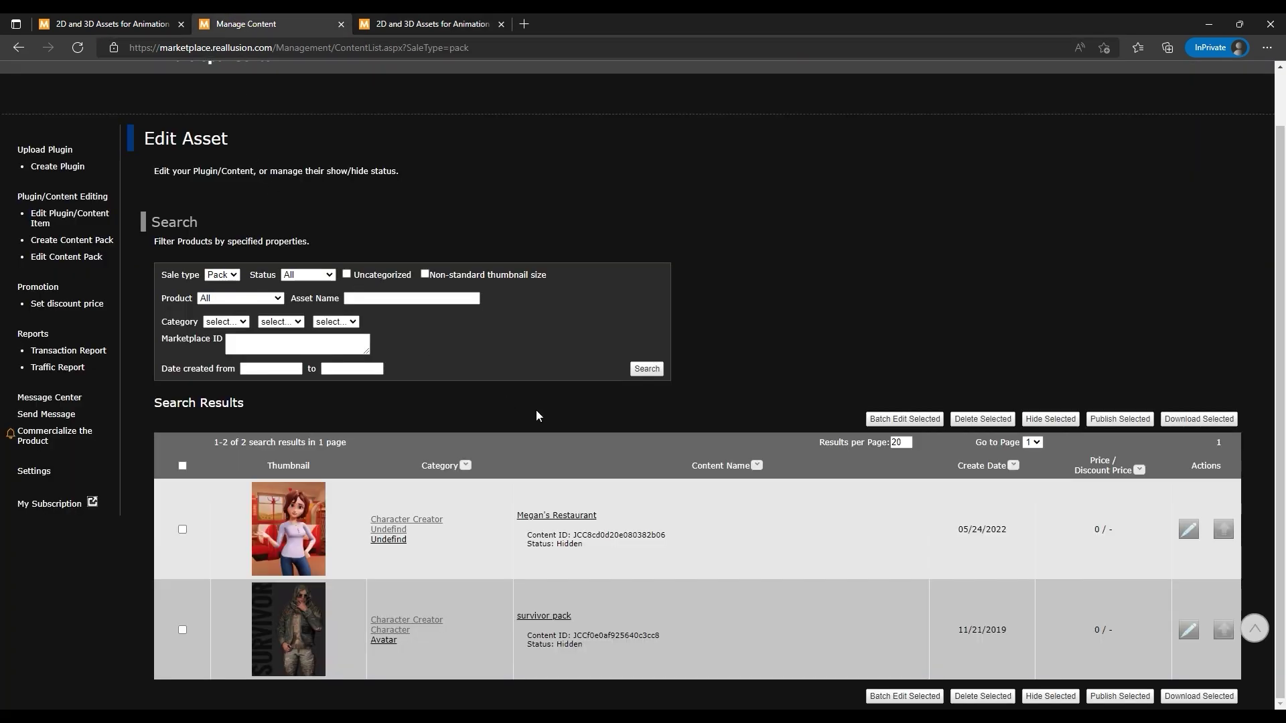
# Open Megan's Restaurant's Edit Content Detail and review its items and the asset types iClone 8 shares.
pyautogui.click(1189, 530)
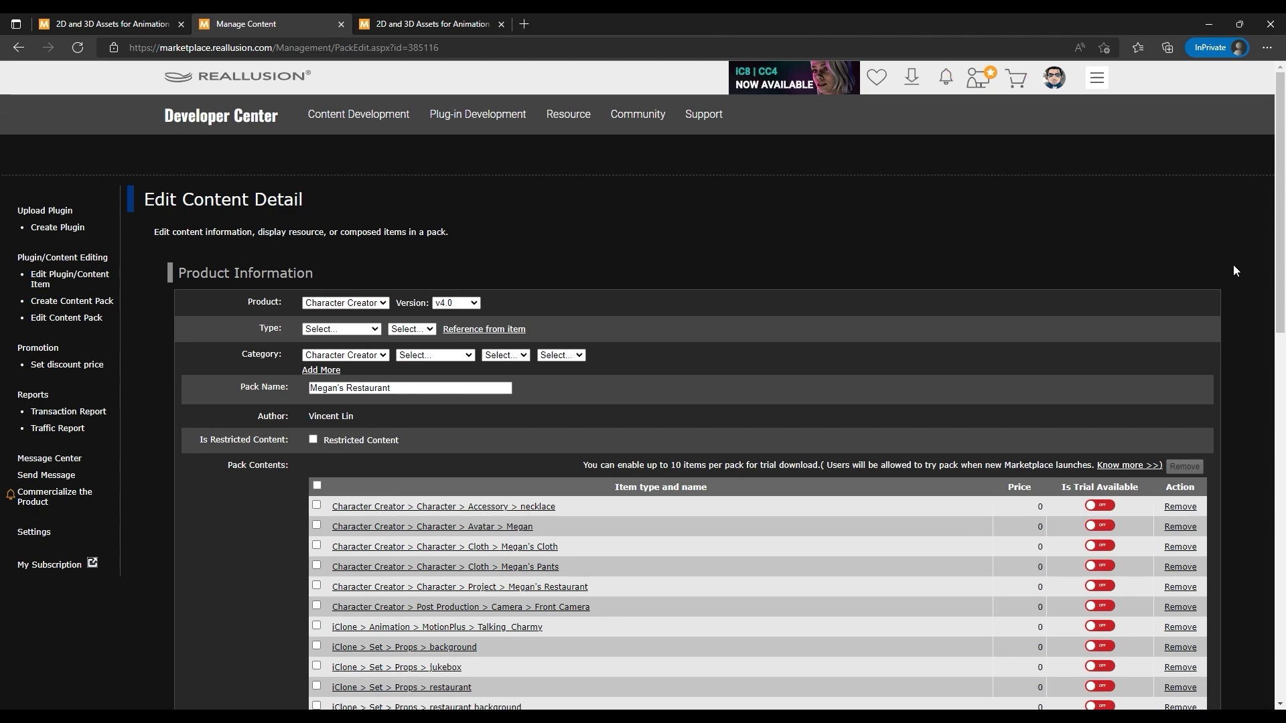
pyautogui.moveTo(1281, 114); pyautogui.dragTo(1283, 443)
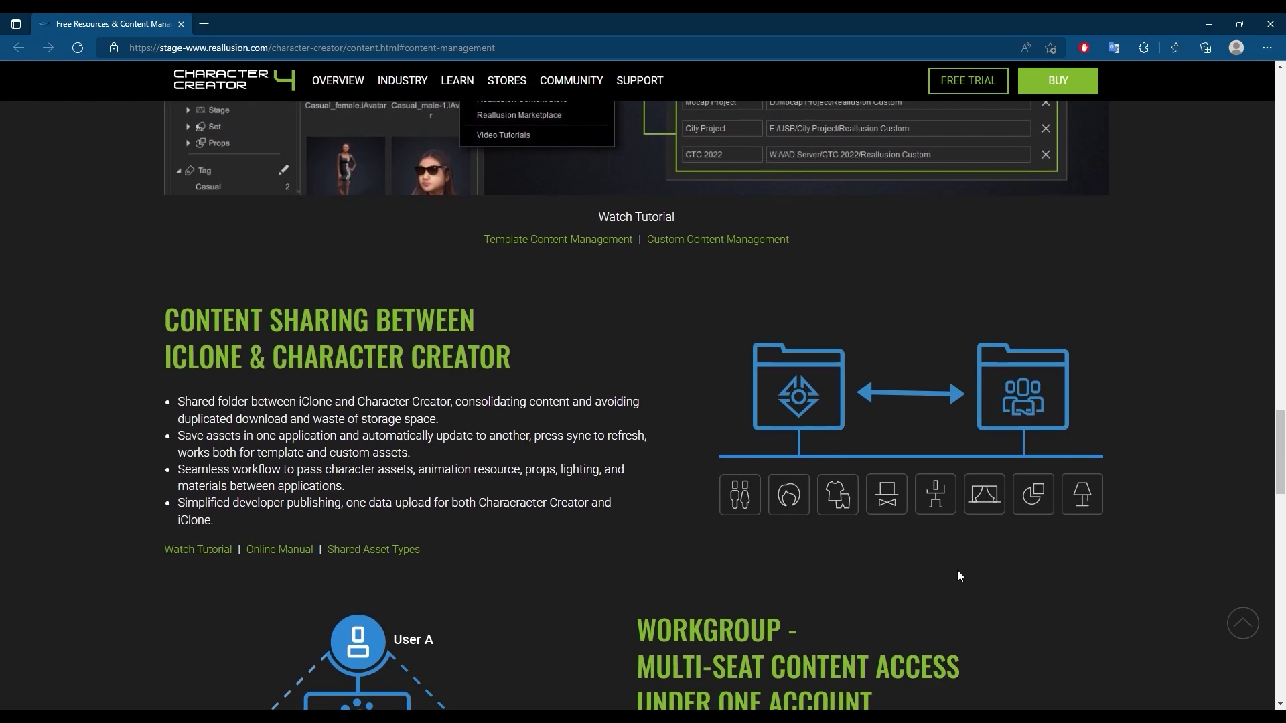
pyautogui.click(373, 550)
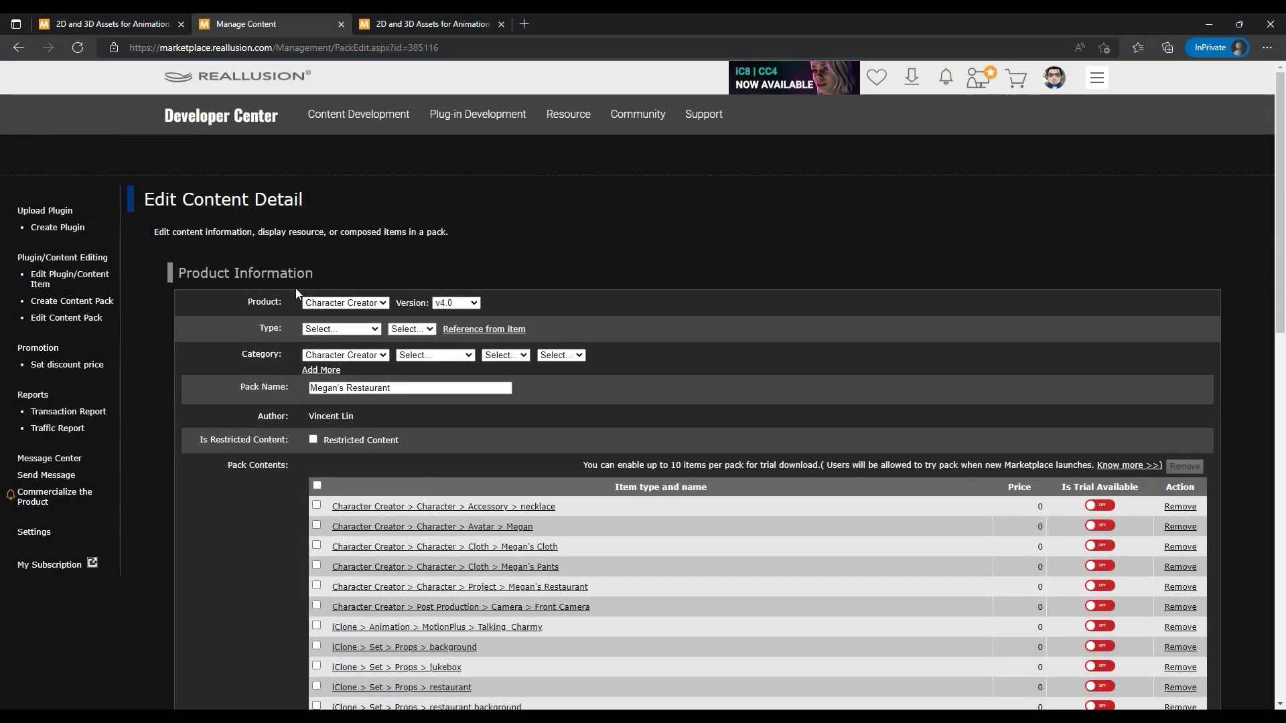
# Set the pack type to Character > Project and the fourth category to Female.
pyautogui.click(342, 329)
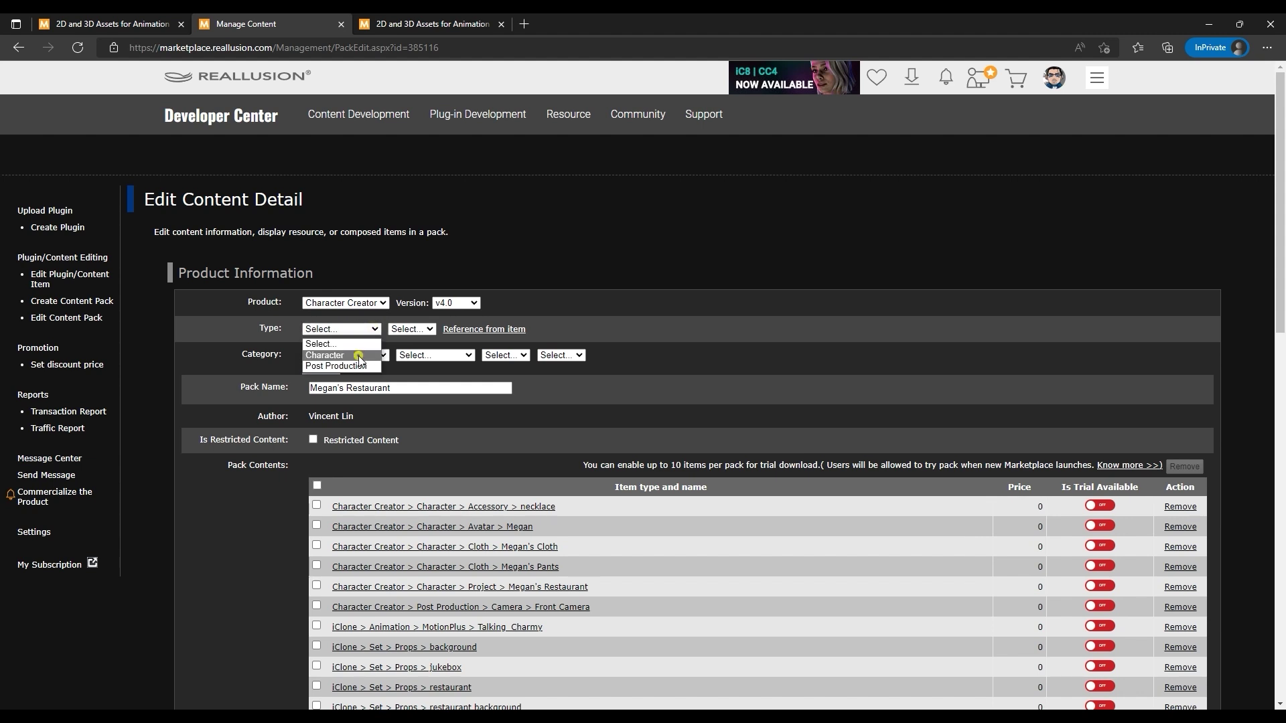
pyautogui.click(343, 340)
pyautogui.click(425, 330)
pyautogui.click(436, 529)
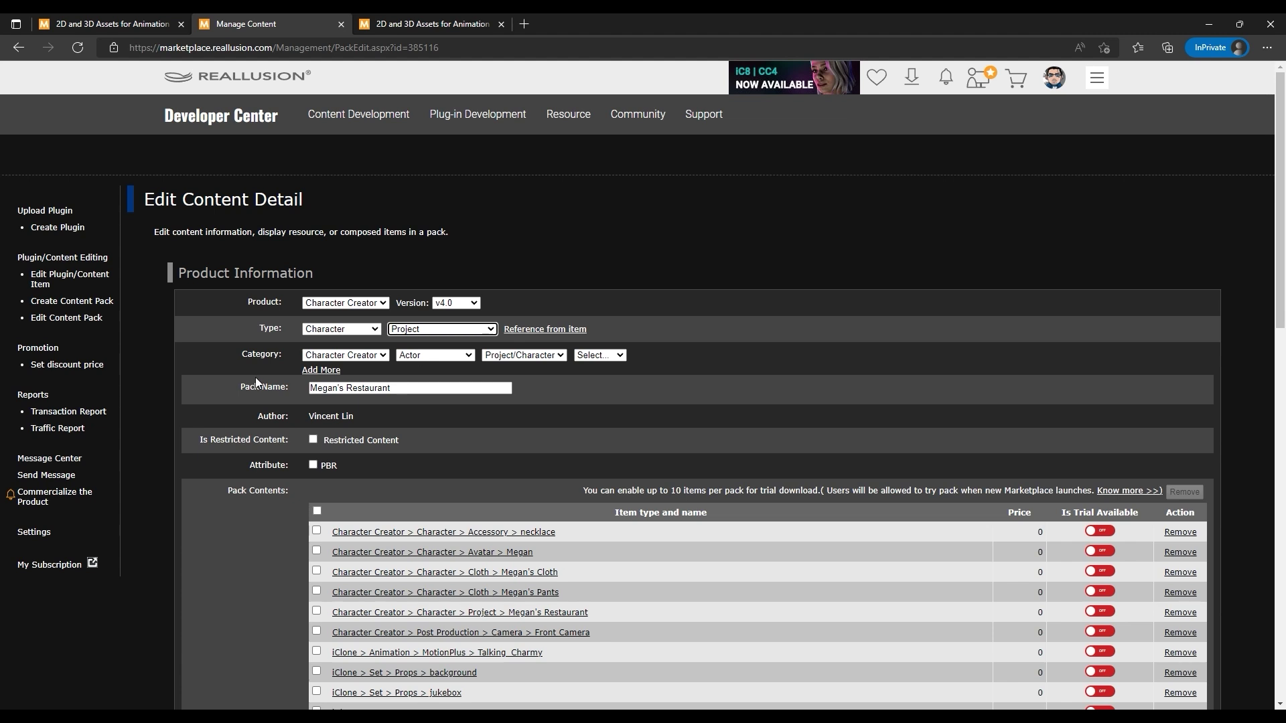
pyautogui.click(587, 356)
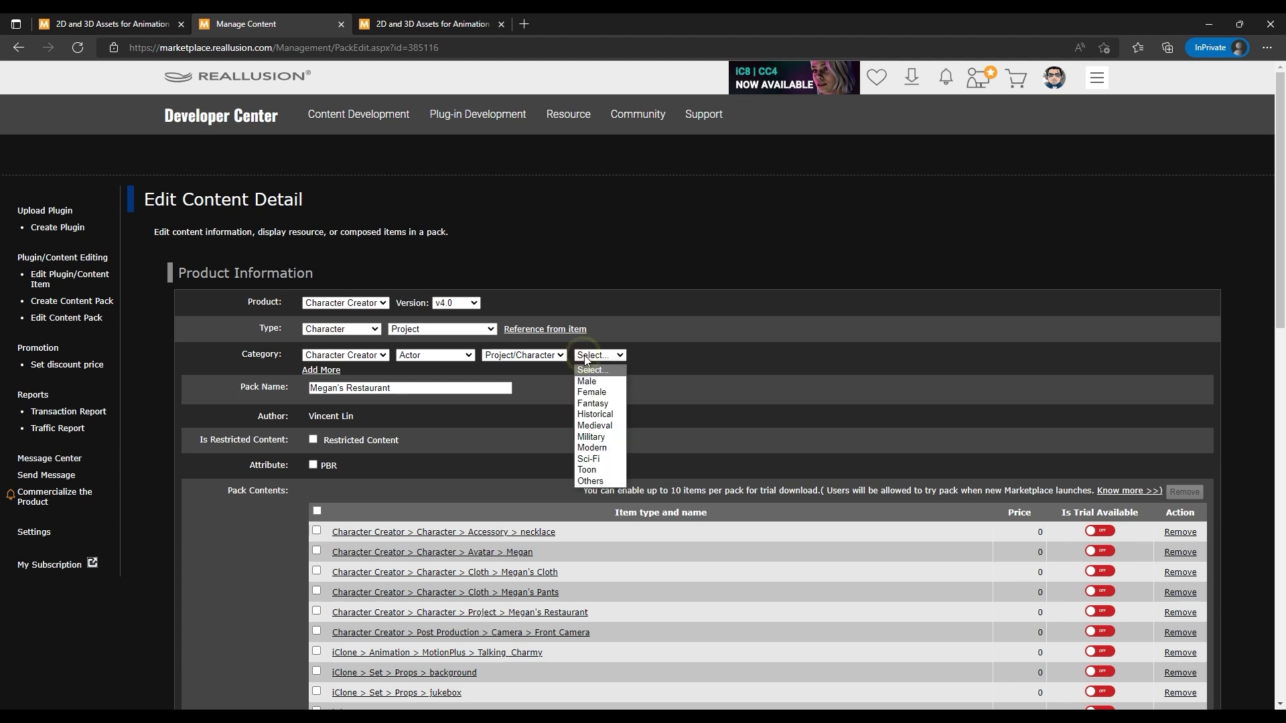
pyautogui.click(592, 393)
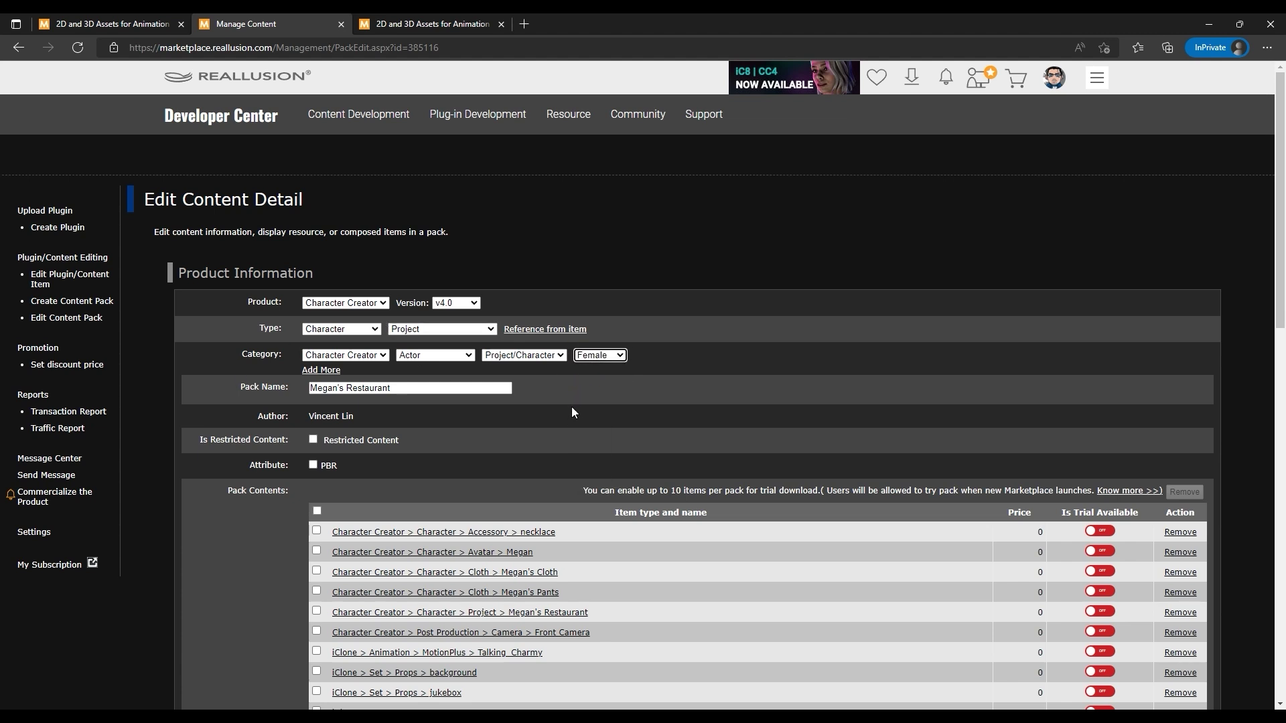
# Add a second category row set to iClone > Actor > Character > Female.
pyautogui.click(321, 371)
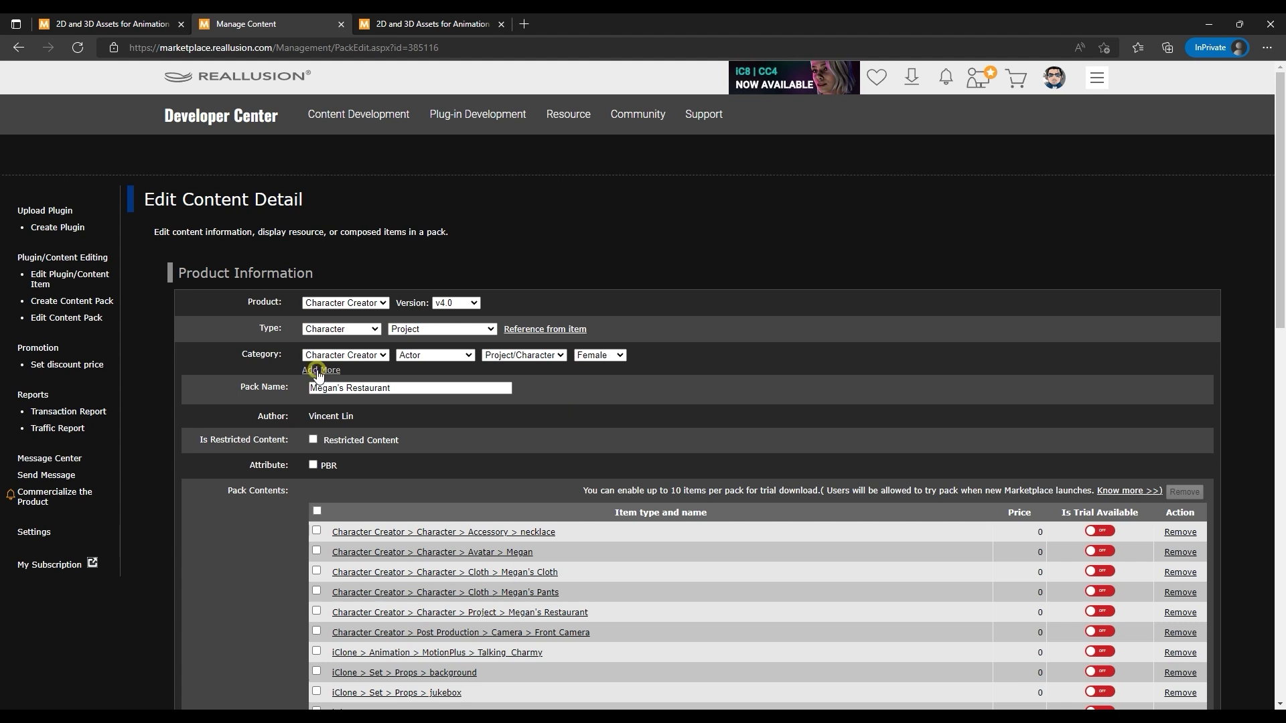
pyautogui.click(335, 371)
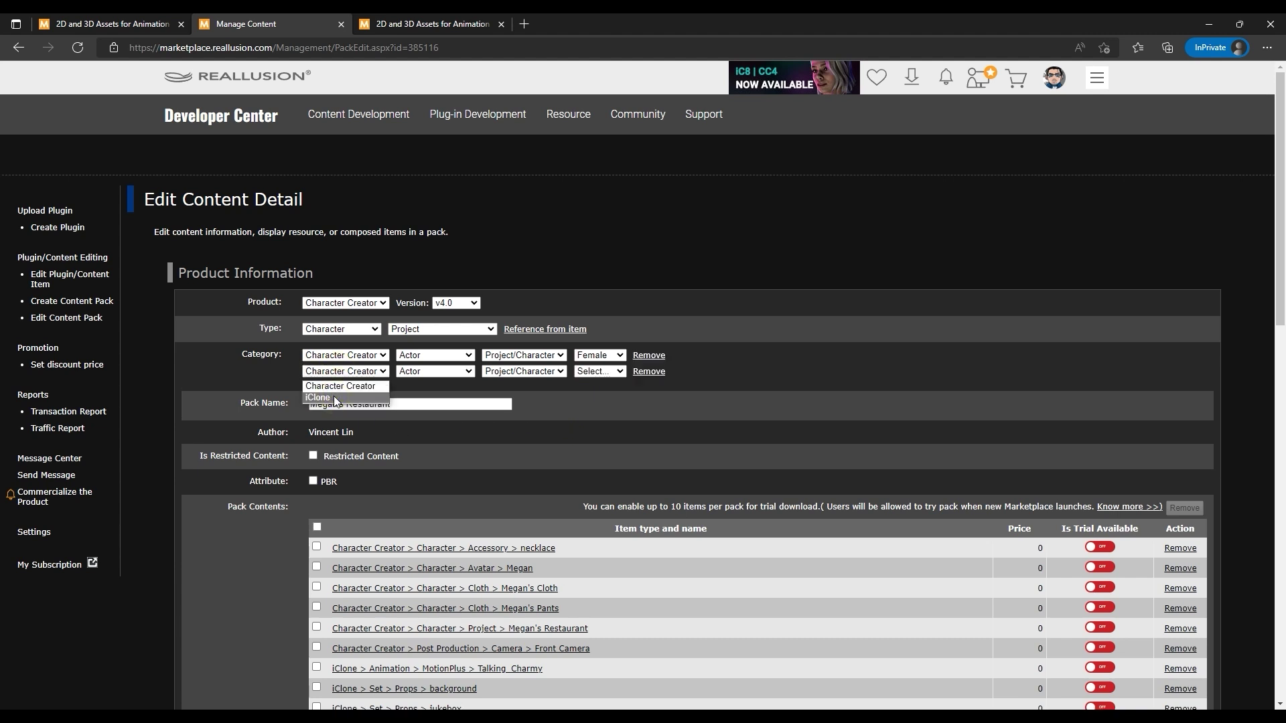
pyautogui.click(335, 398)
pyautogui.click(435, 372)
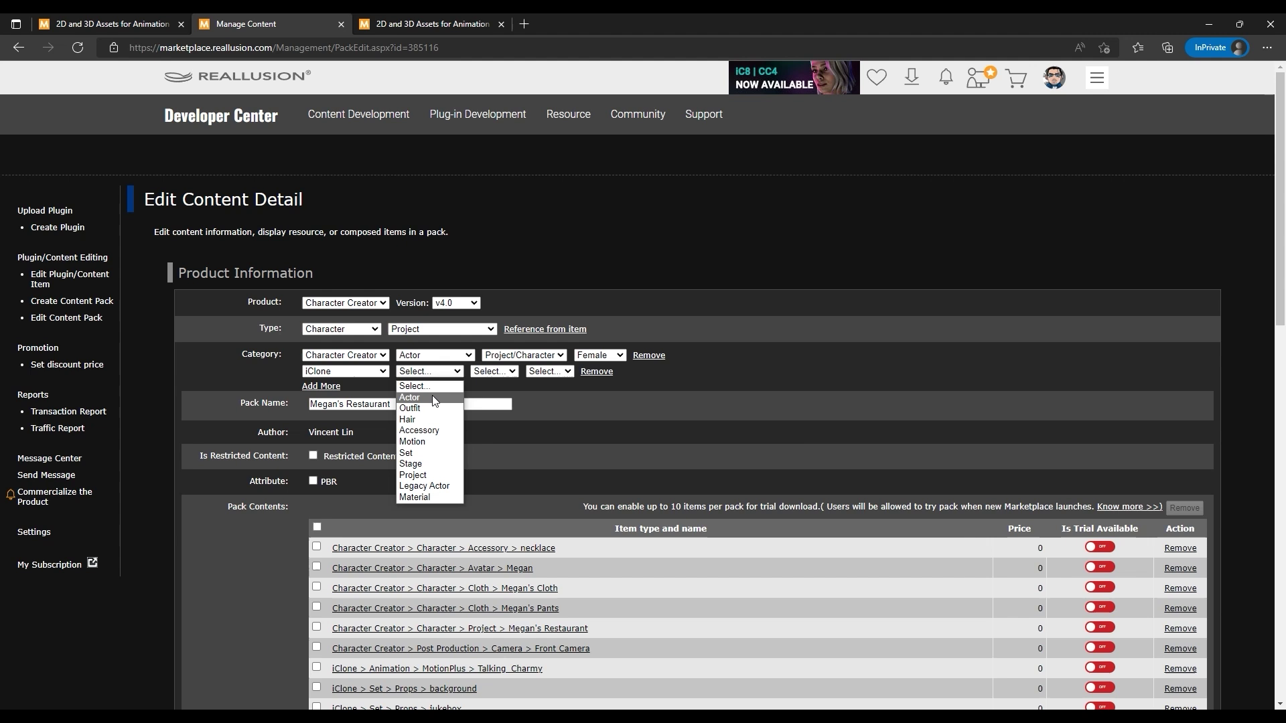
pyautogui.click(432, 396)
pyautogui.click(497, 373)
pyautogui.click(493, 398)
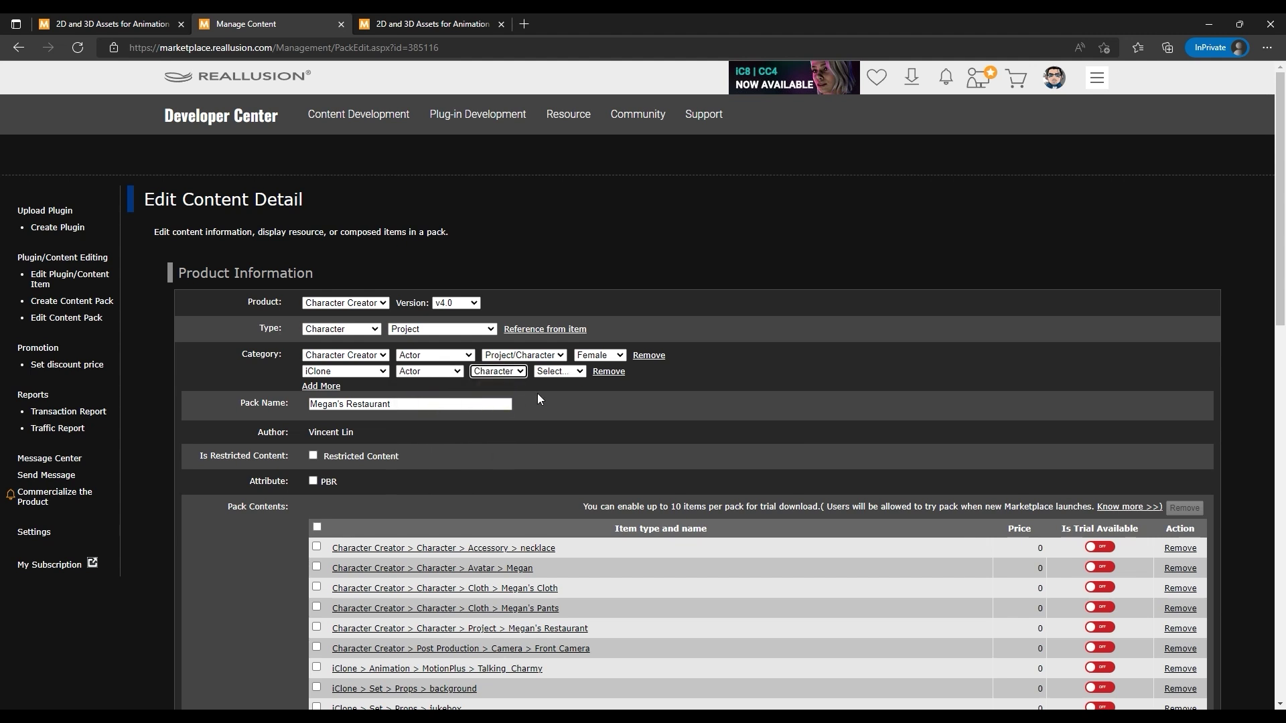
pyautogui.click(558, 371)
pyautogui.click(559, 398)
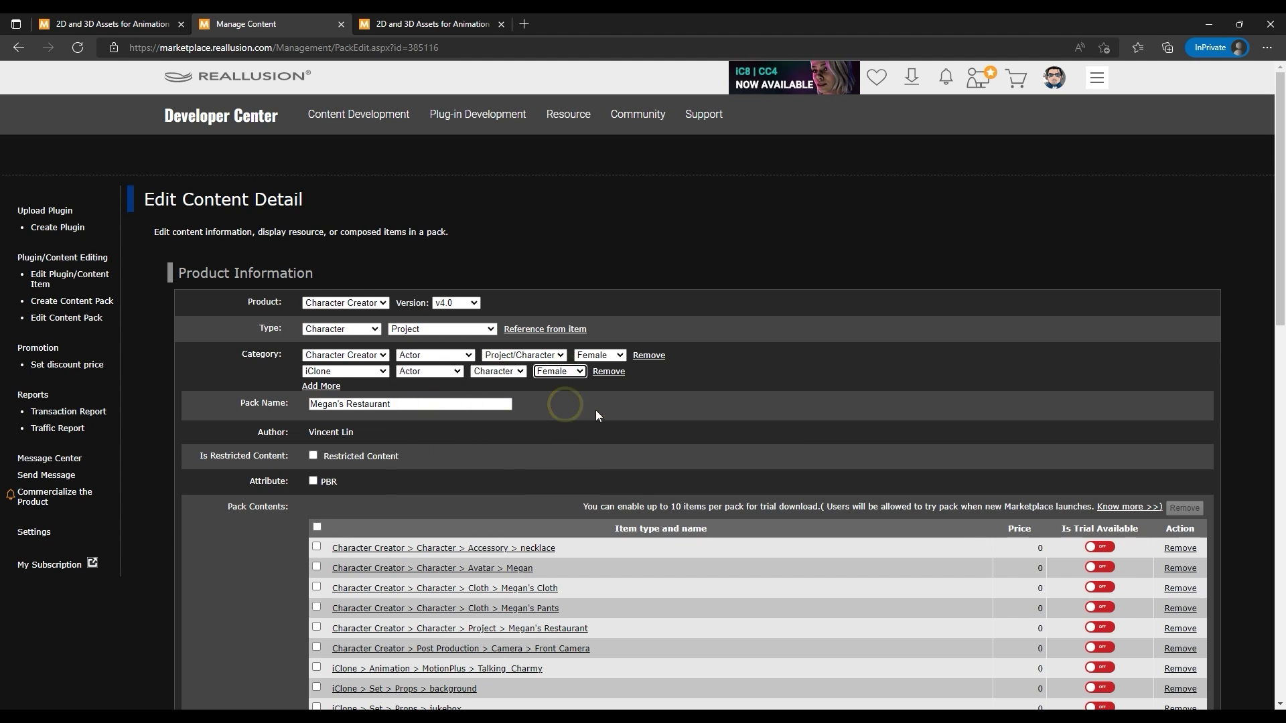
pyautogui.click(673, 379)
pyautogui.scroll(-3, 1274, 235)
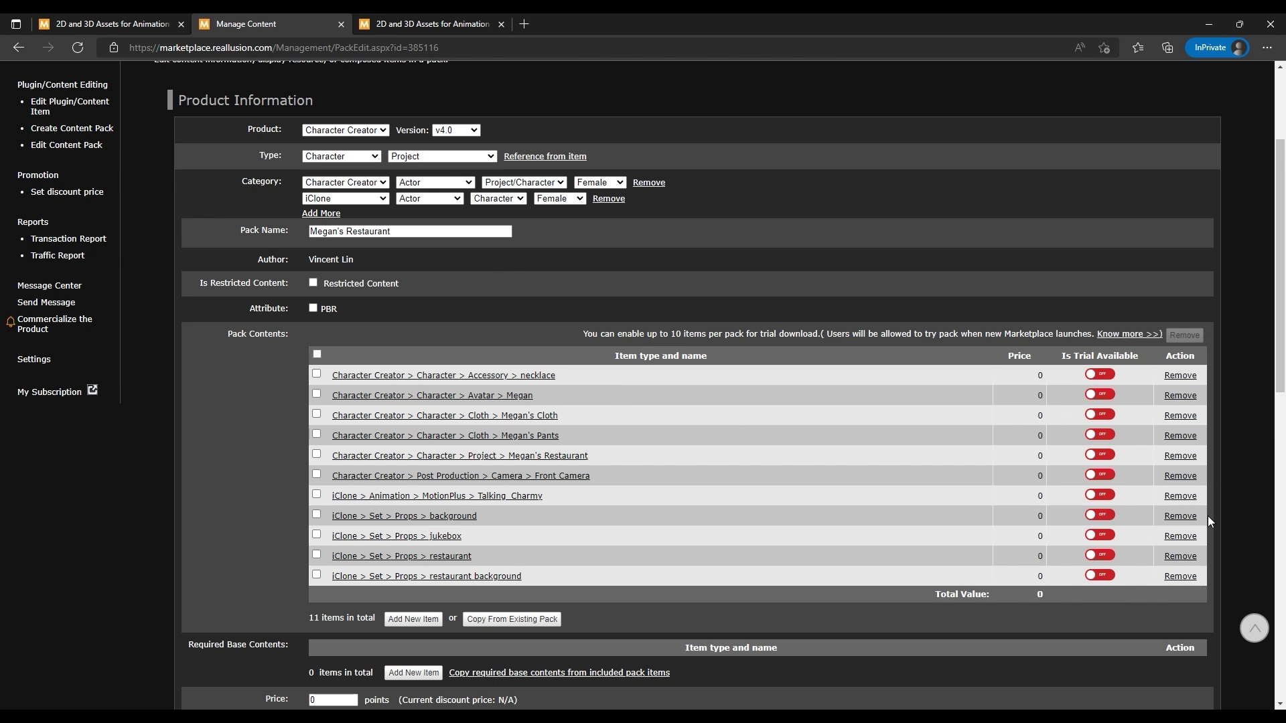
# Scroll past the Description, Preview Image and Video fields to the Manny's Adventure product page.
pyautogui.moveTo(1282, 349); pyautogui.dragTo(1282, 517)
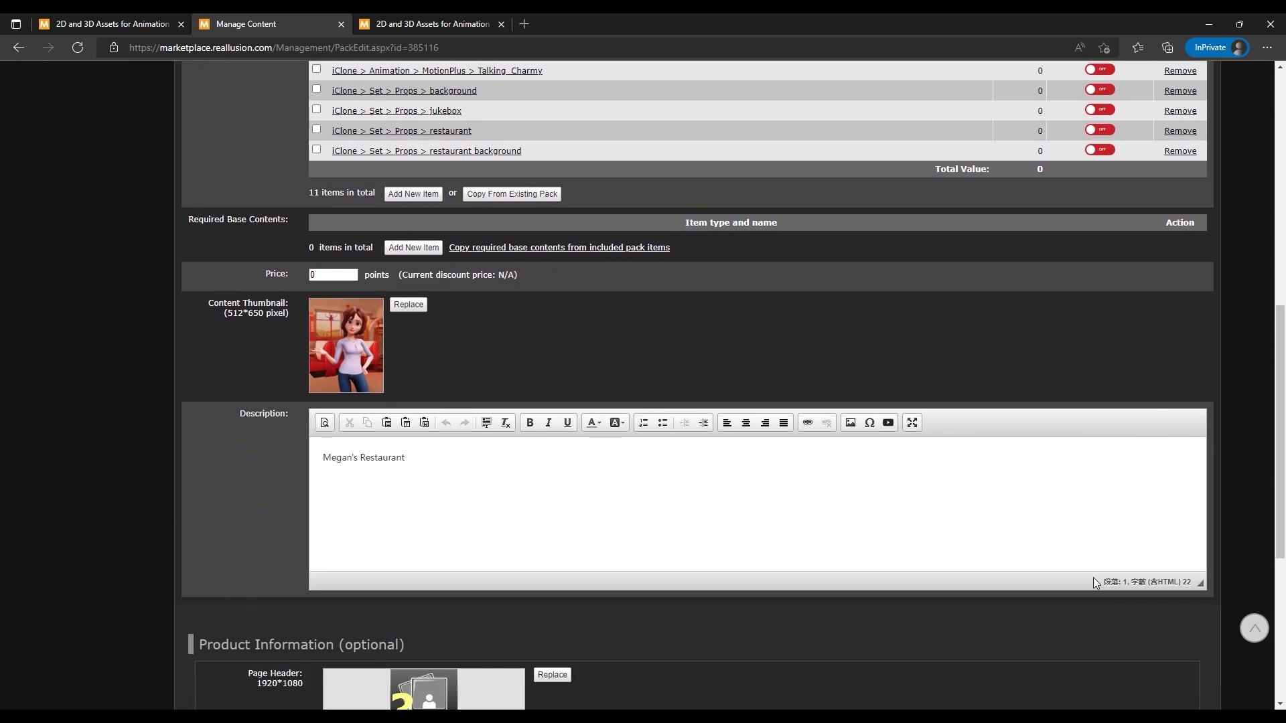
pyautogui.moveTo(1281, 469); pyautogui.dragTo(1282, 589)
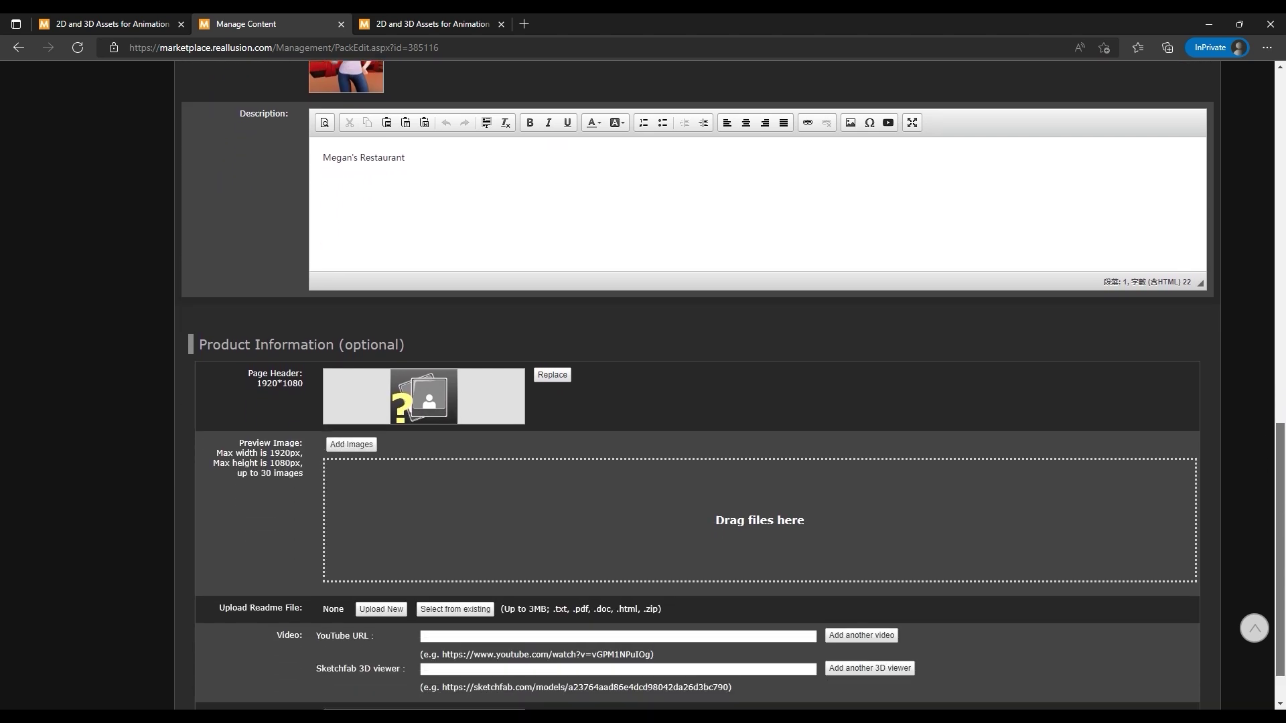
pyautogui.scroll(-1, 1177, 619)
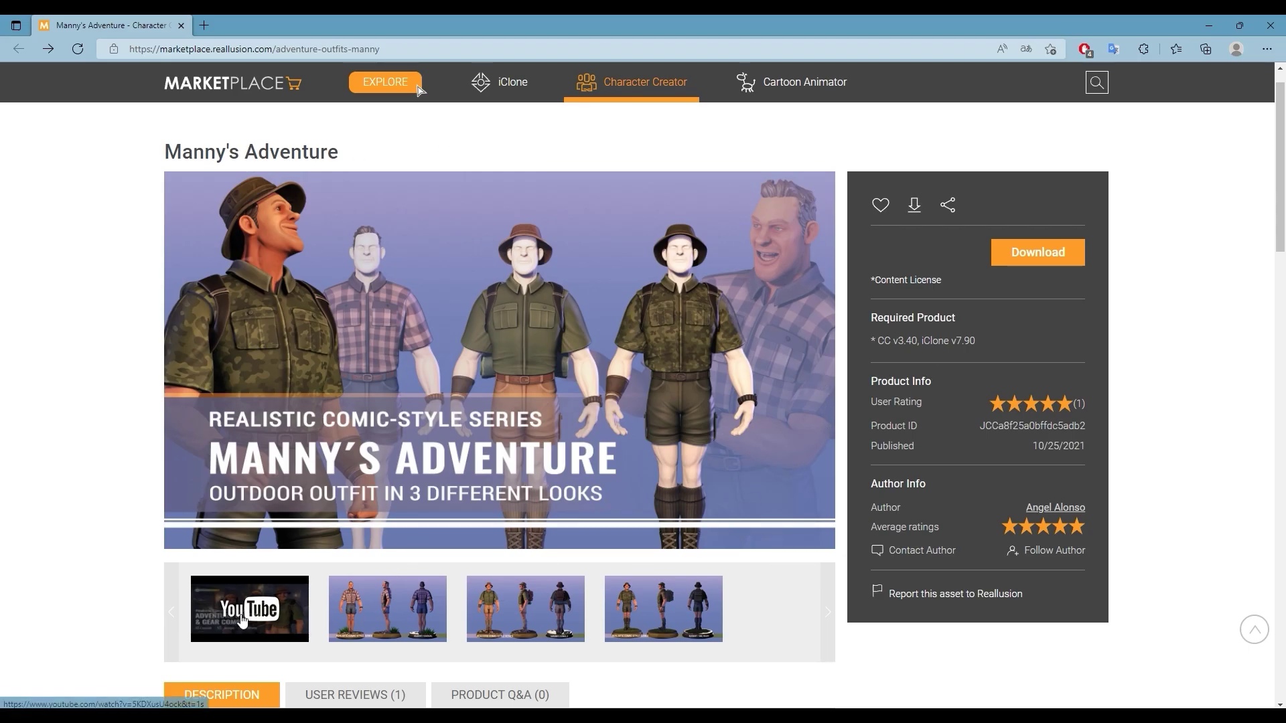
# Browse the Manny's Adventure gallery through the jungle and military outfit images.
pyautogui.click(388, 609)
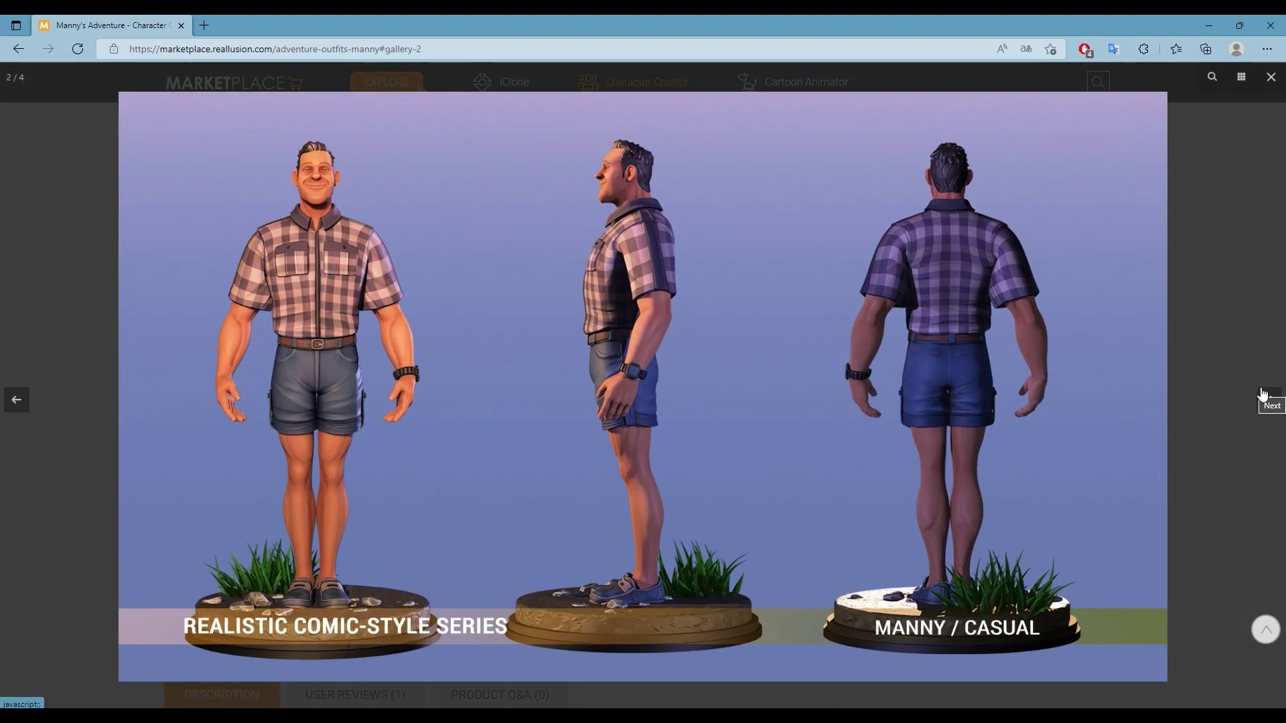
pyautogui.click(1266, 399)
pyautogui.click(1267, 399)
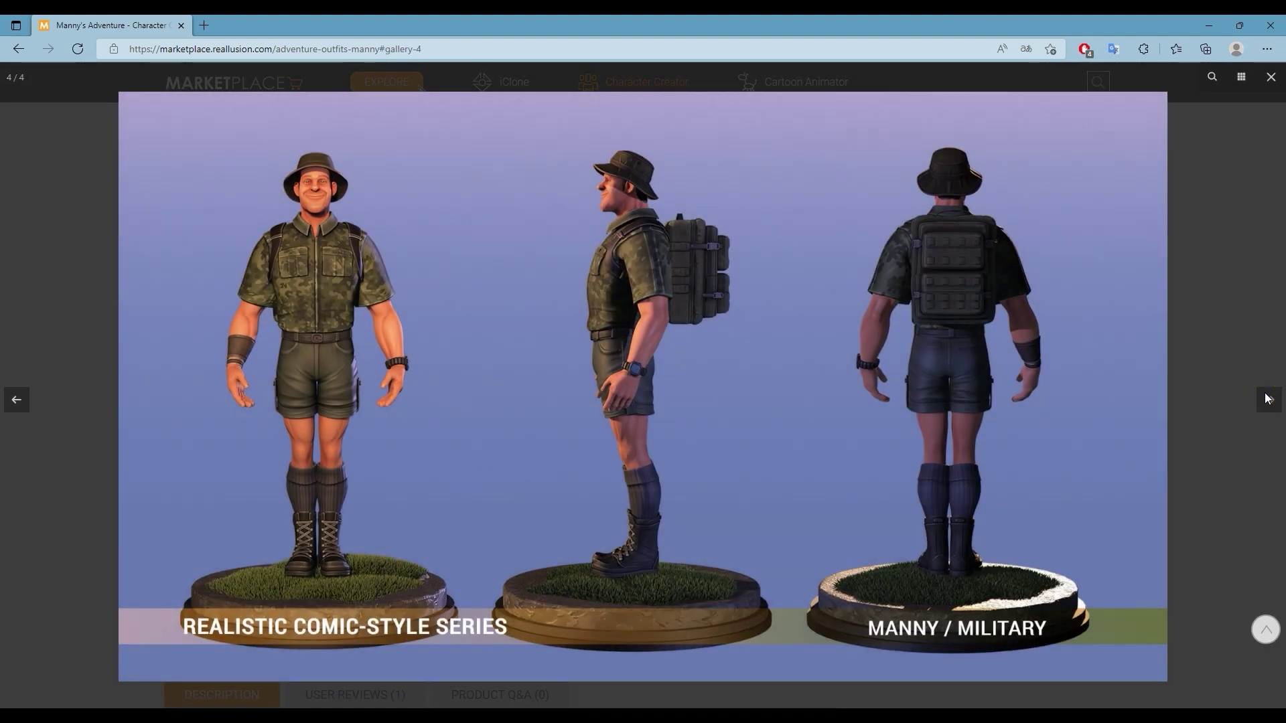
pyautogui.click(1255, 353)
# Read through the Manny's Adventure description before returning to the Megan's Restaurant edit page.
pyautogui.scroll(-6, 1266, 178)
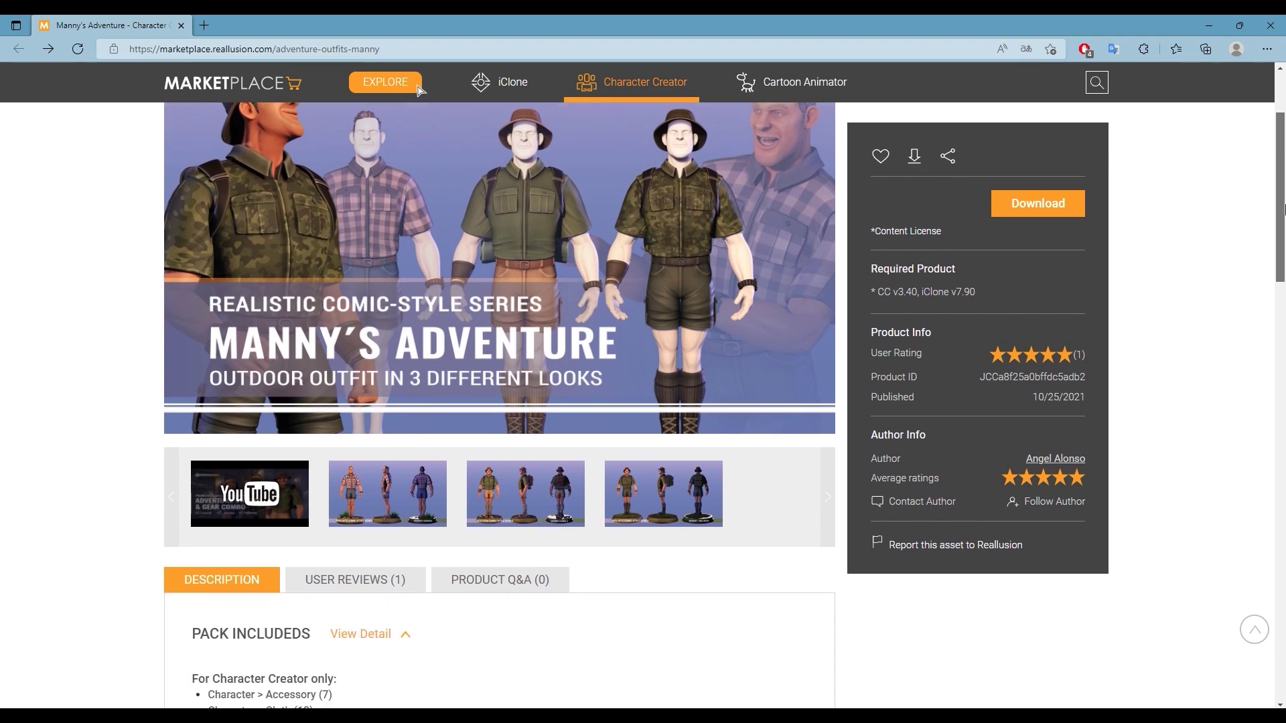
pyautogui.scroll(-4, 420, 90)
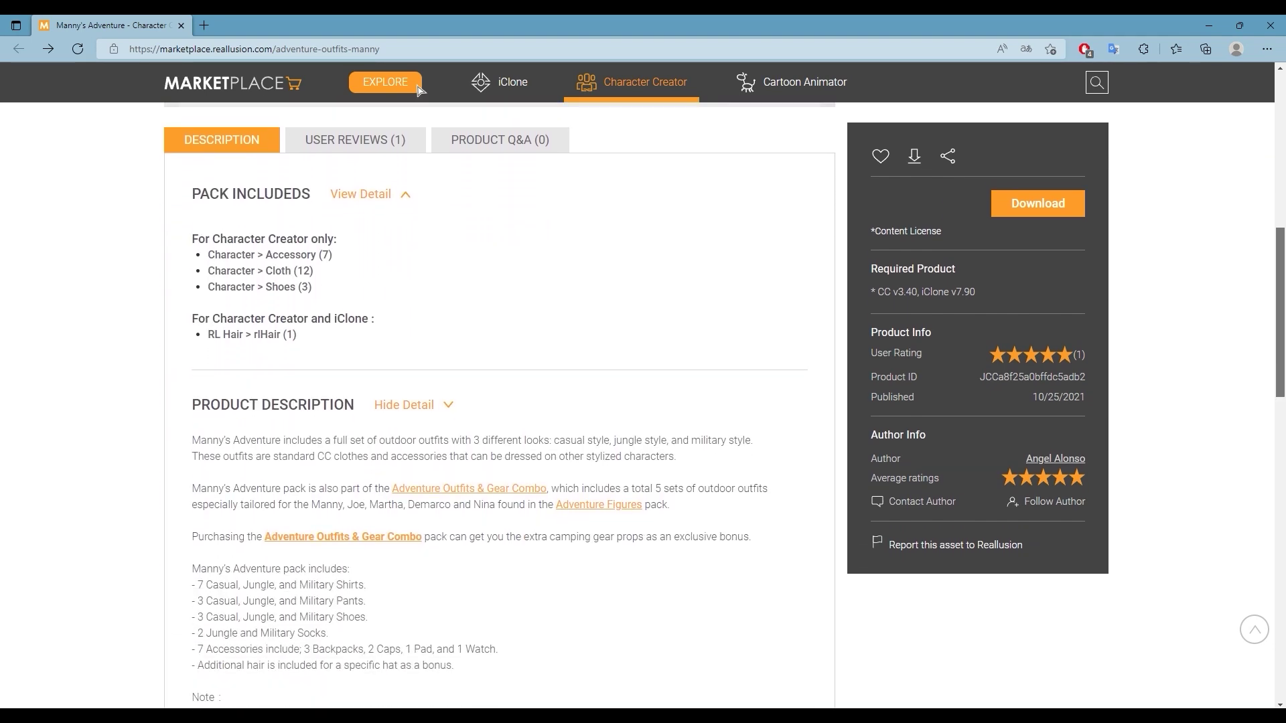
pyautogui.scroll(-3, 420, 89)
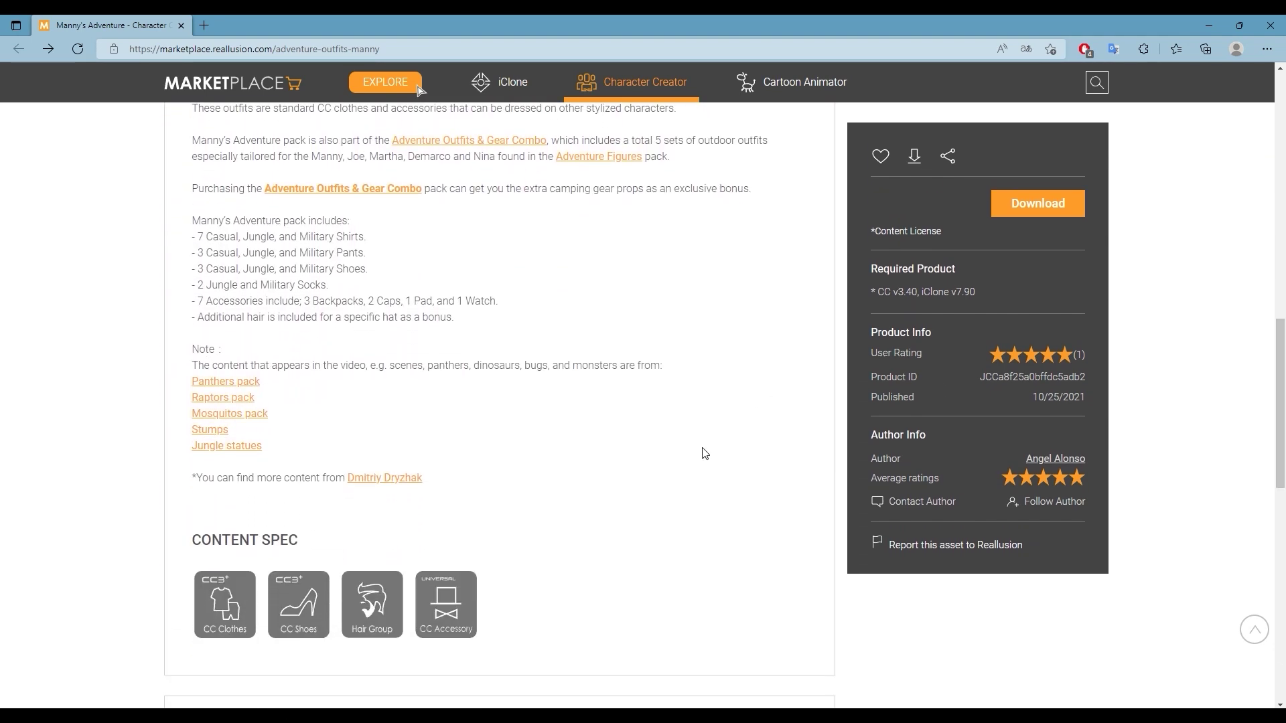
pyautogui.scroll(-5, 700, 451)
pyautogui.scroll(15, 1265, 227)
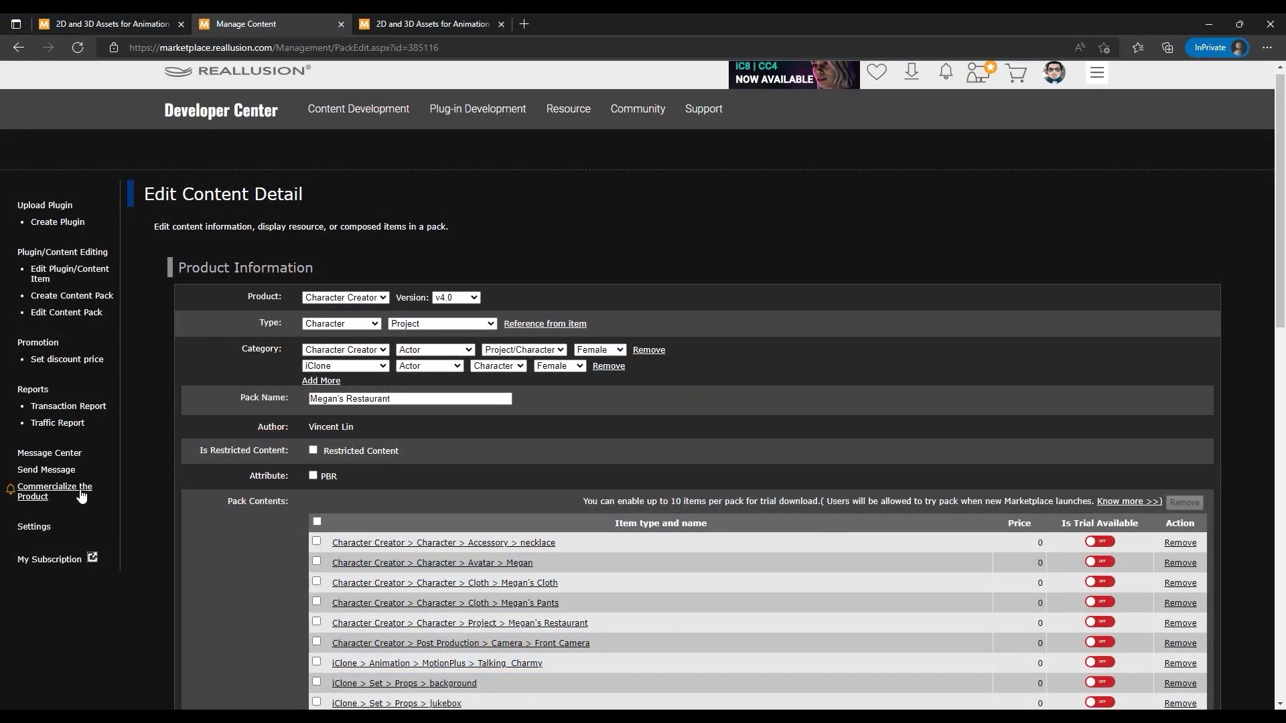
# Leave the edit page for Commercialize the Product and advance the guideline to MAIN IMAGE.
pyautogui.click(41, 495)
pyautogui.click(714, 143)
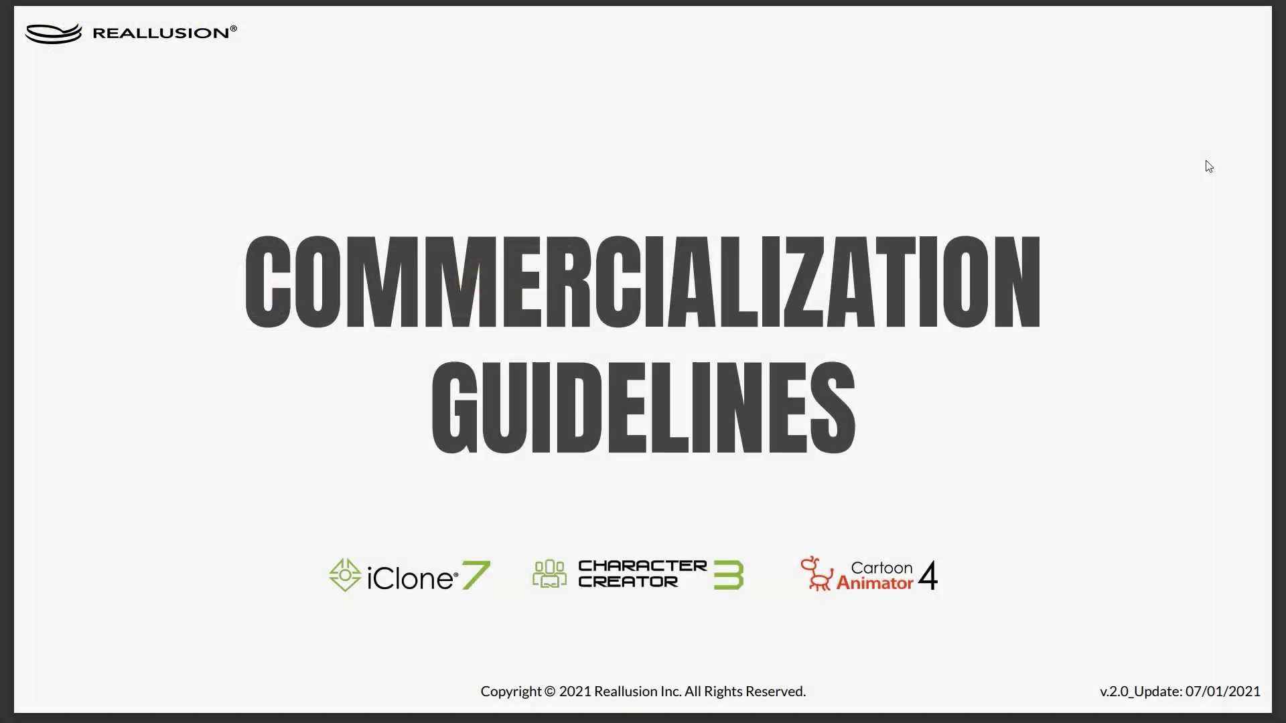
pyautogui.press('Right')
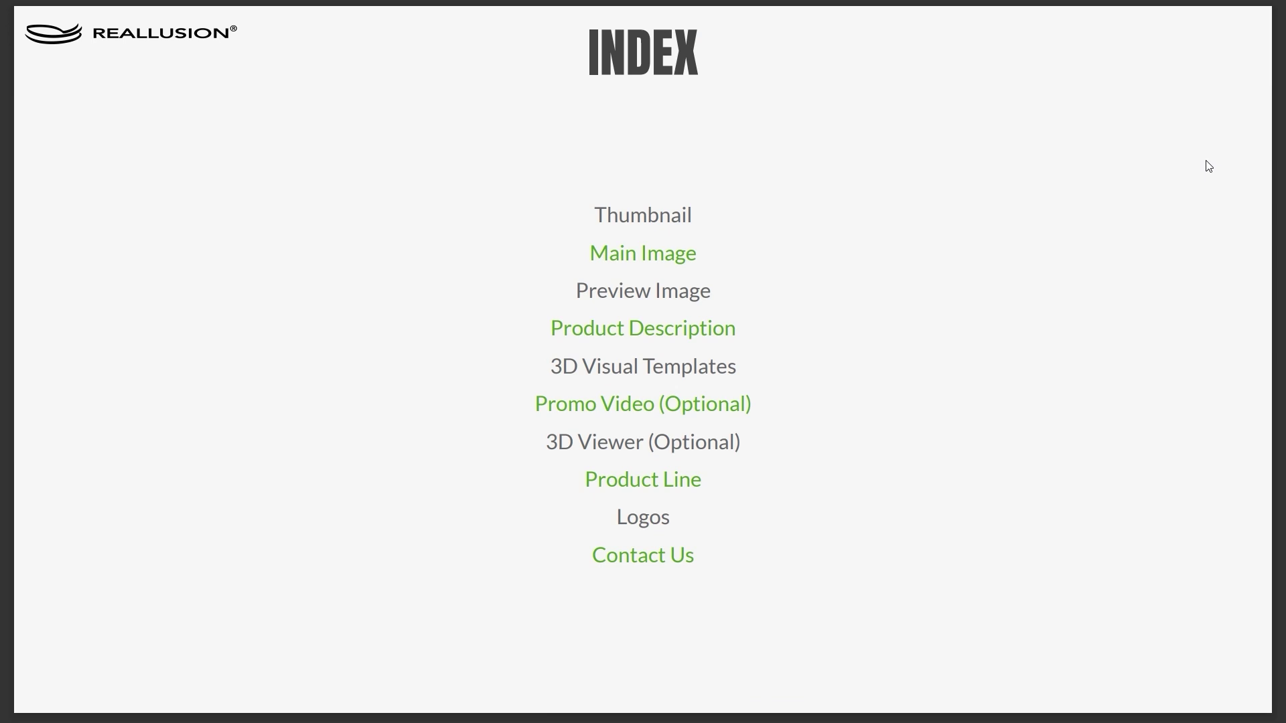
pyautogui.press('Right')
pyautogui.press('Right')
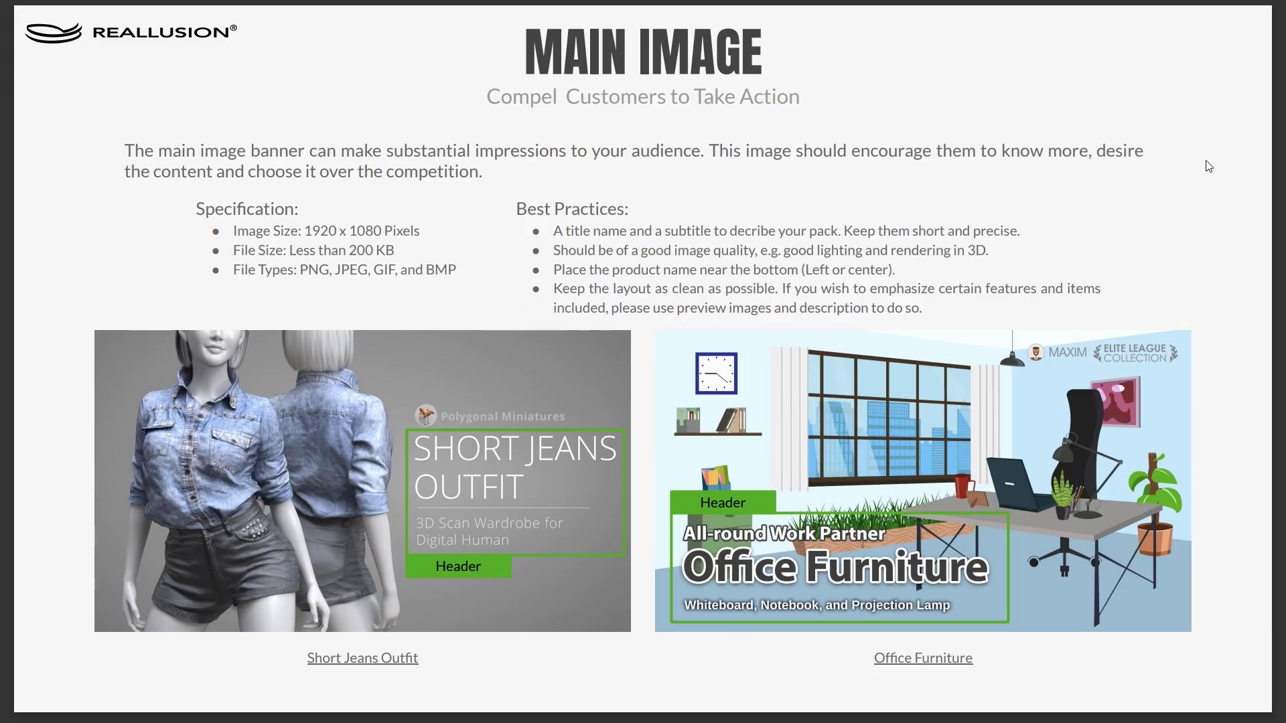
pyautogui.press('Right')
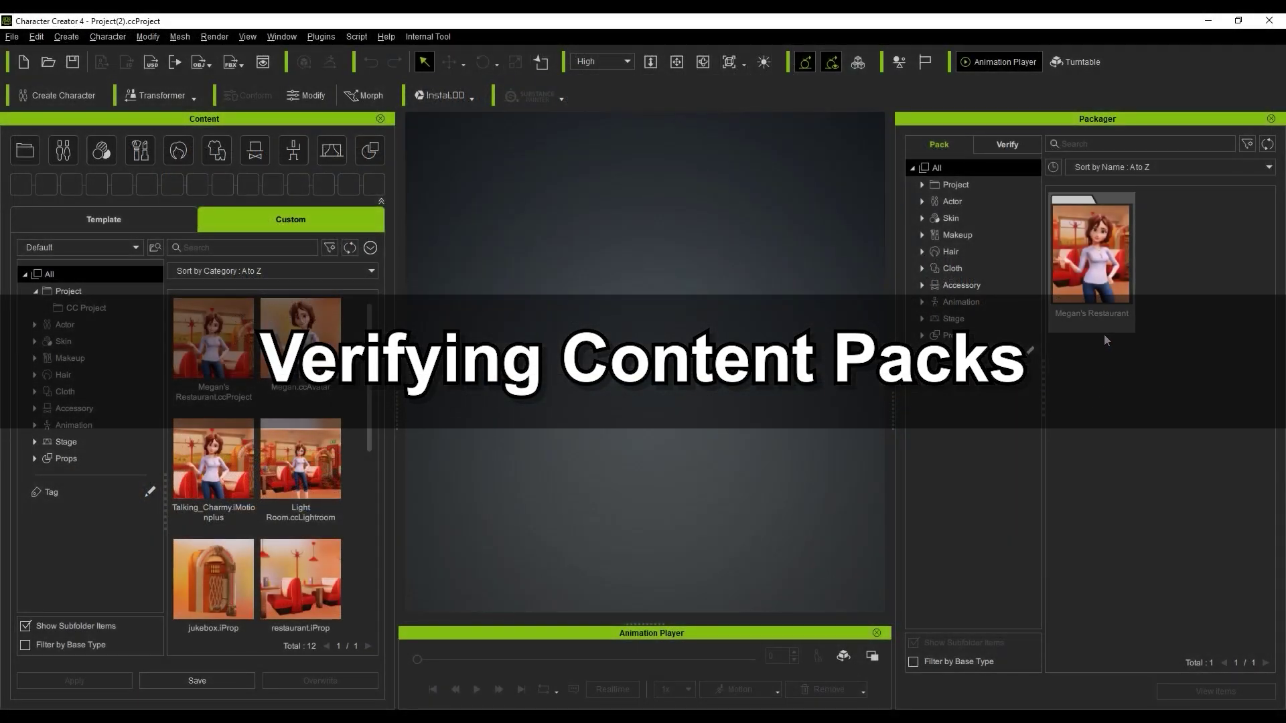
# Switch the Packager to Verify and select the Megan's Restaurant pack tile.
pyautogui.click(1010, 146)
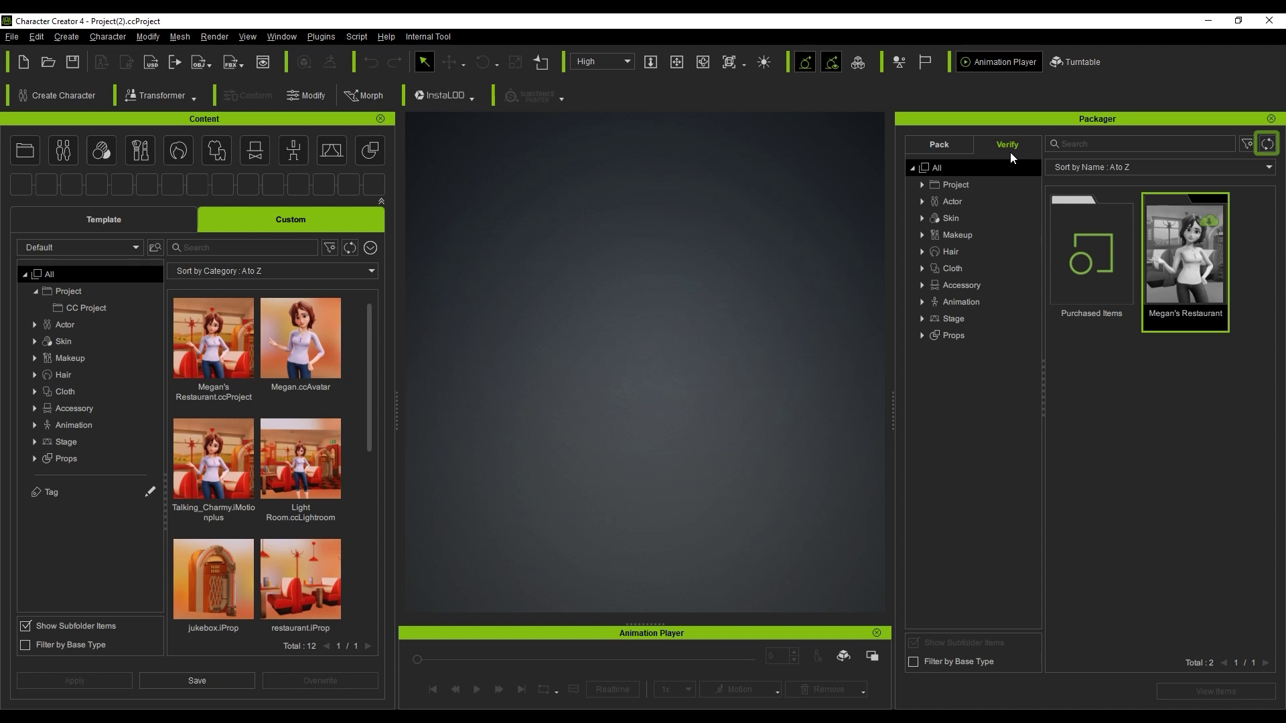
pyautogui.click(1084, 315)
pyautogui.click(1234, 333)
pyautogui.click(1182, 245)
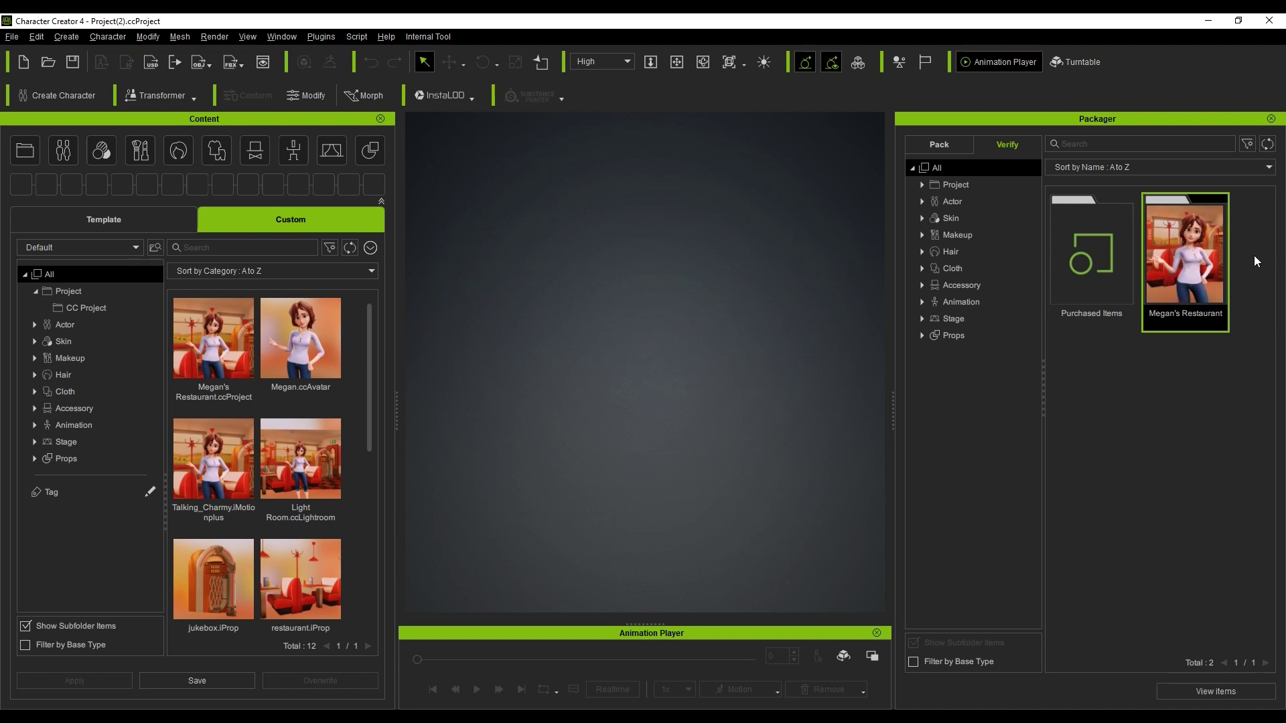
# Open the Megan's Restaurant pack and add the Light Room to it.
pyautogui.doubleClick(1205, 251)
pyautogui.scroll(-2, 1260, 292)
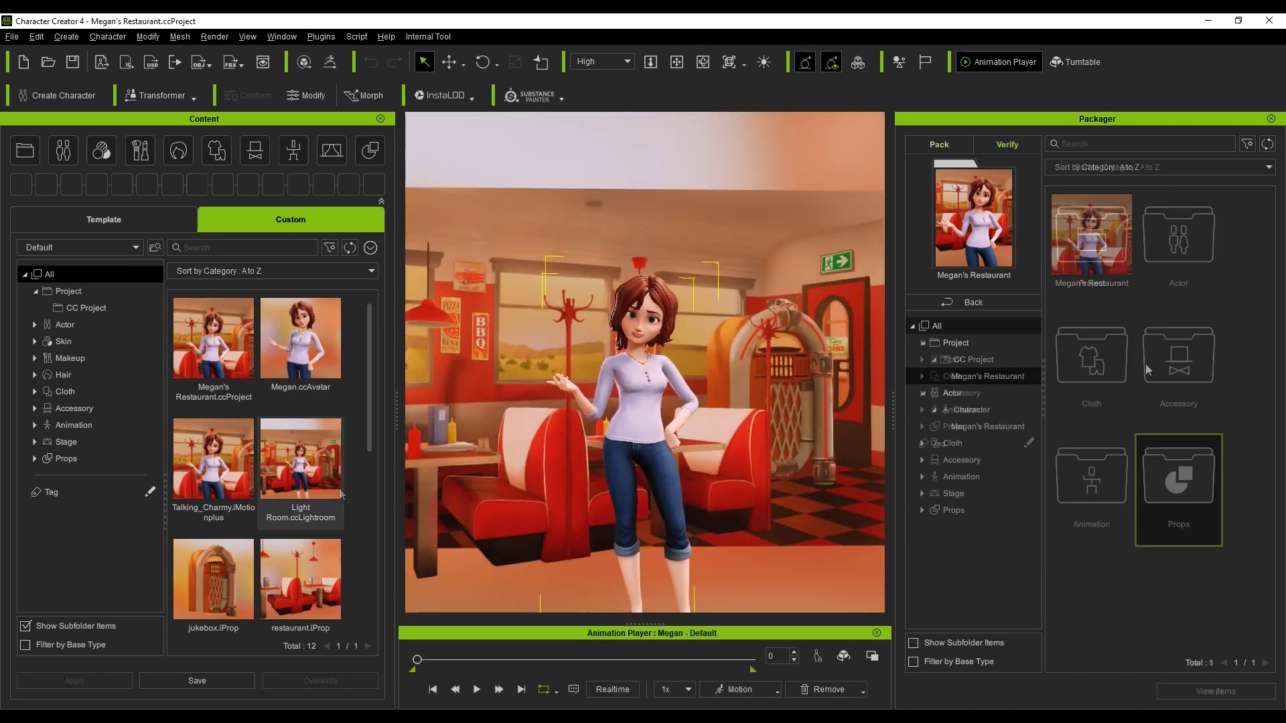
pyautogui.moveTo(301, 462); pyautogui.dragTo(1168, 577)
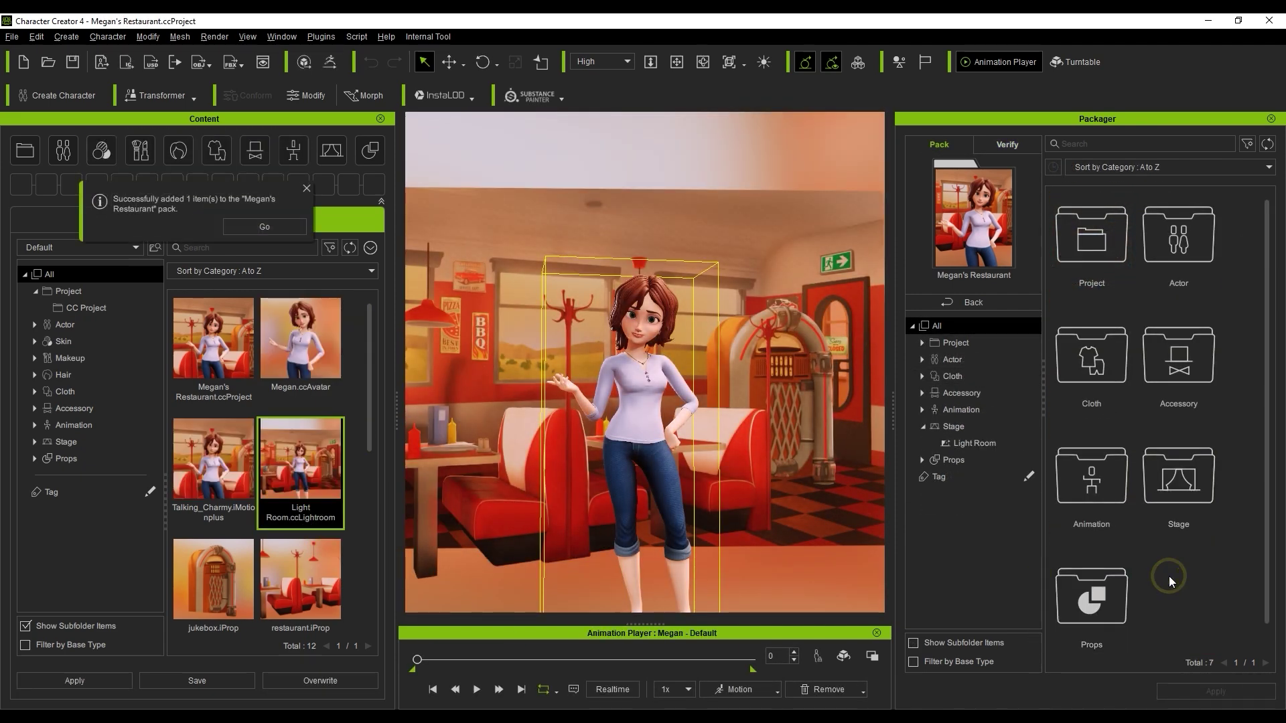
# Create a 'Megan's Restaurant' subfolder and move Light Room into it.
pyautogui.rightClick(1159, 339)
pyautogui.click(1186, 349)
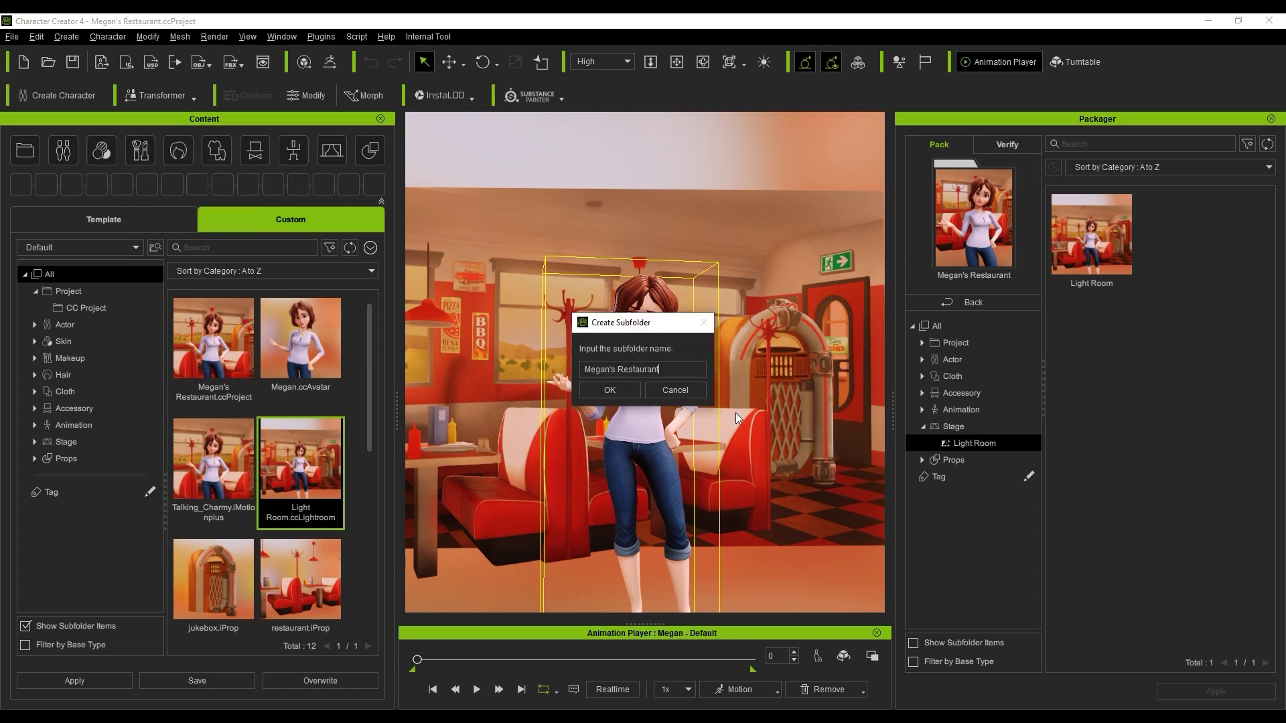
pyautogui.press('Return')
pyautogui.click(1200, 251)
pyautogui.moveTo(1200, 251); pyautogui.dragTo(1092, 238)
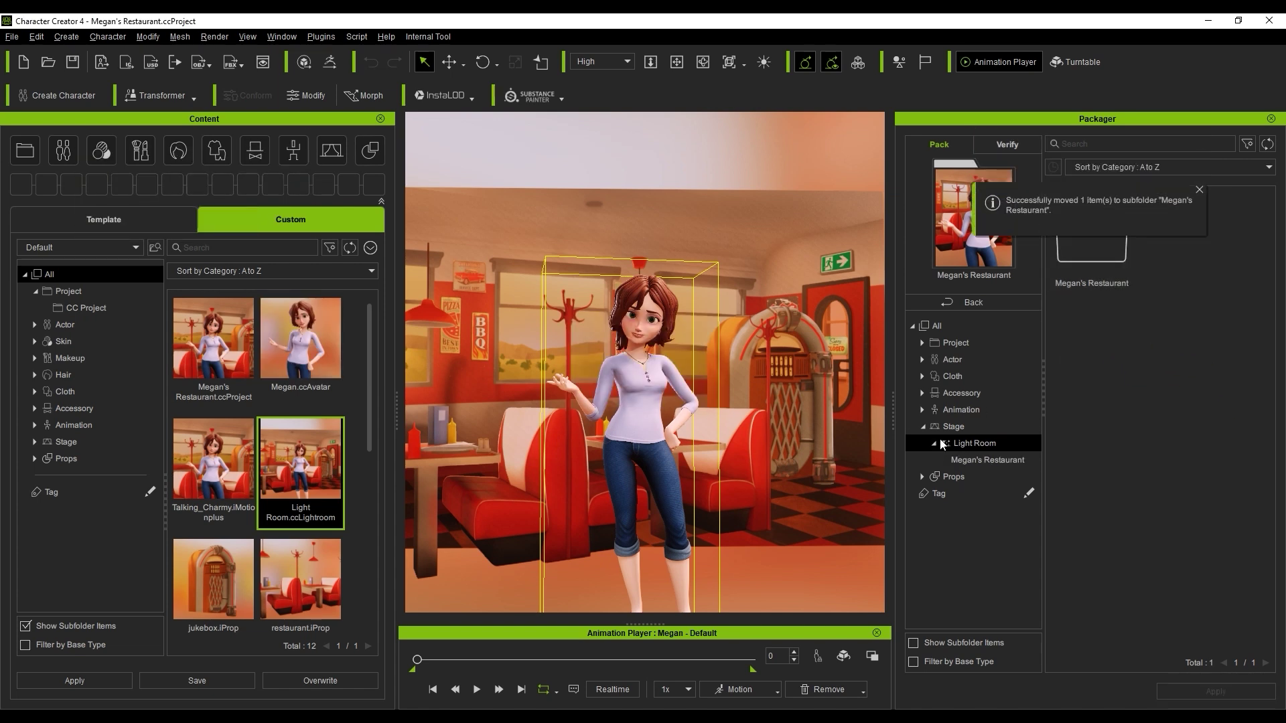
pyautogui.click(971, 461)
pyautogui.click(1200, 189)
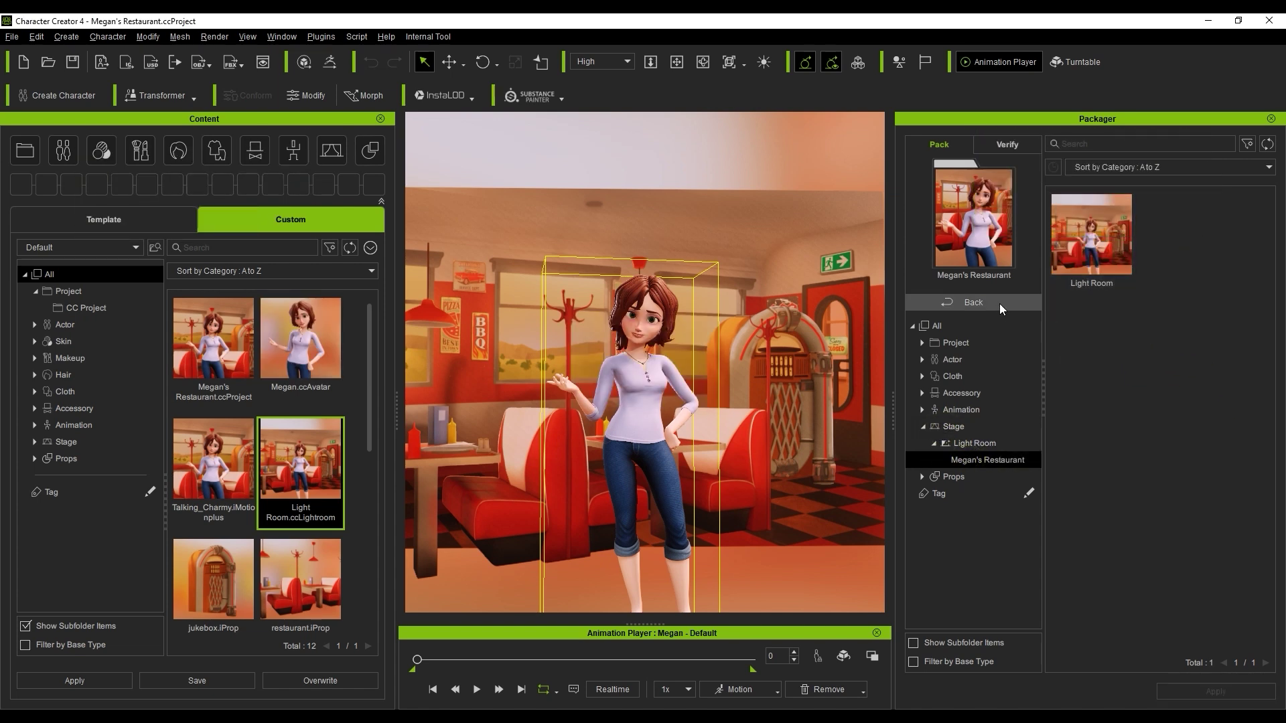
pyautogui.click(999, 304)
# Upload the updated pack, inserting Light Room and removing Front Camera.
pyautogui.rightClick(1115, 270)
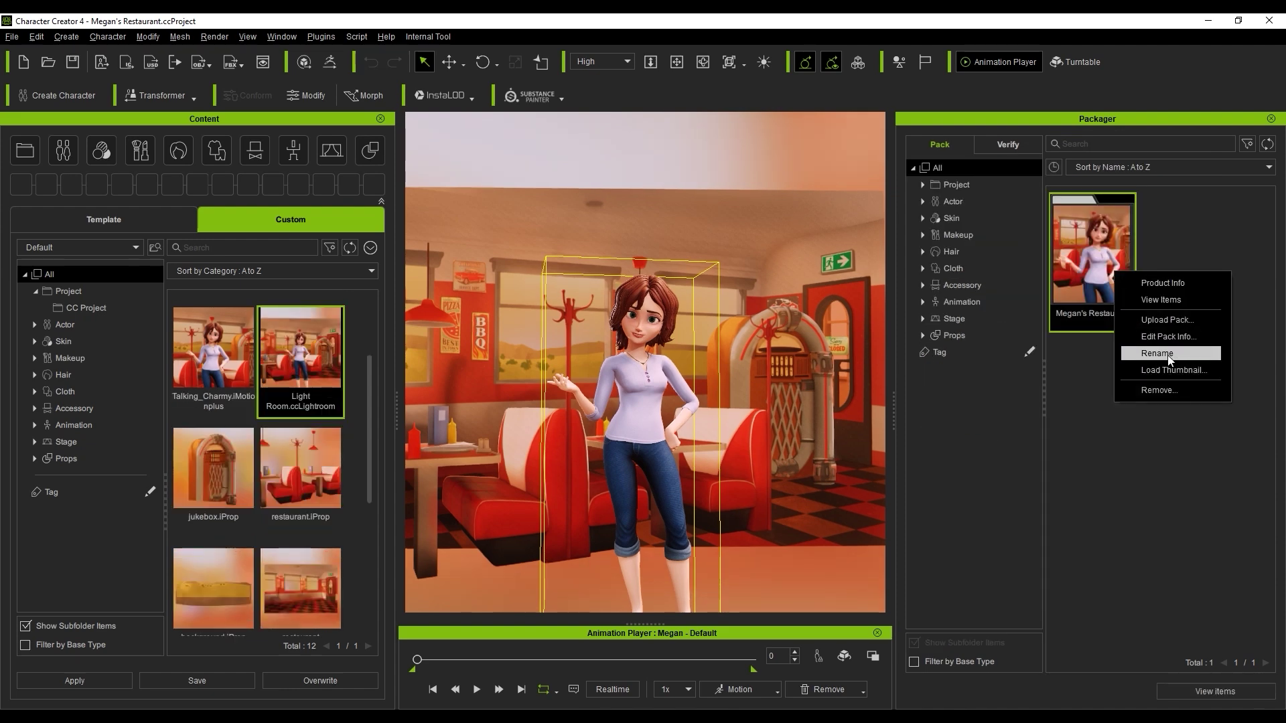
pyautogui.click(1168, 322)
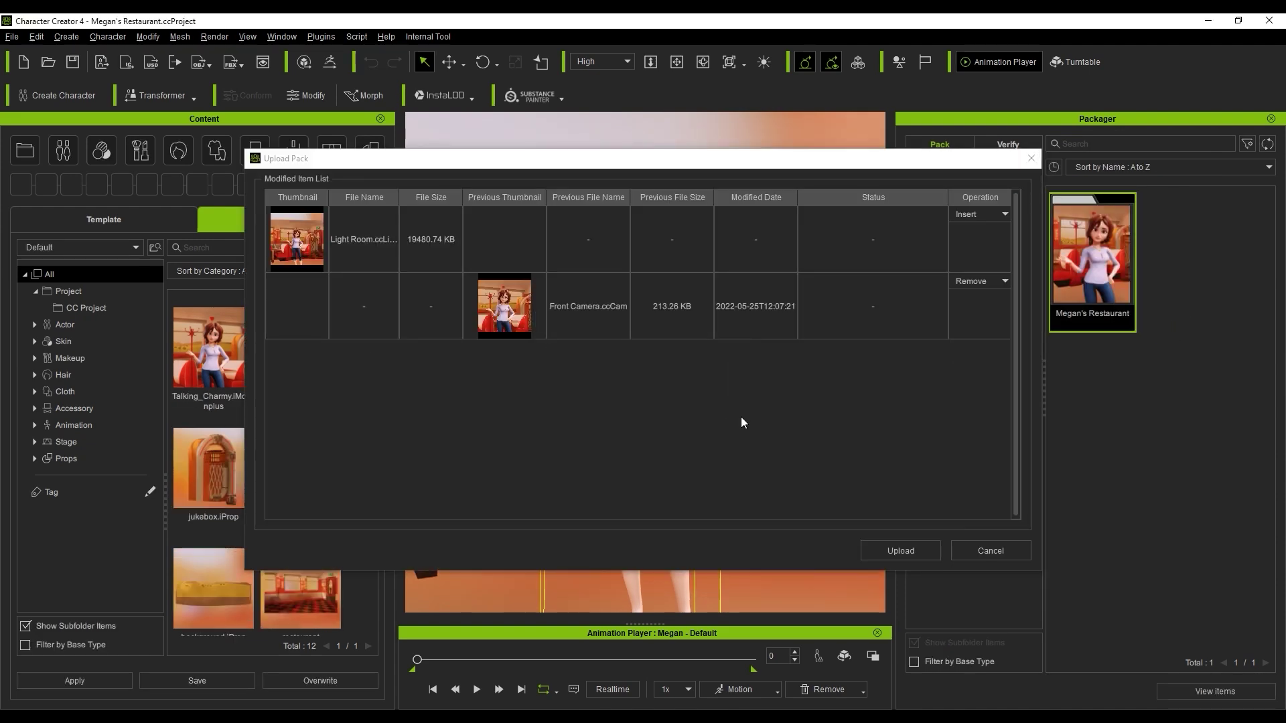
pyautogui.click(1003, 214)
pyautogui.click(1003, 215)
pyautogui.click(1002, 281)
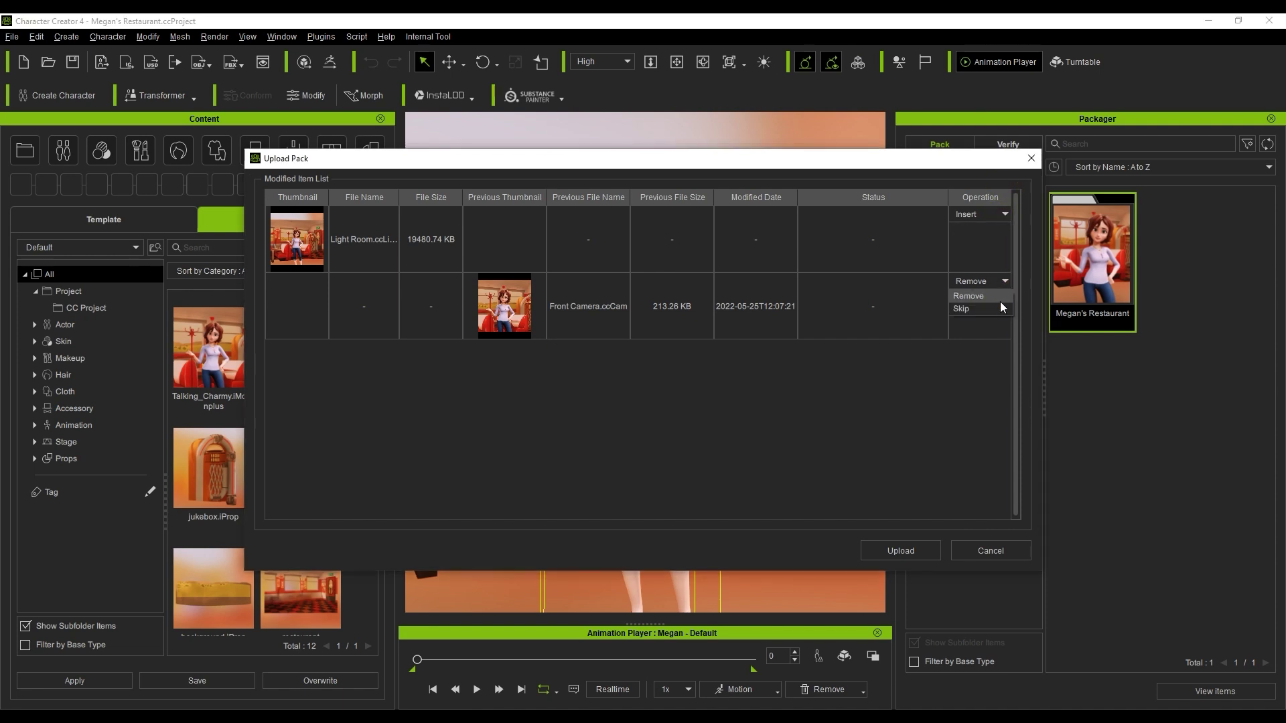
pyautogui.click(996, 295)
pyautogui.click(901, 551)
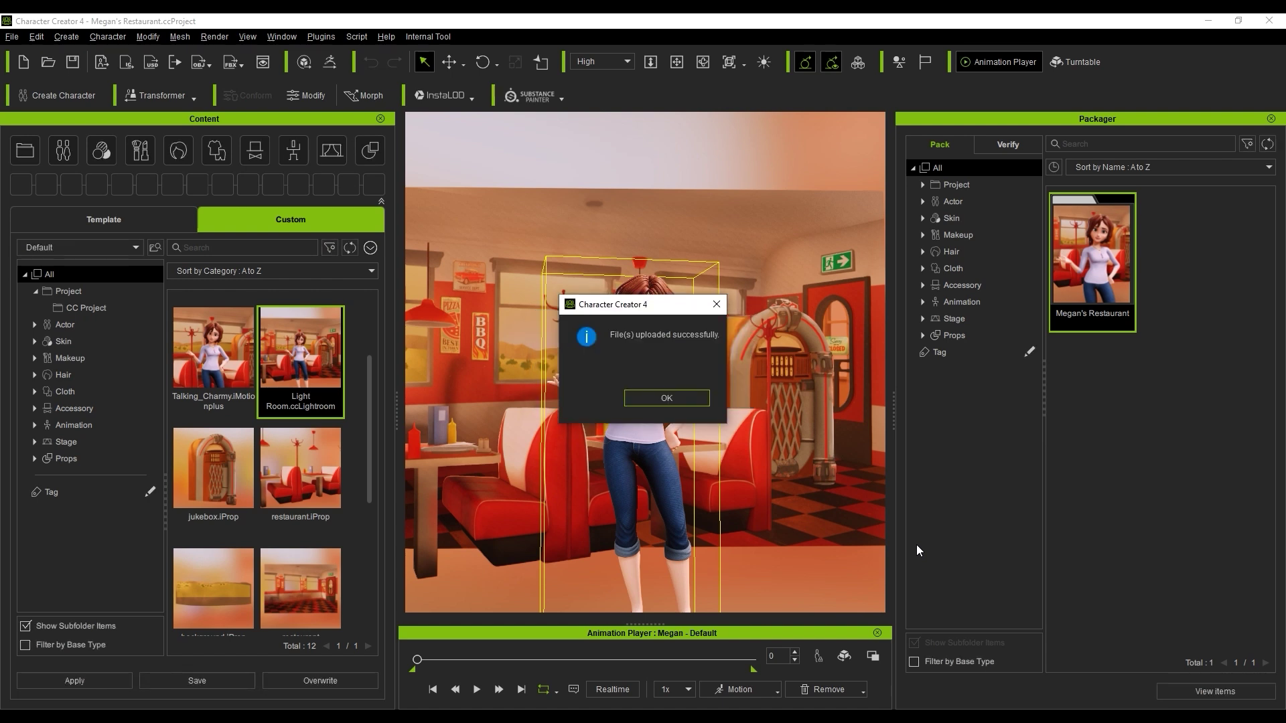
pyautogui.click(682, 399)
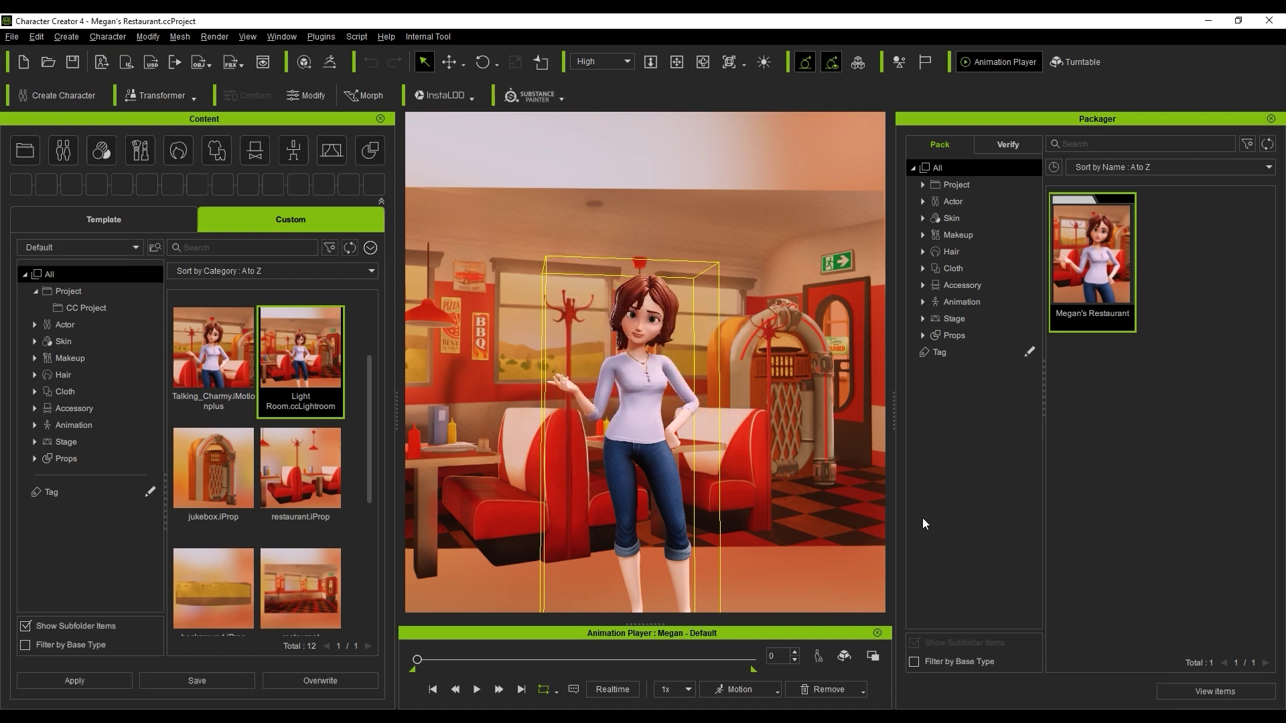
pyautogui.click(1268, 144)
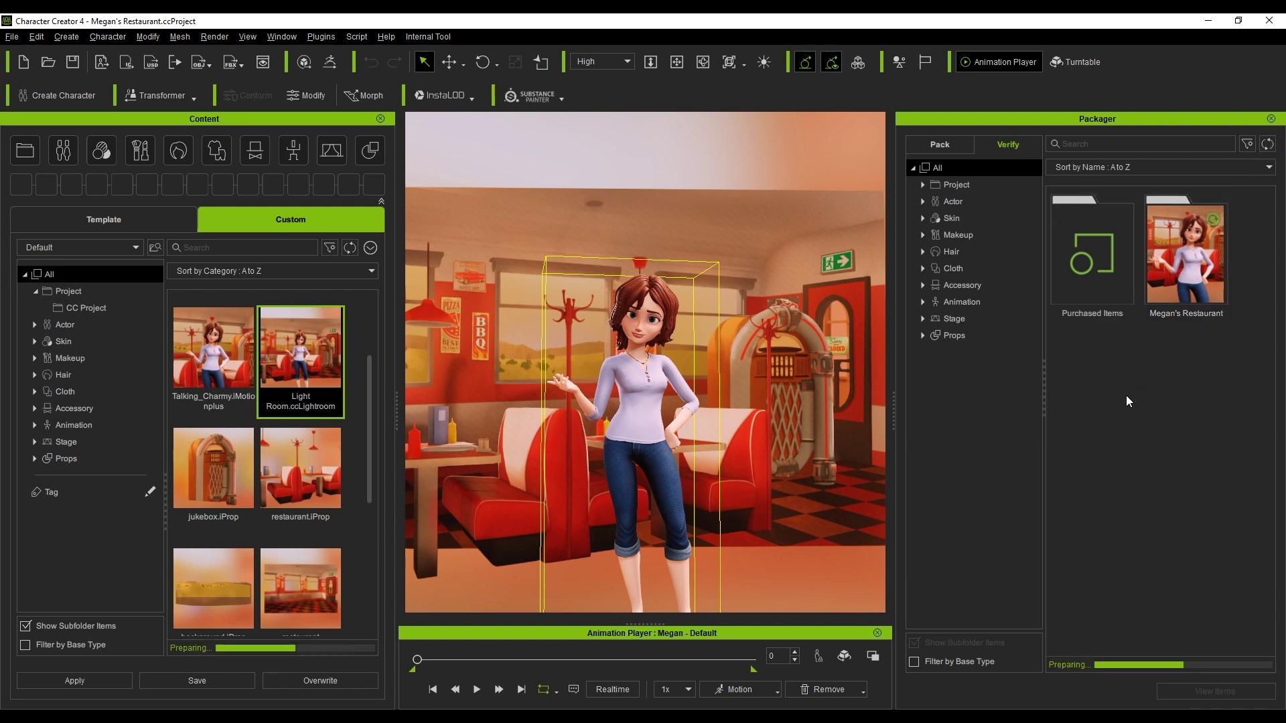
pyautogui.doubleClick(1198, 239)
pyautogui.scroll(-1, 1267, 296)
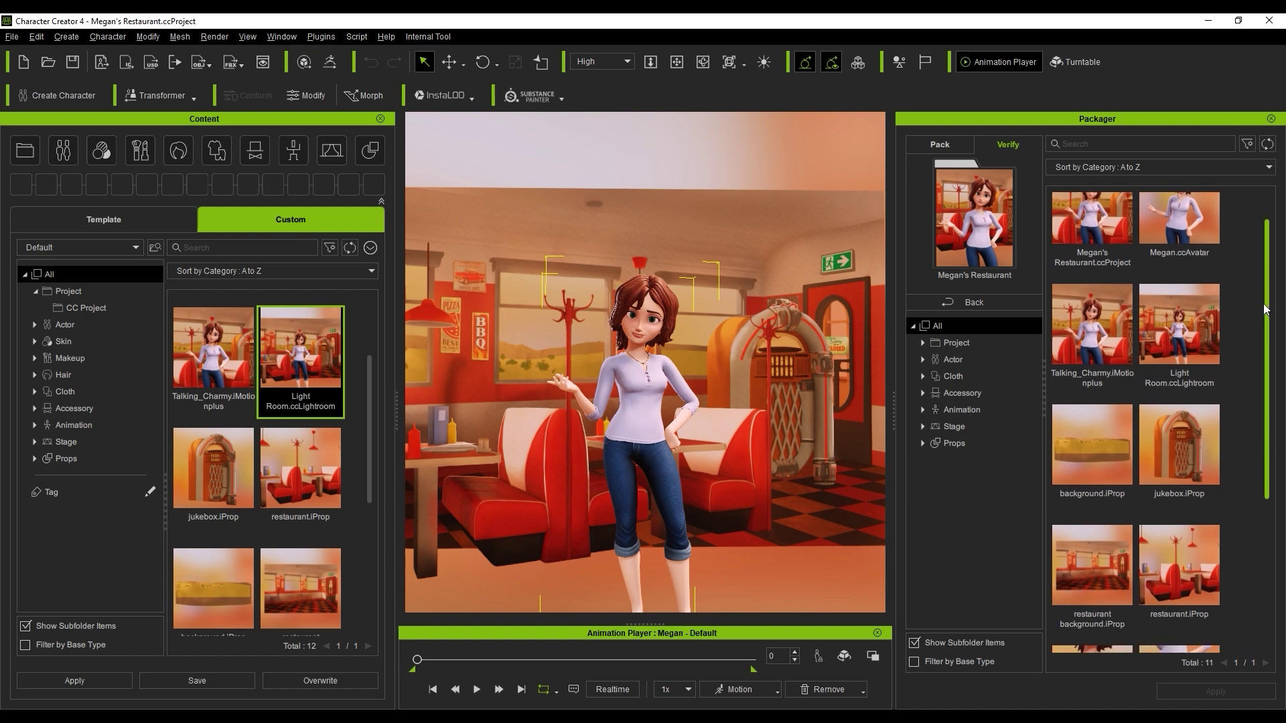
pyautogui.doubleClick(941, 432)
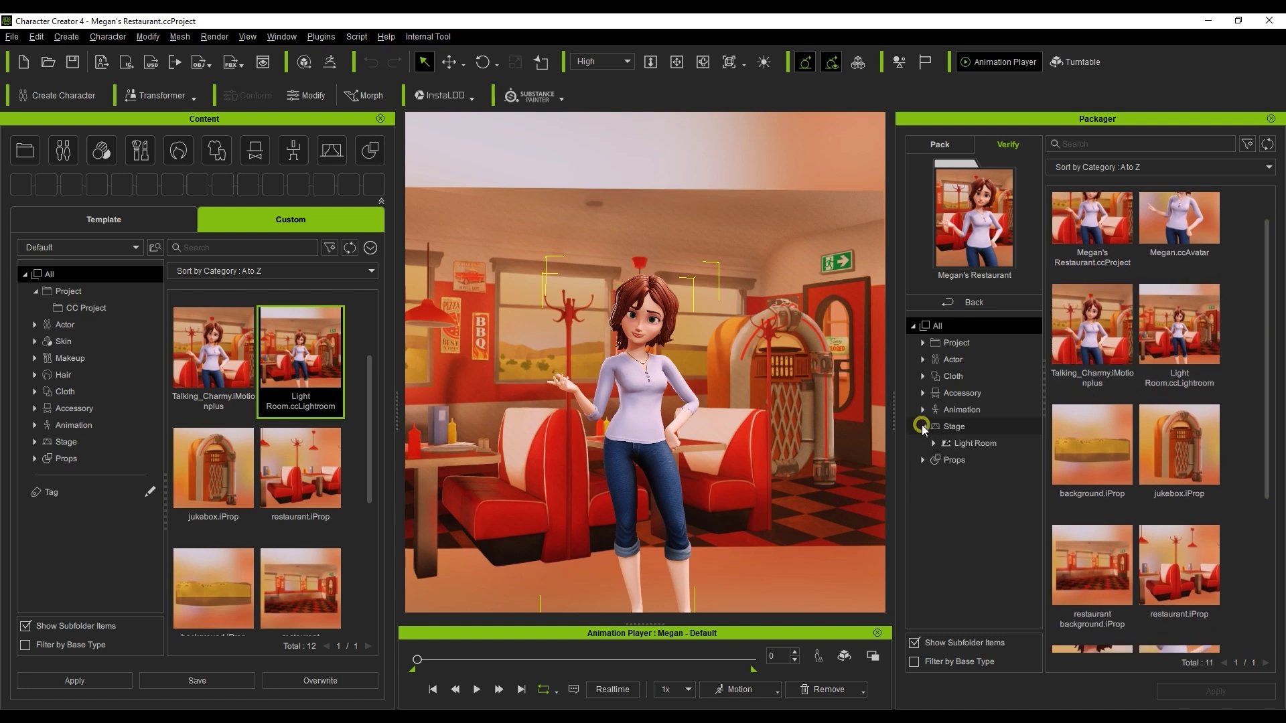
pyautogui.doubleClick(950, 442)
pyautogui.click(963, 461)
pyautogui.click(975, 444)
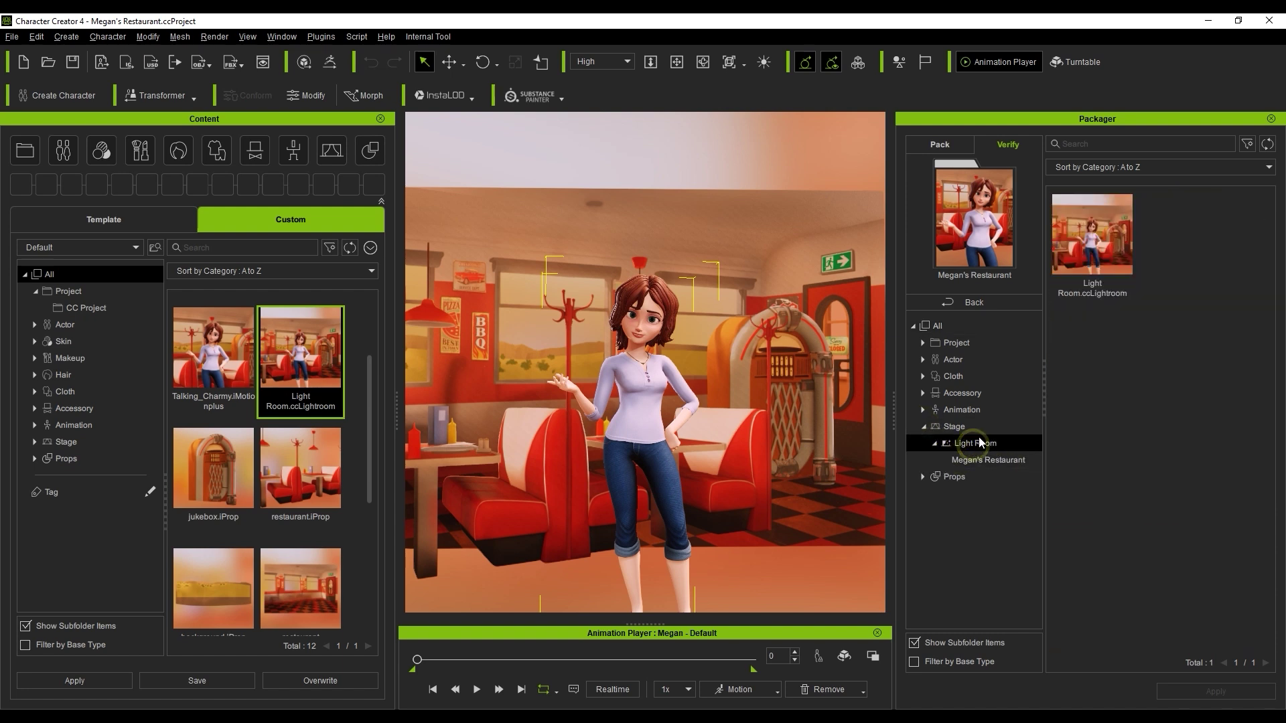
pyautogui.click(958, 643)
pyautogui.click(1114, 252)
pyautogui.doubleClick(1114, 252)
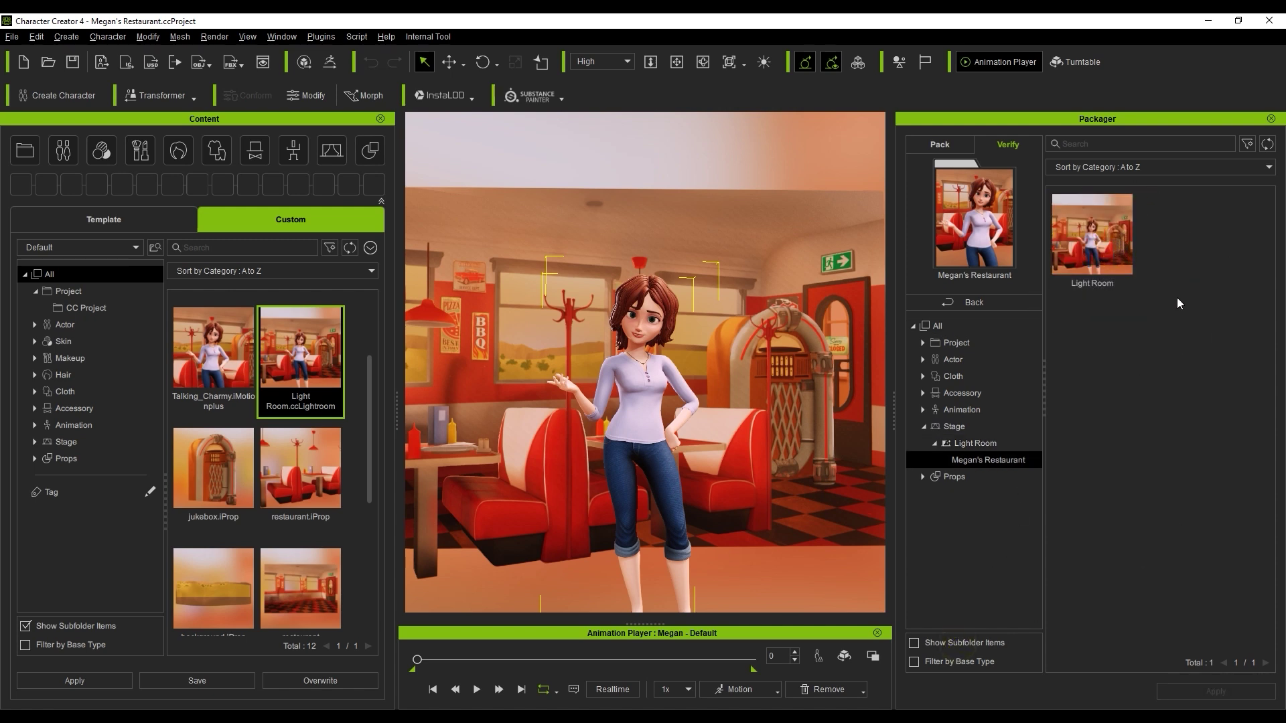
pyautogui.click(990, 302)
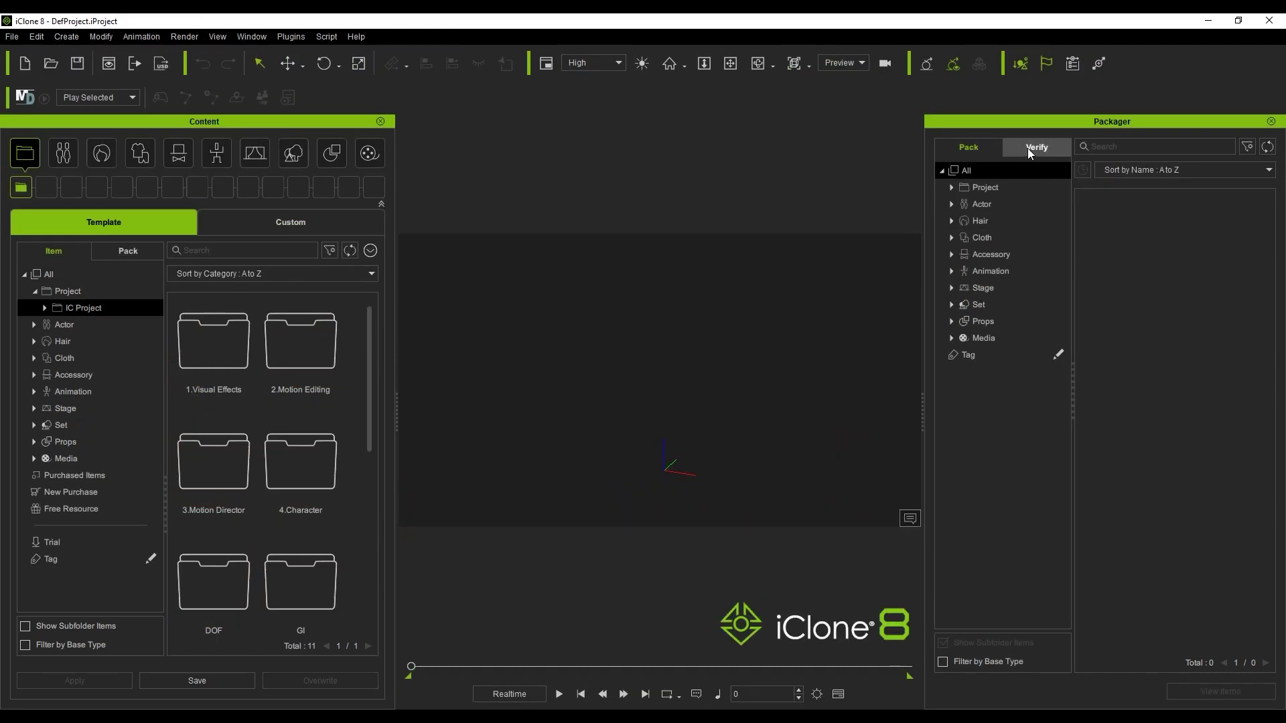
# Load Light Room and the Megan avatar, then apply the Talking_Charmy motion to Megan.
pyautogui.click(1032, 149)
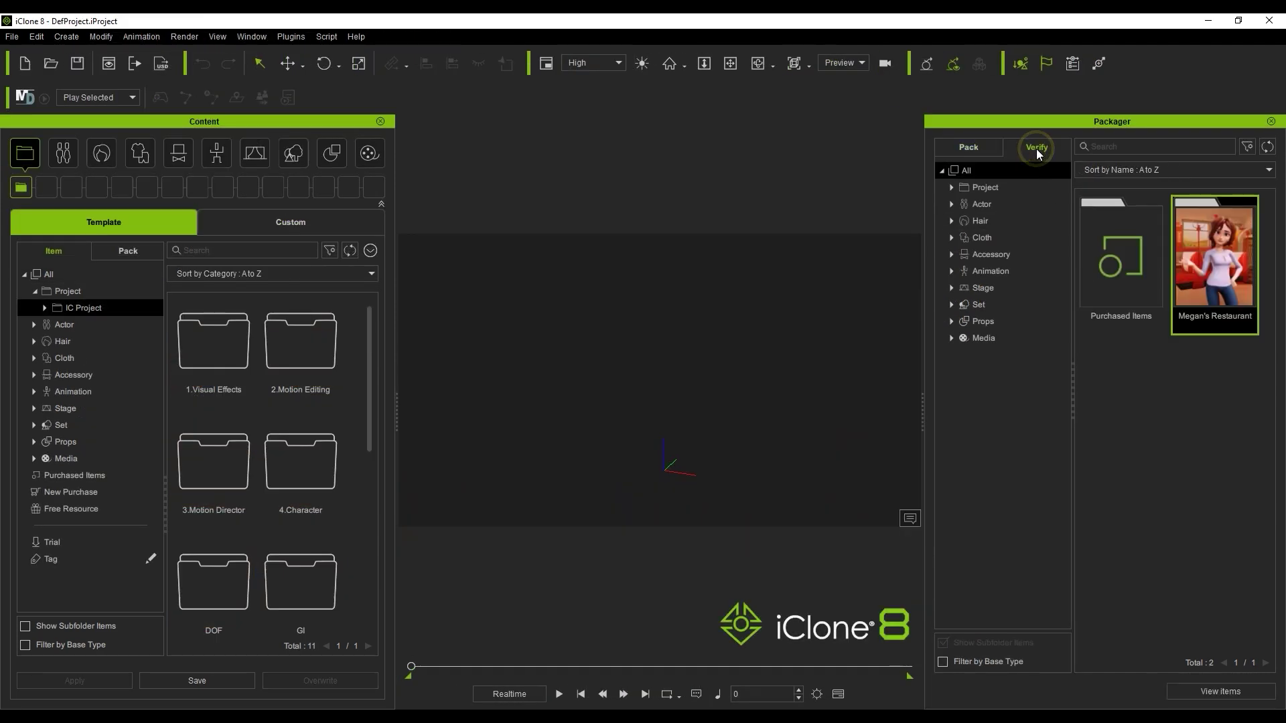
pyautogui.doubleClick(1218, 286)
pyautogui.moveTo(1251, 261)
pyautogui.mouseDown()
pyautogui.moveTo(1267, 410)
pyautogui.moveTo(1263, 255)
pyautogui.mouseUp()
pyautogui.doubleClick(1210, 247)
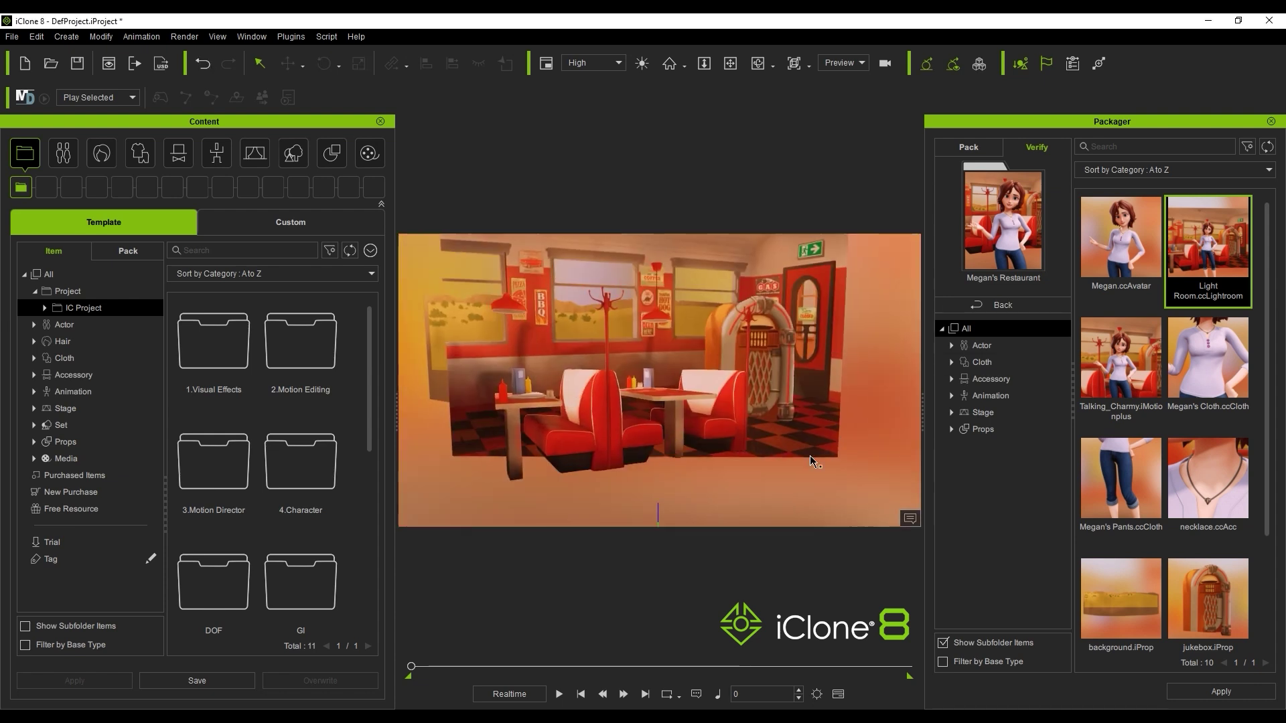
pyautogui.doubleClick(1110, 252)
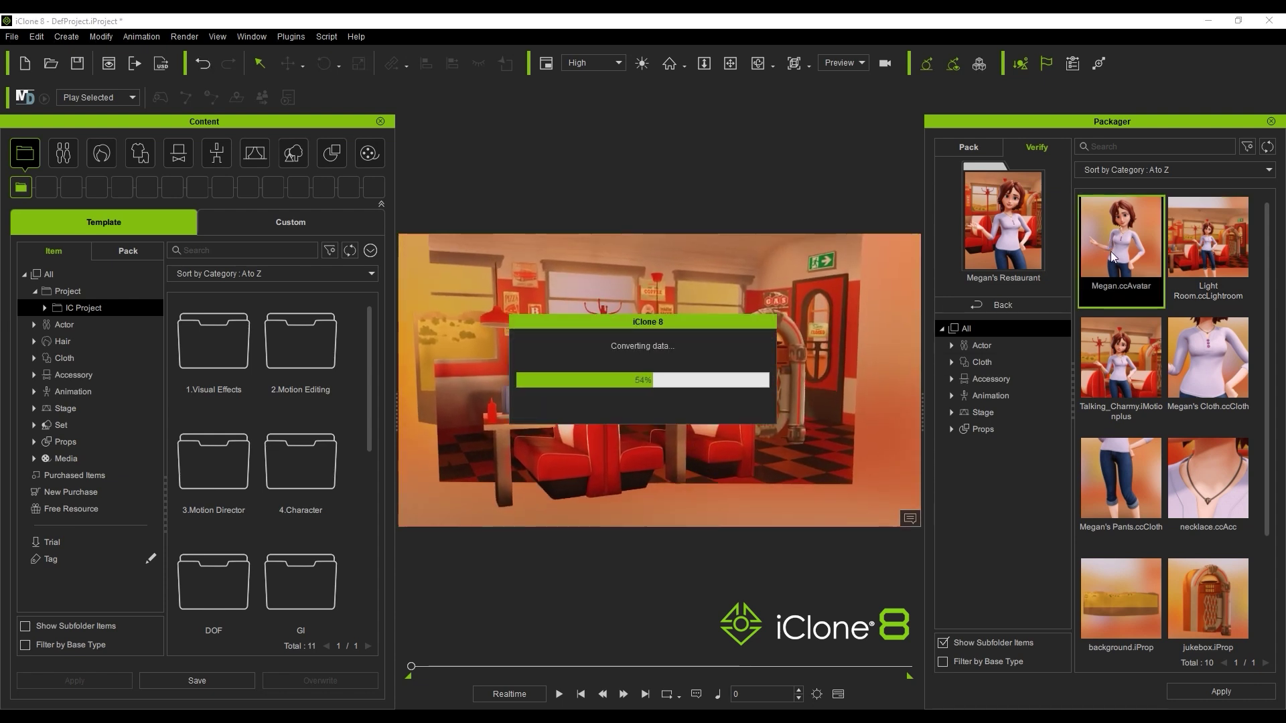
pyautogui.moveTo(1120, 368); pyautogui.dragTo(800, 461)
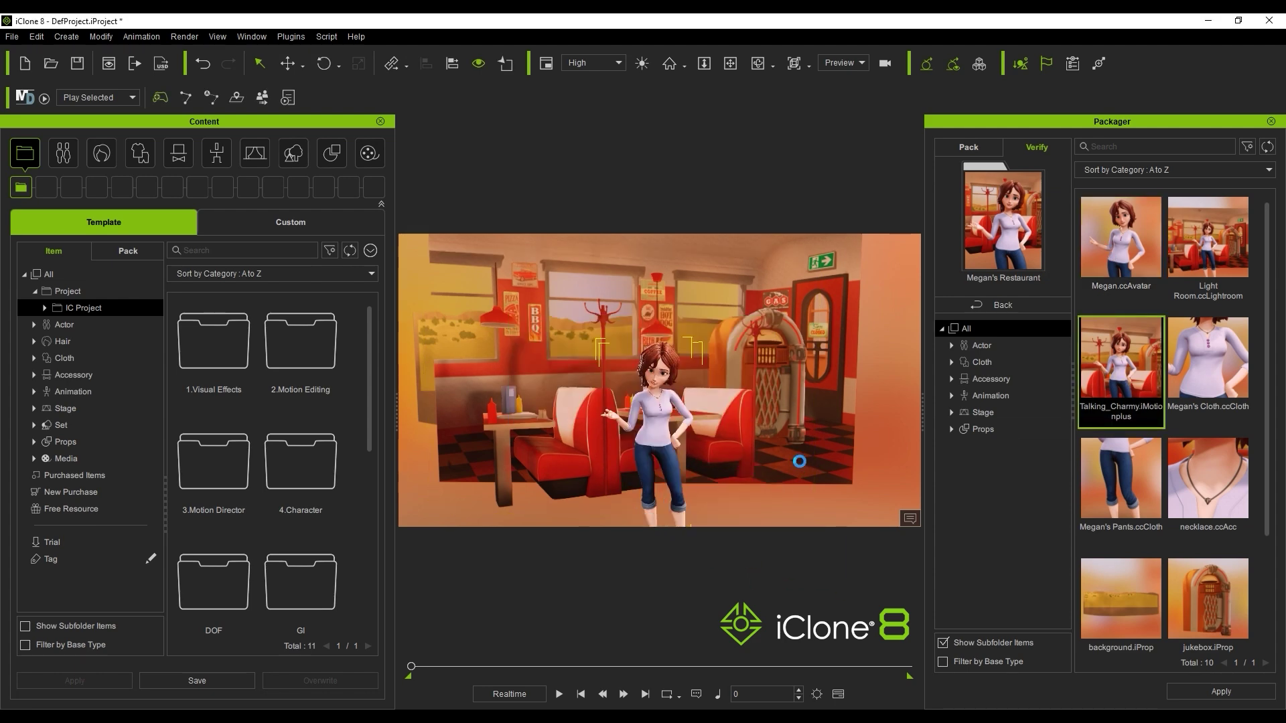
# Copy Light Room's Content ID from the Developer Center.
pyautogui.scroll(3, 770, 456)
pyautogui.scroll(2, 746, 450)
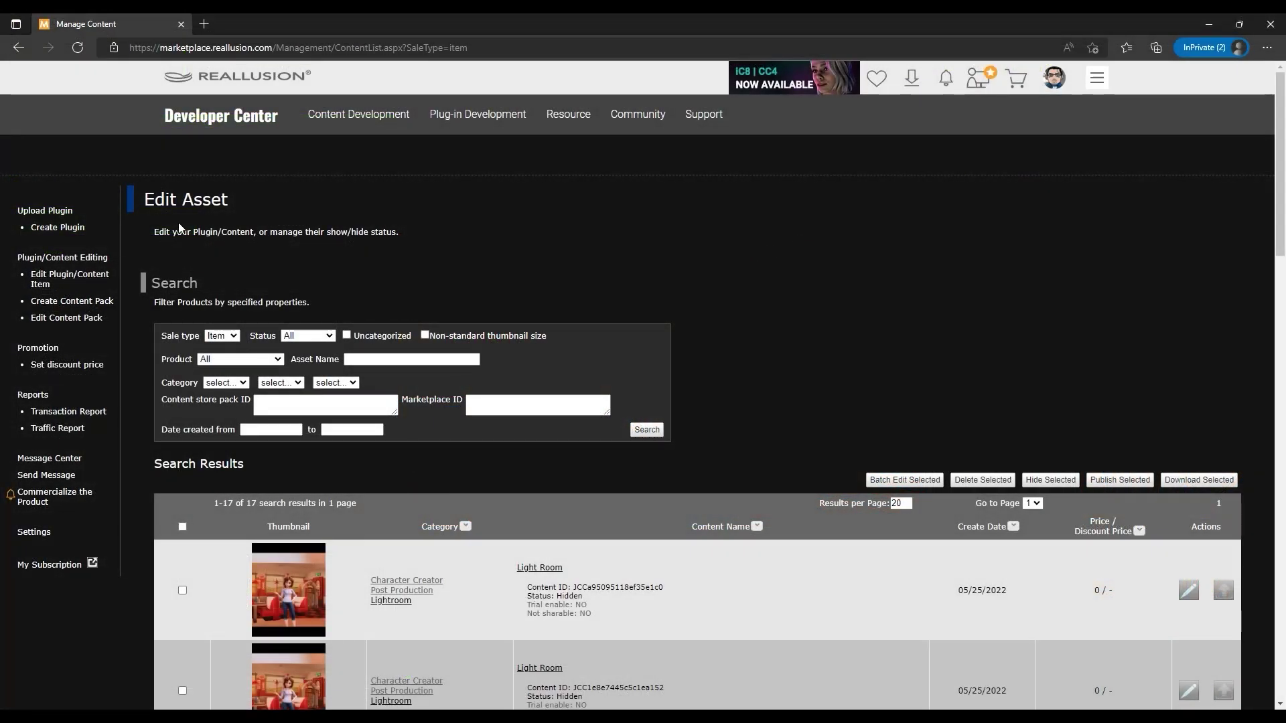
pyautogui.scroll(-4, 633, 404)
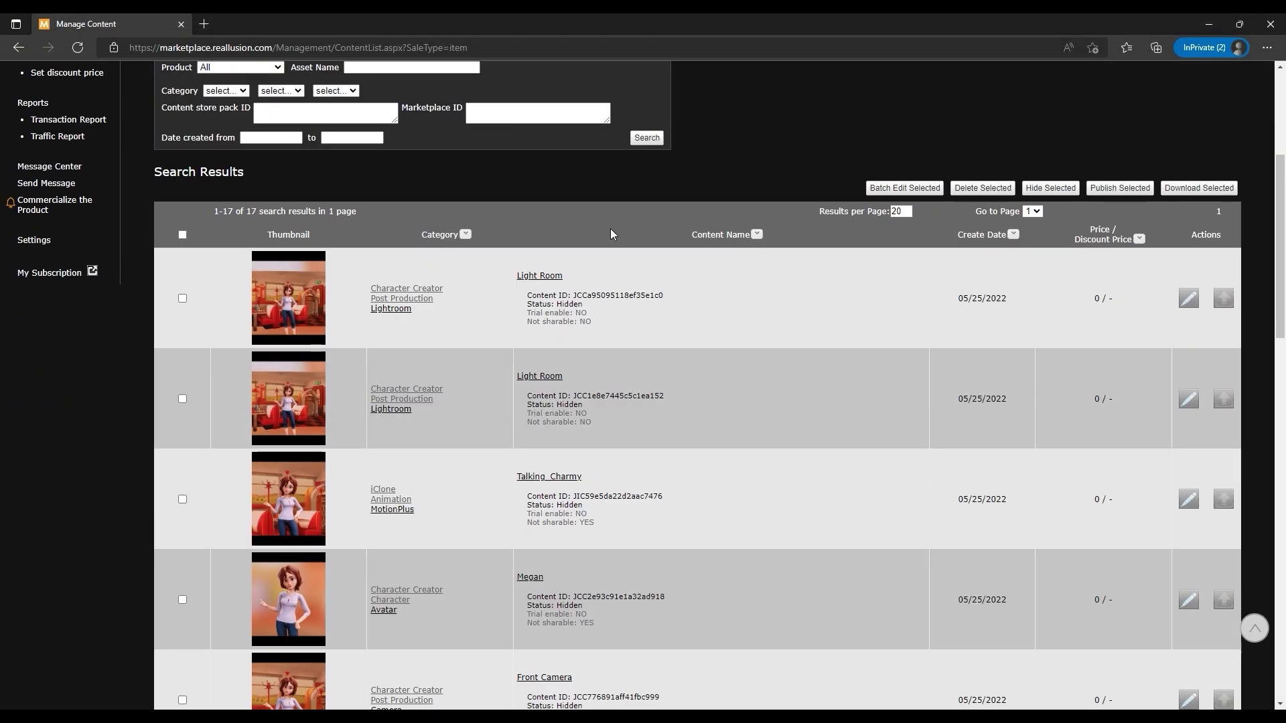
pyautogui.moveTo(574, 294); pyautogui.dragTo(665, 296)
pyautogui.rightClick(652, 295)
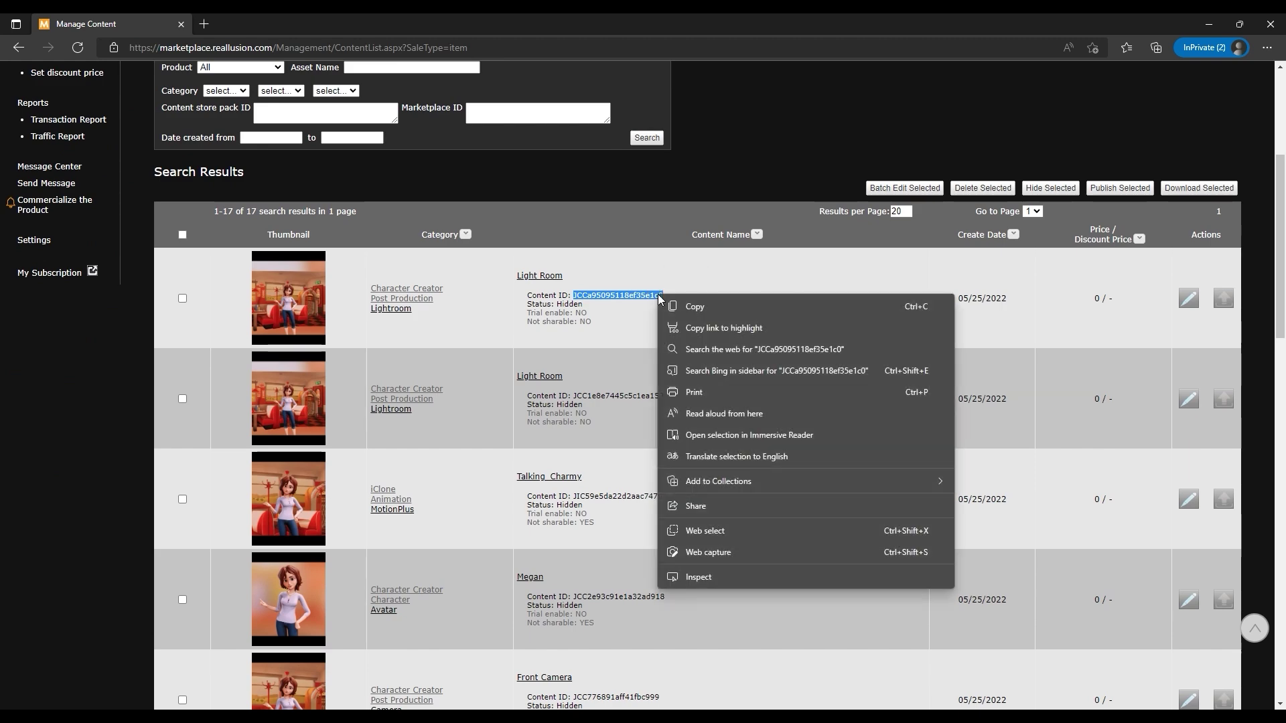
pyautogui.click(675, 304)
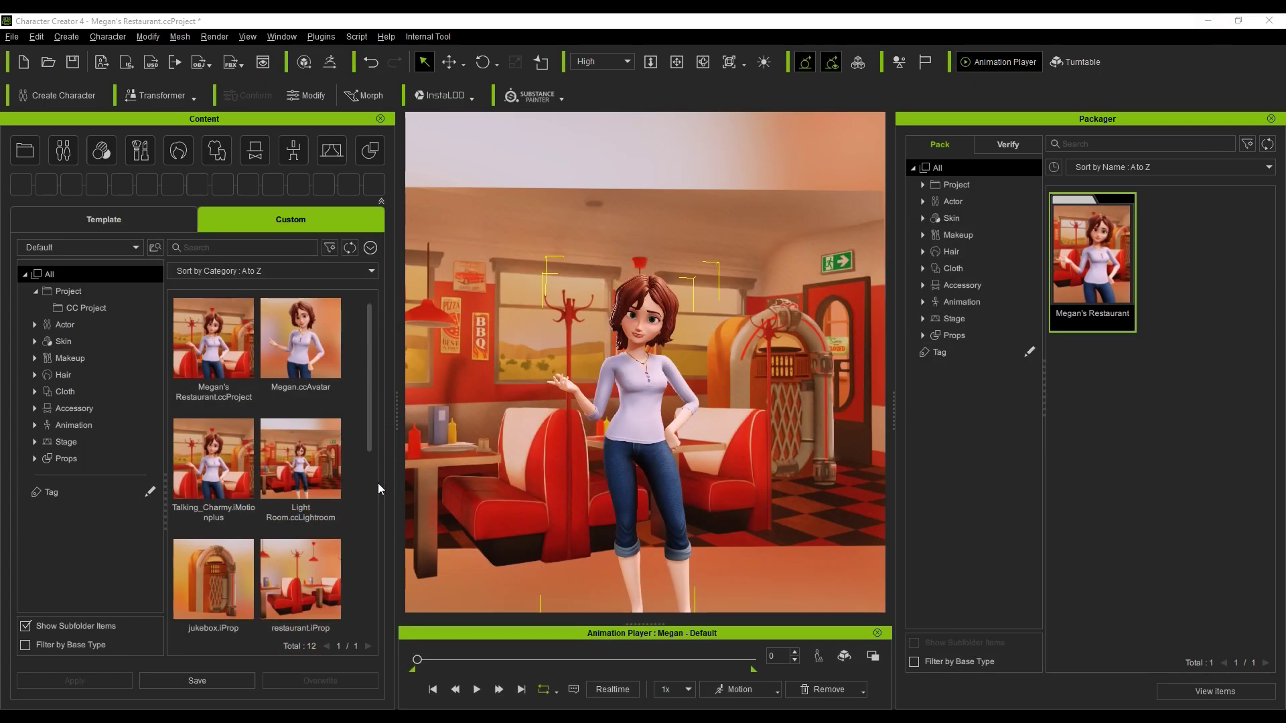
# Reupload Light Room.ccLightroom to replace its Marketplace item using the pasted Content ID.
pyautogui.rightClick(305, 436)
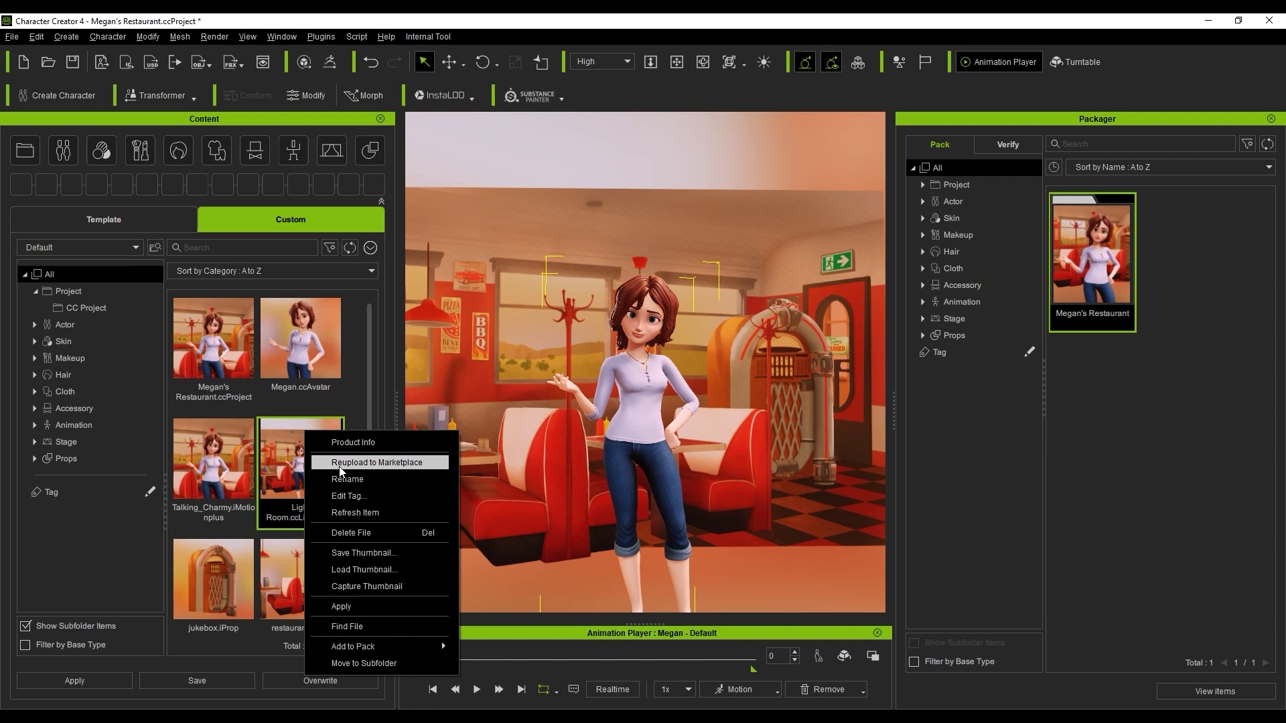
pyautogui.click(407, 464)
pyautogui.hotkey('ctrl', 'v')
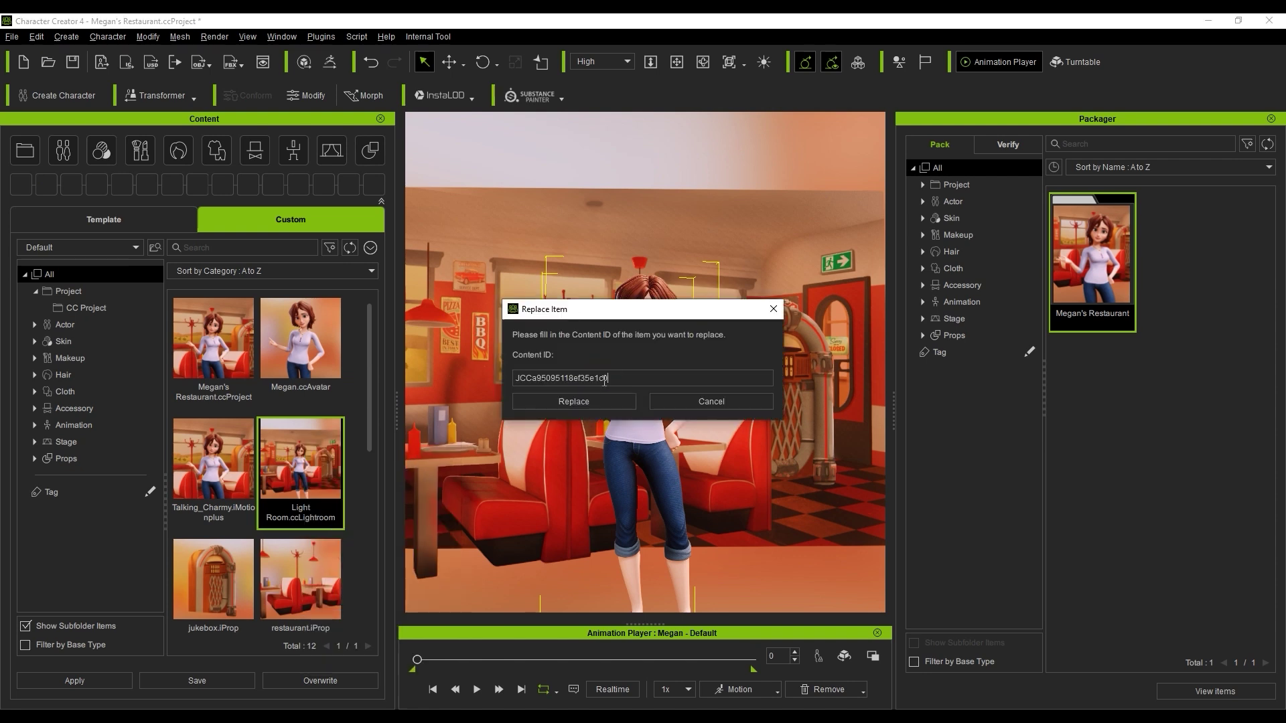
pyautogui.click(589, 402)
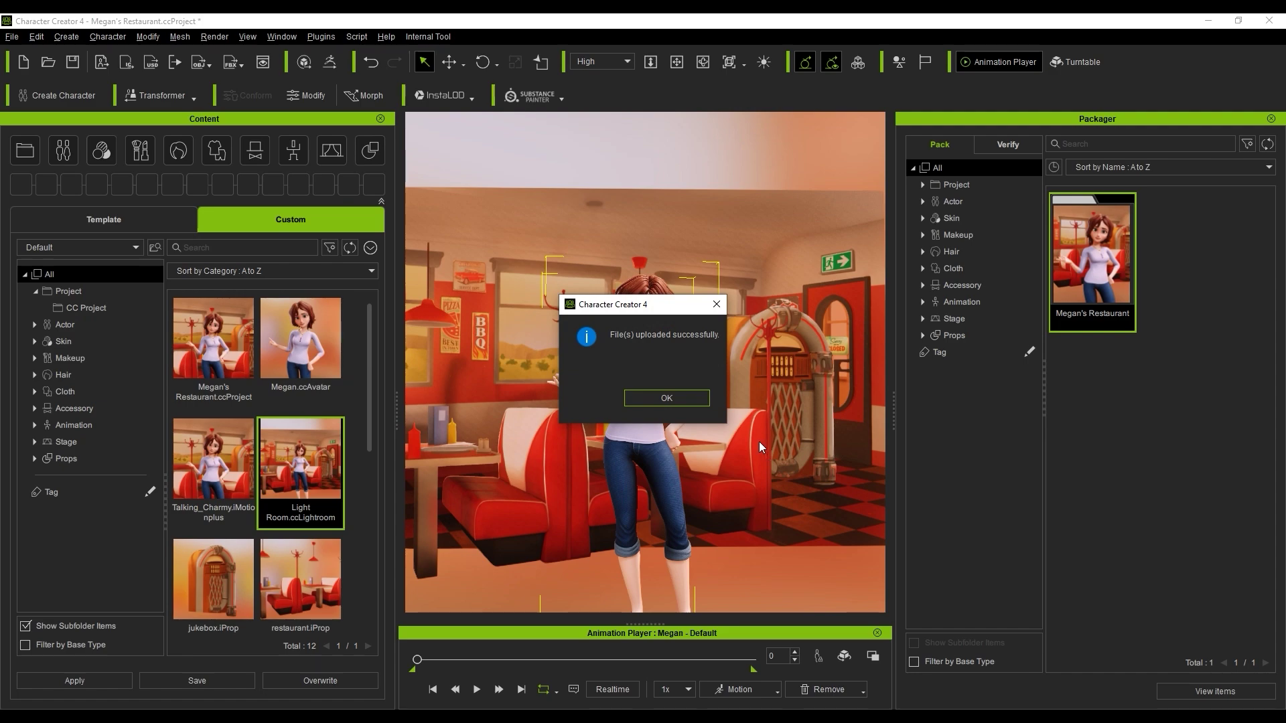
pyautogui.click(682, 400)
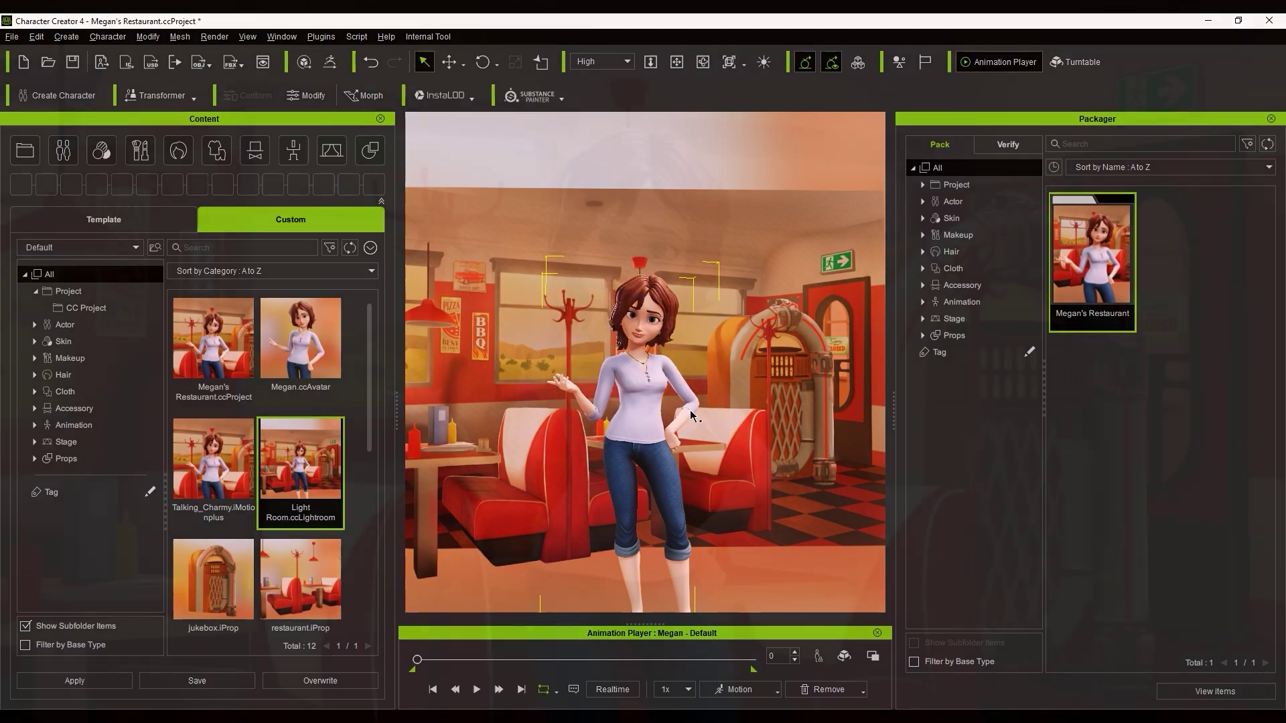